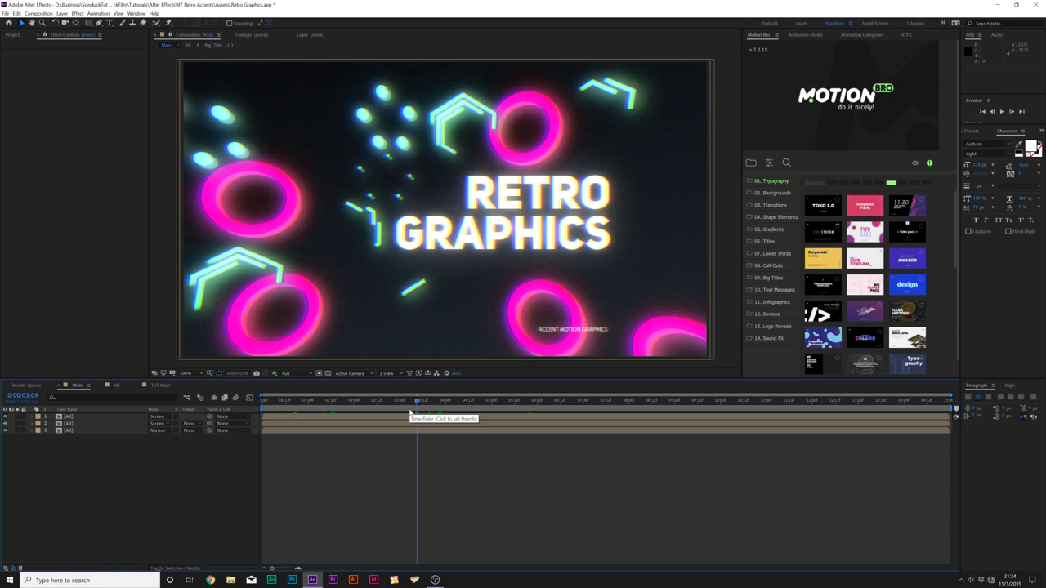
- Open the TUT Main composition, preview its title animation, and park the playhead at 0:00:03:12
click(160, 386)
key(space)
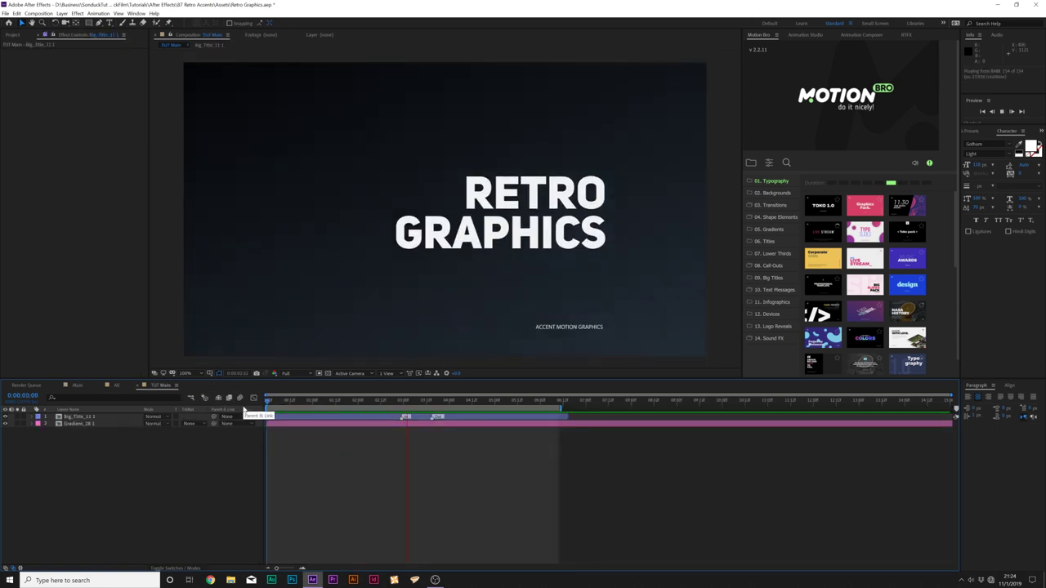
key(space)
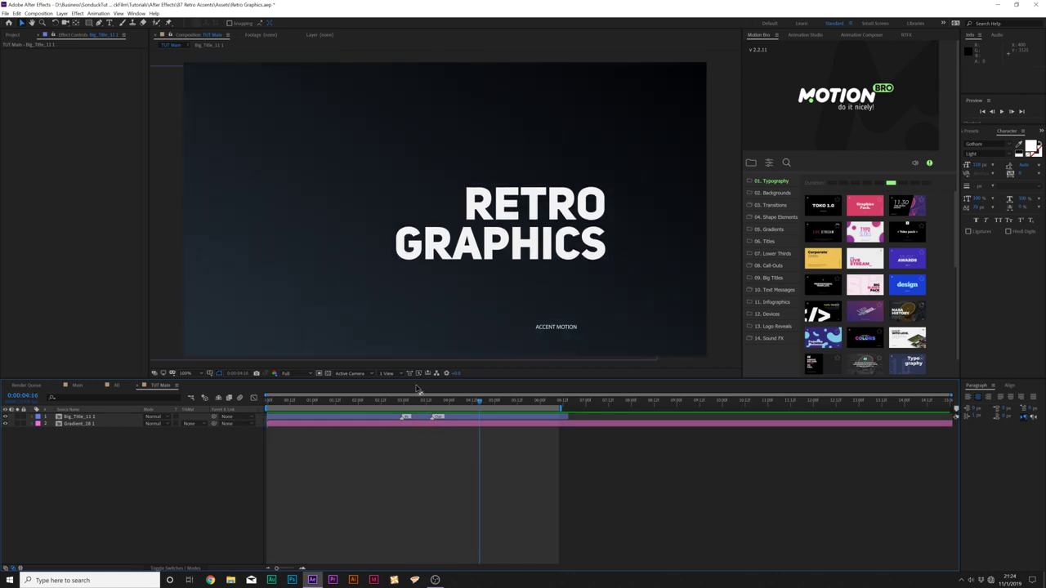
mouse_move(439, 406)
mouse_down()
mouse_move(269, 402)
mouse_move(426, 402)
mouse_up()
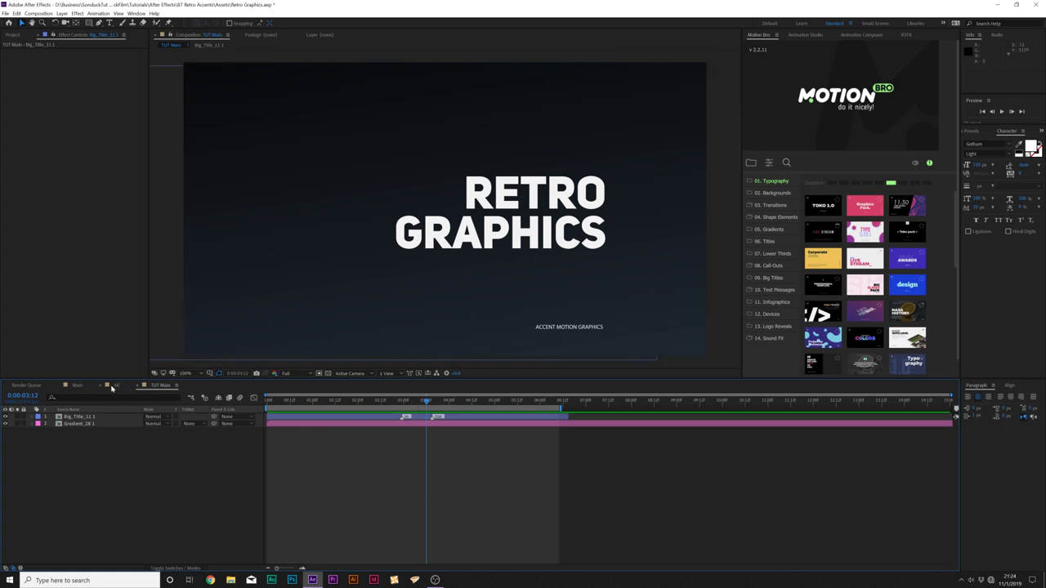
- Choose the Ellipse tool with no fill and a solid colour stroke
drag(92, 26, 136, 44)
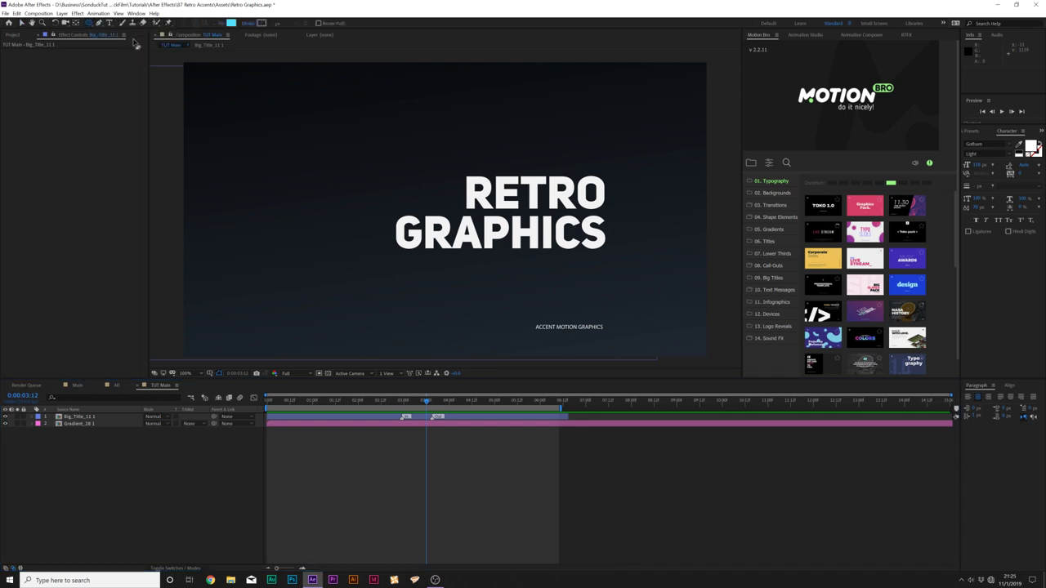
click(221, 22)
click(543, 183)
click(570, 230)
click(246, 23)
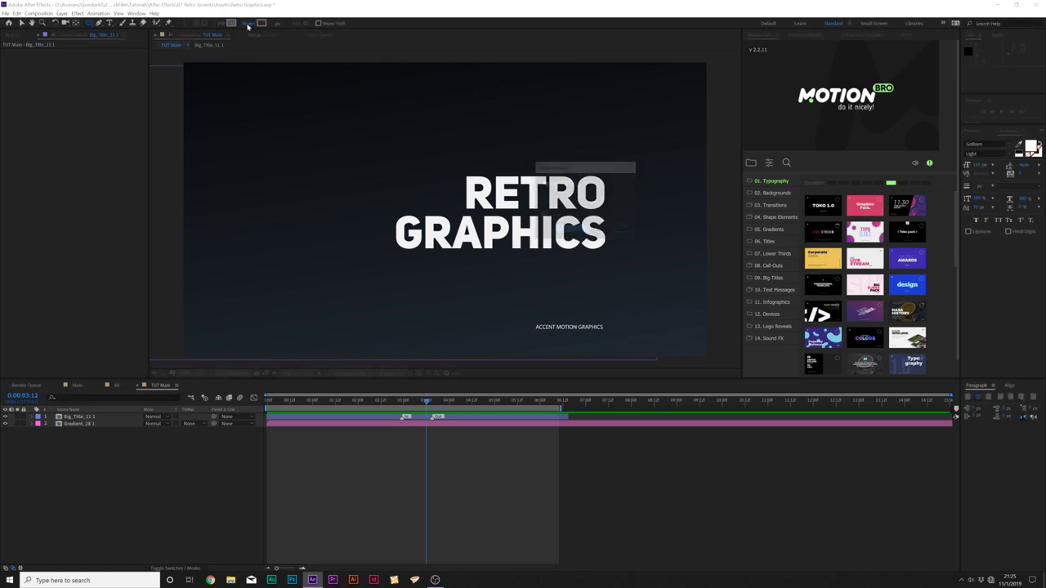
click(553, 183)
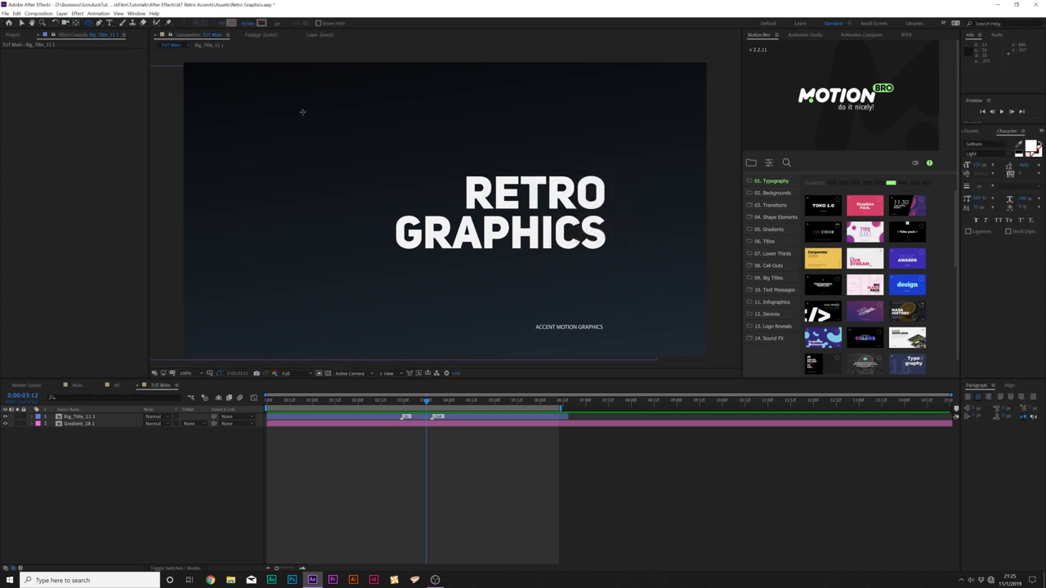
- Set the shape stroke colour to bright pink (FE5CC2)
click(262, 23)
drag(638, 260, 637, 241)
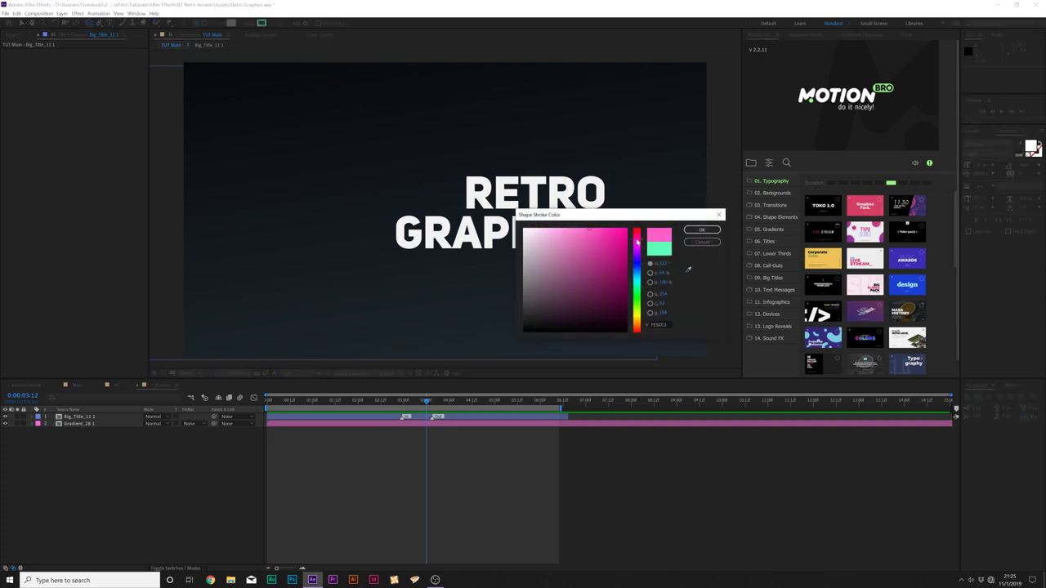
click(706, 230)
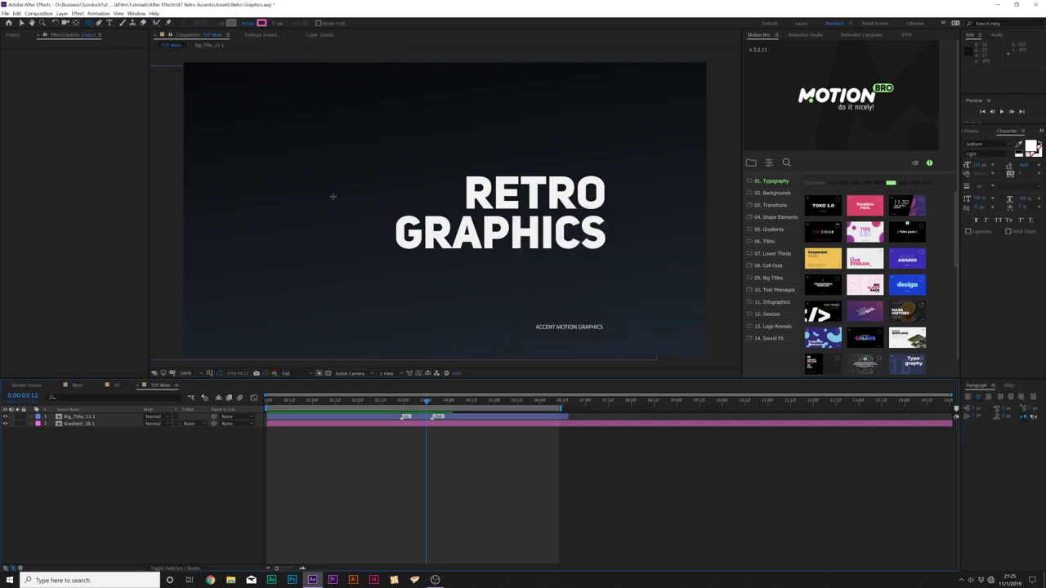
- Draw a circle in the empty area left of the RETRO title and thicken its stroke into a bold ring
drag(264, 153, 311, 202)
mouse_move(272, 24)
mouse_down()
mouse_move(287, 24)
mouse_move(274, 23)
mouse_up()
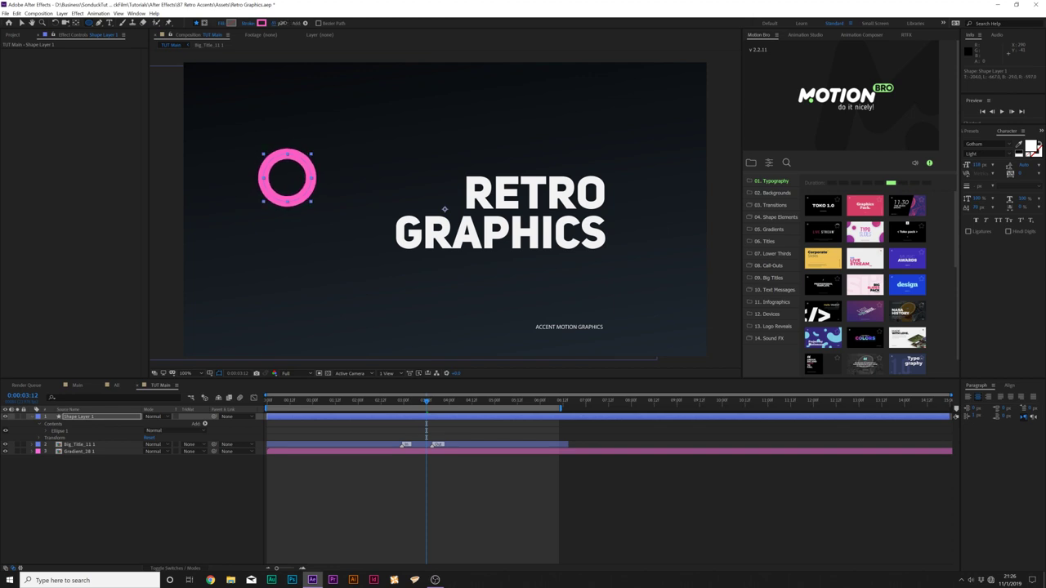
click(121, 501)
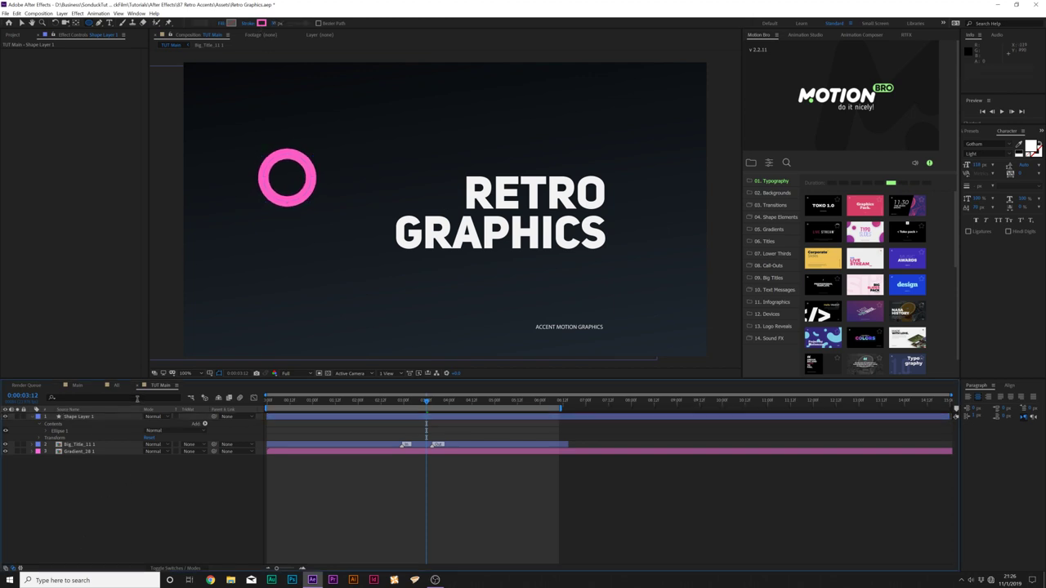
- Start animating the scale of Shape Layer 1 with a 100% keyframe at about 1 second
click(95, 416)
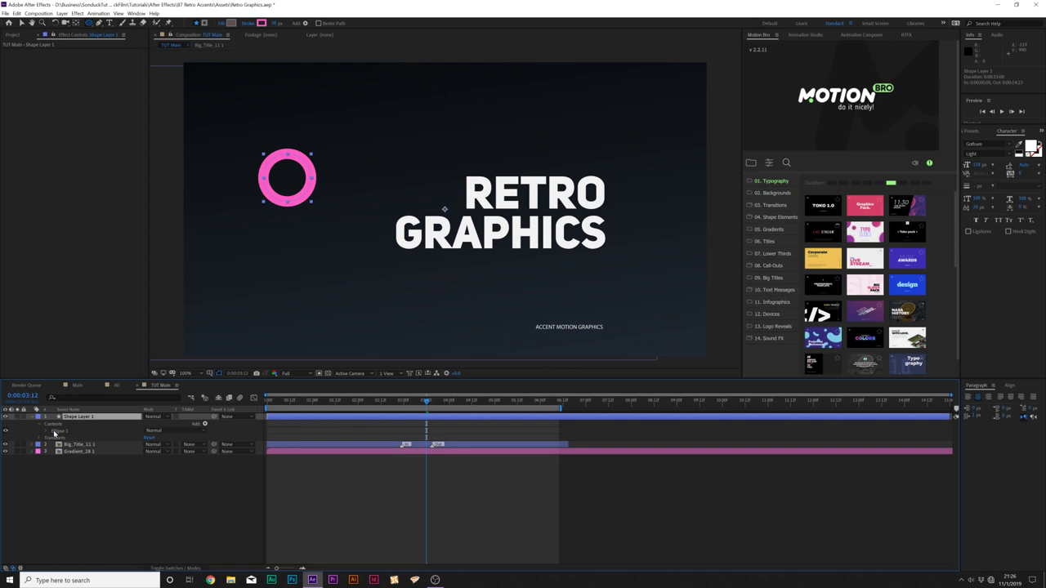
drag(313, 402, 272, 406)
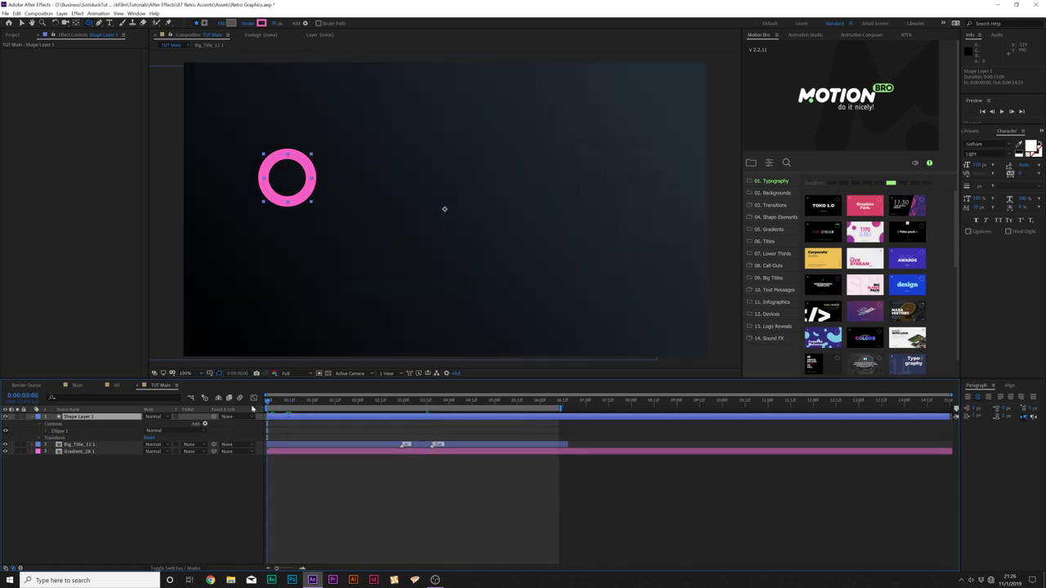
key(s)
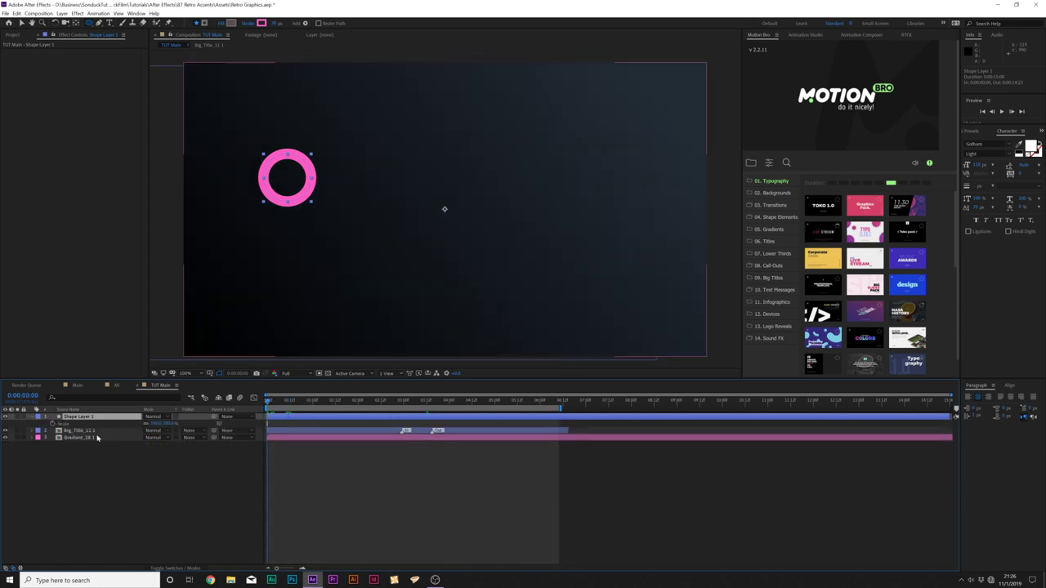
click(52, 424)
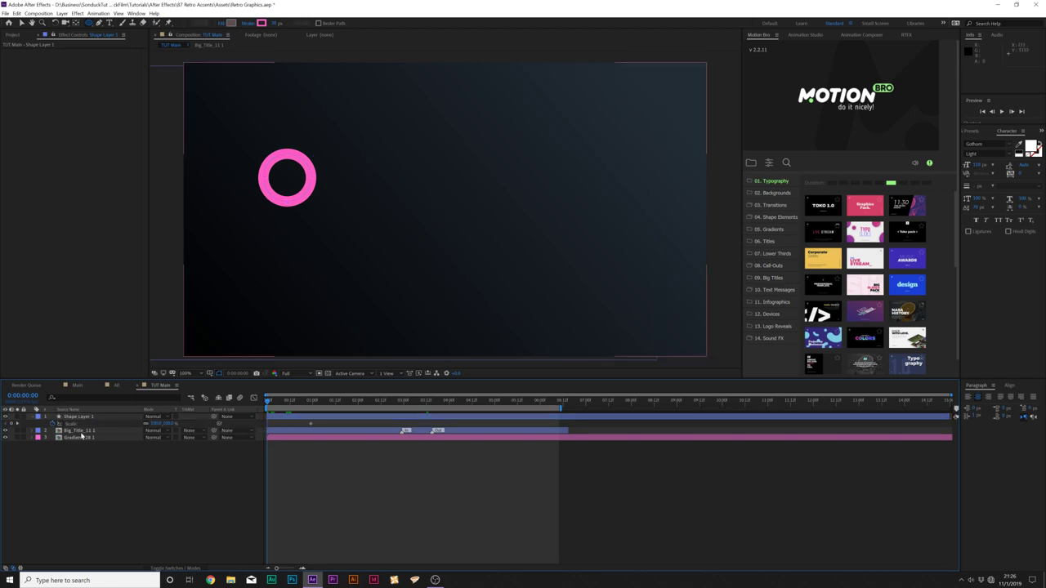
- Centre the layer's anchor point on the ring and set its scale to 0% at the first frame
click(72, 417)
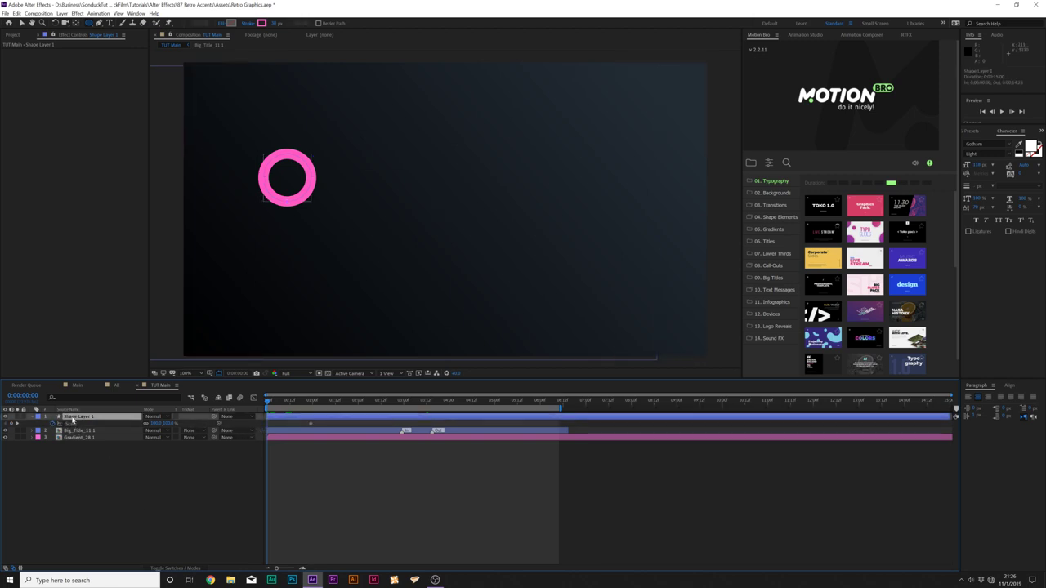
click(77, 25)
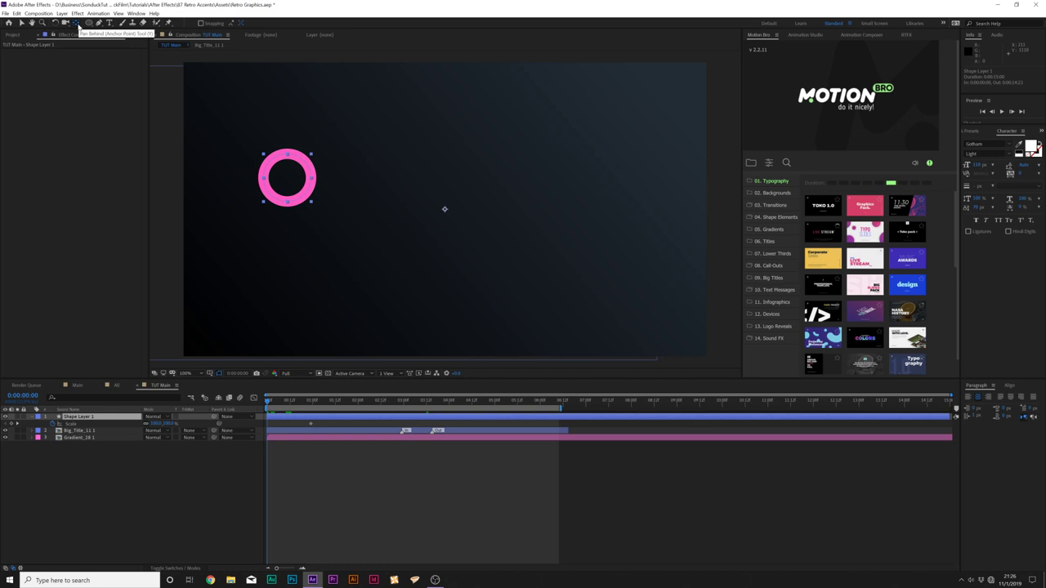
click(154, 424)
text(0)
click(169, 503)
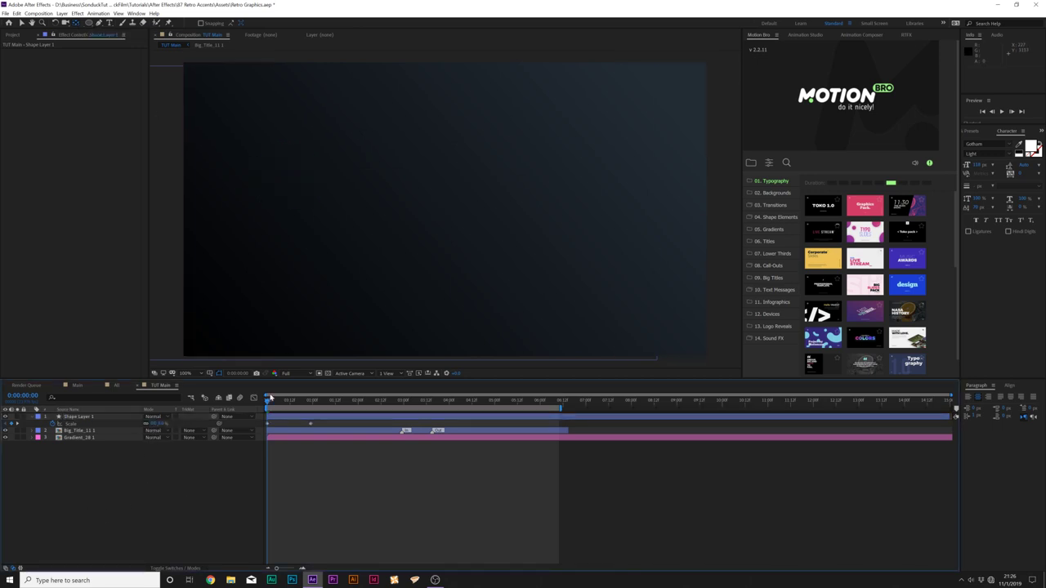
- Add an overshoot scale keyframe of about 117% at 0:00:01:04 and shift it a few frames further along the timeline
drag(267, 403, 319, 404)
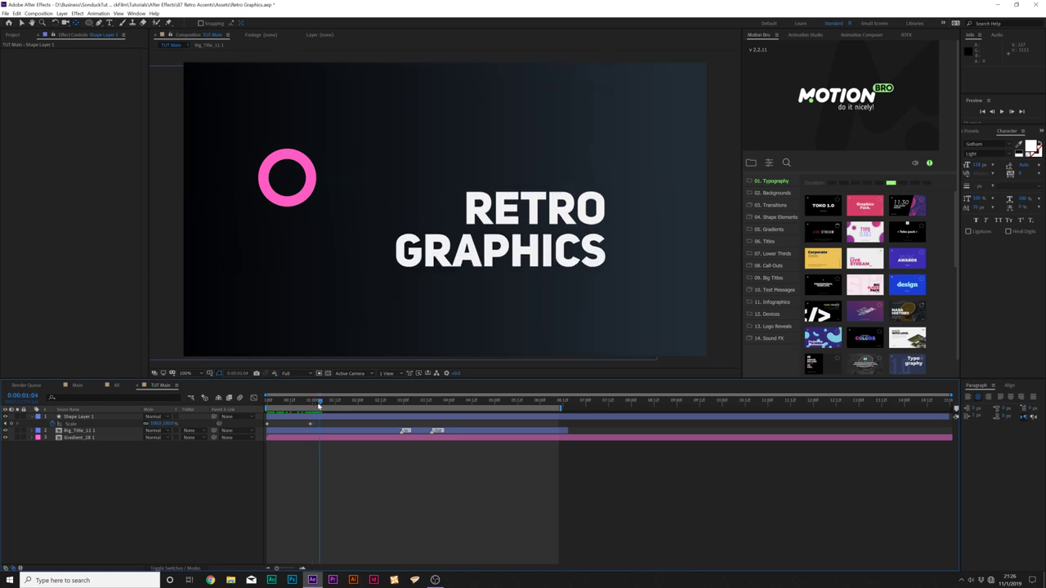
click(155, 424)
drag(155, 424, 160, 424)
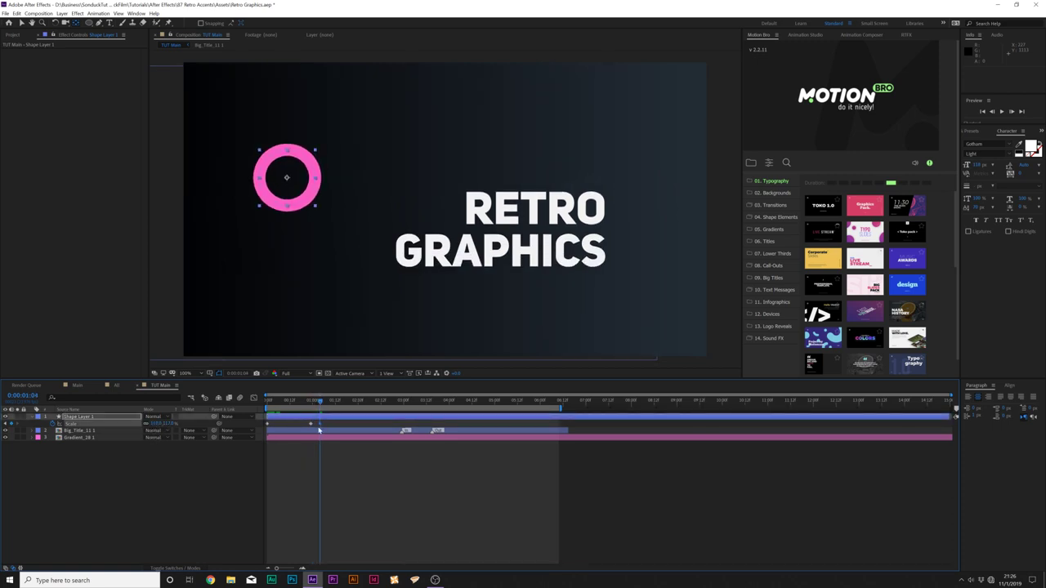
drag(320, 424, 350, 404)
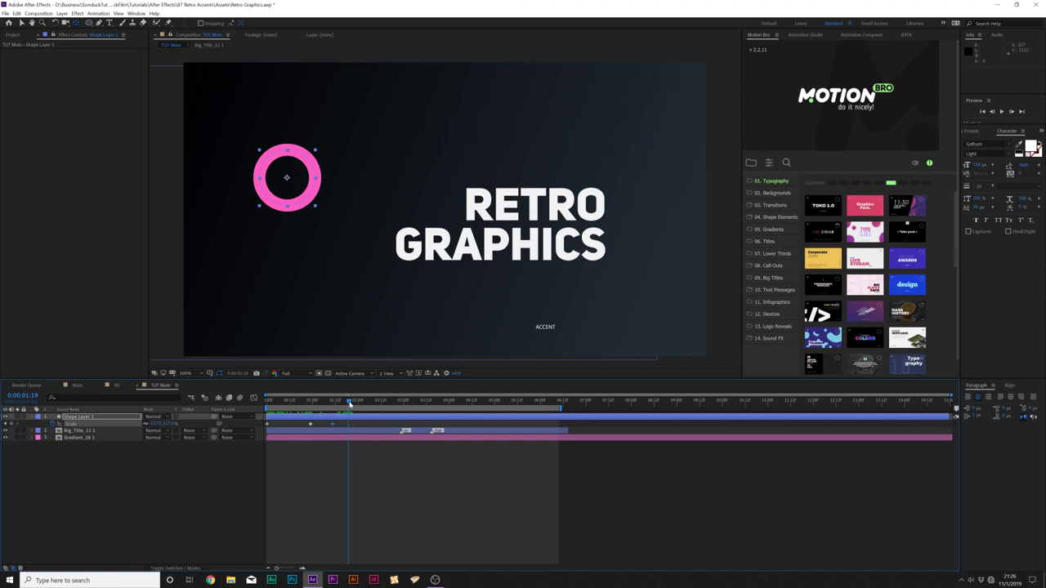
- Set the ring's scale to 100% at 0:00:01:19 and play back the pop-in animation from the start
click(159, 426)
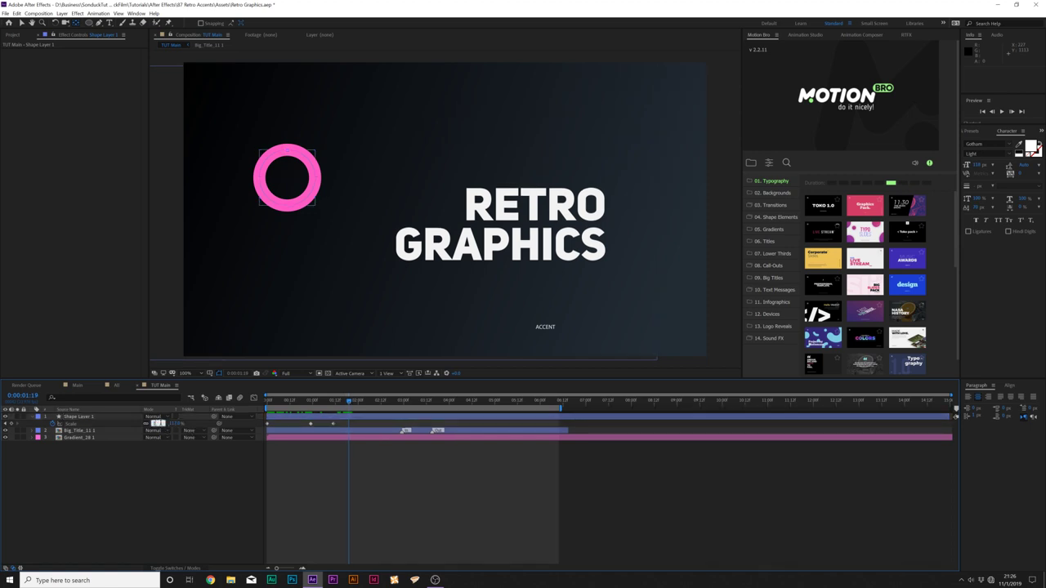
drag(334, 401, 269, 399)
key(space)
key(space)
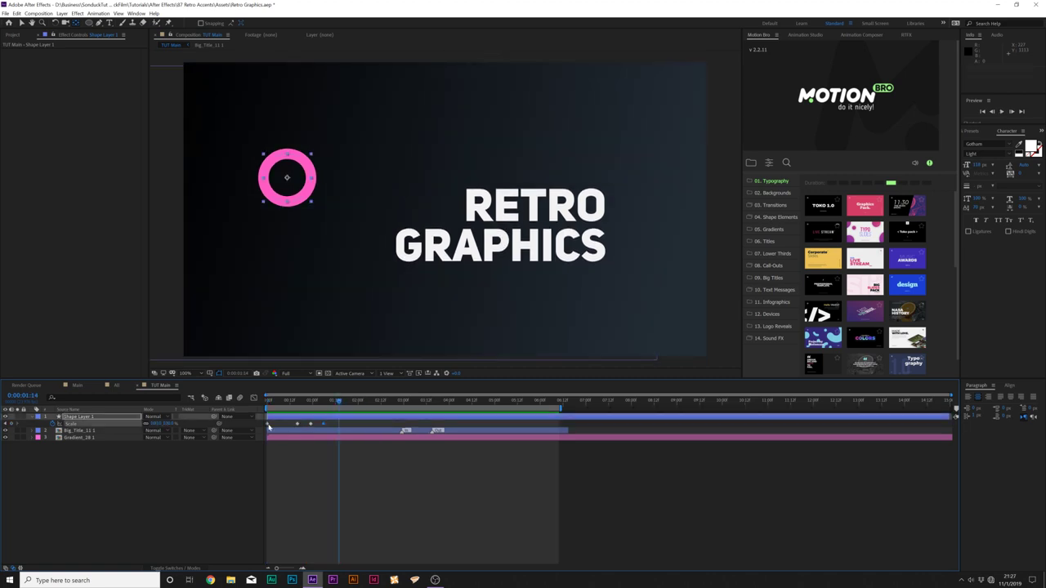
- Apply Easy Ease to the first and last scale keyframes and preview the animation
drag(272, 420, 265, 427)
drag(319, 429, 321, 415)
key(space)
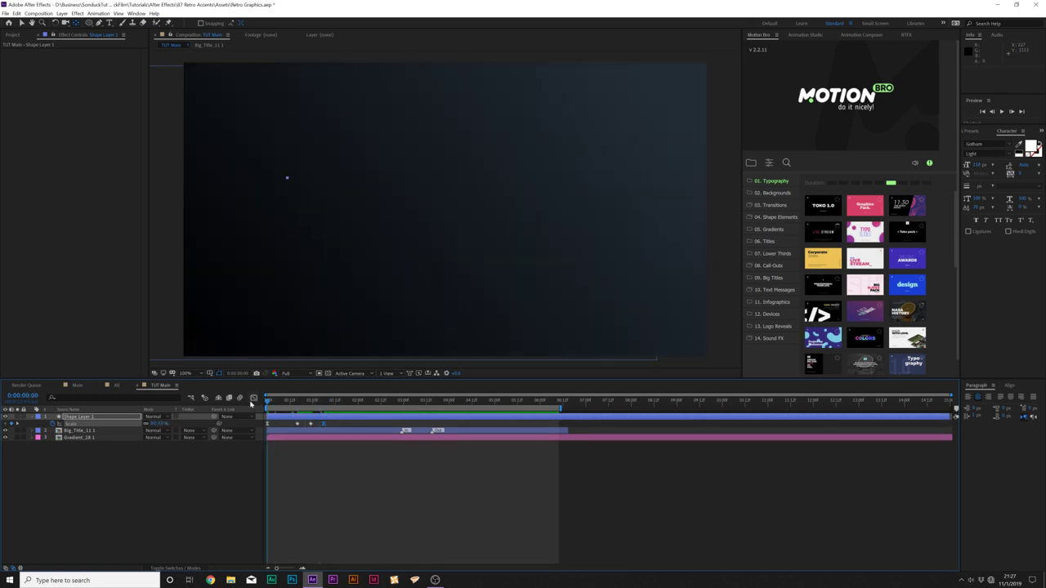
- Animate the ring out with a hold scale keyframe at 0:00:02:01 and 0% scale at 0:00:02:21, and preview it
click(100, 458)
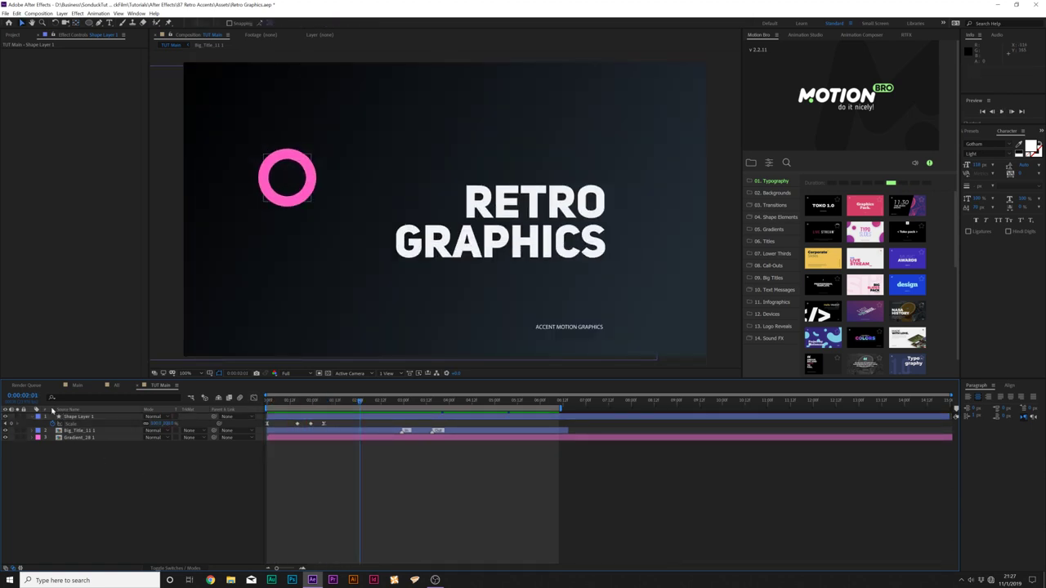
click(12, 425)
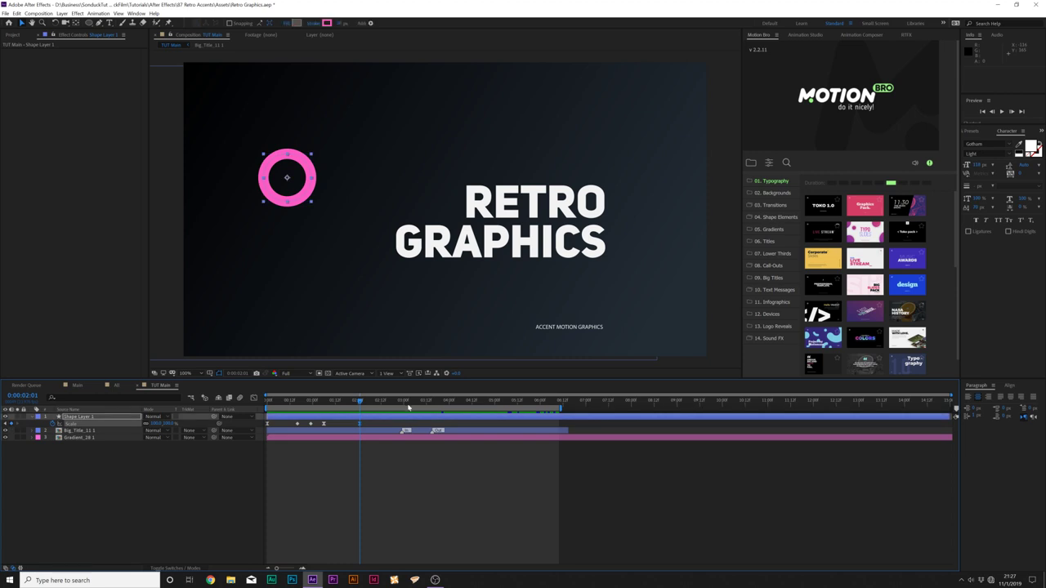
drag(375, 403, 398, 403)
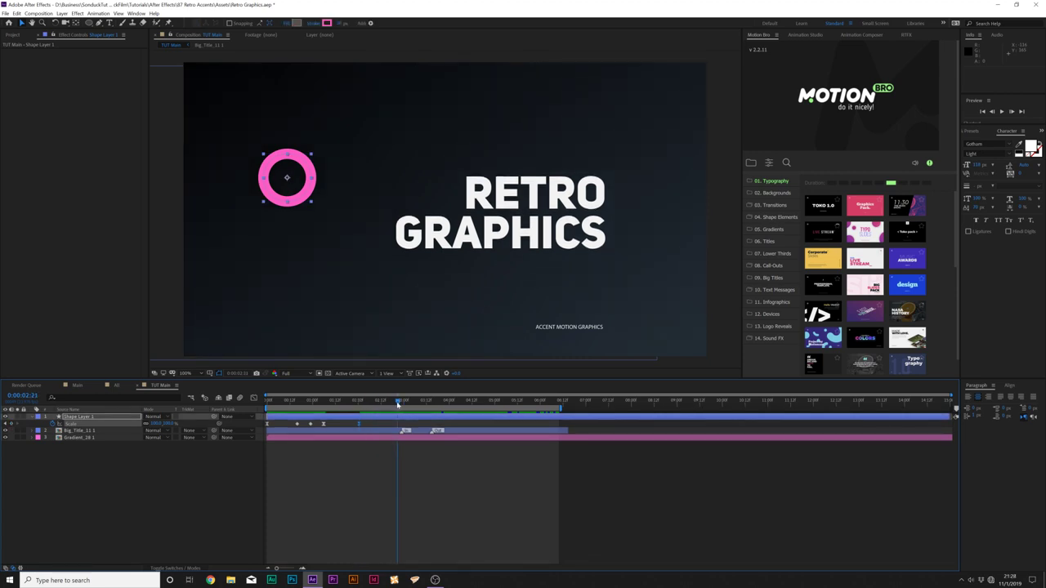
text(0)
click(211, 486)
key(space)
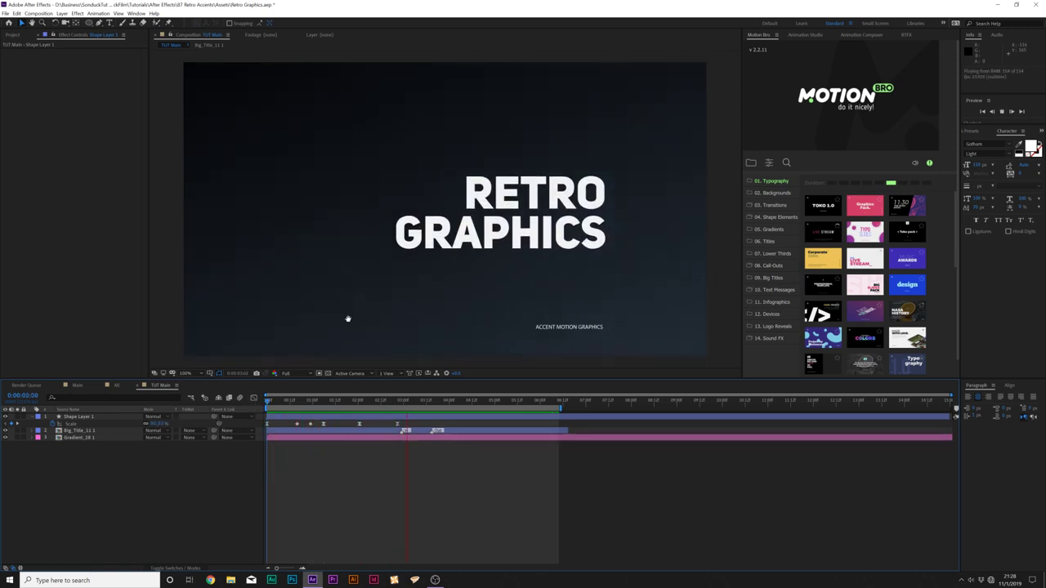
key(space)
- Apply a Drop Shadow effect to Shape Layer 1 with a darker pink shadow colour and a distance of 15
click(80, 417)
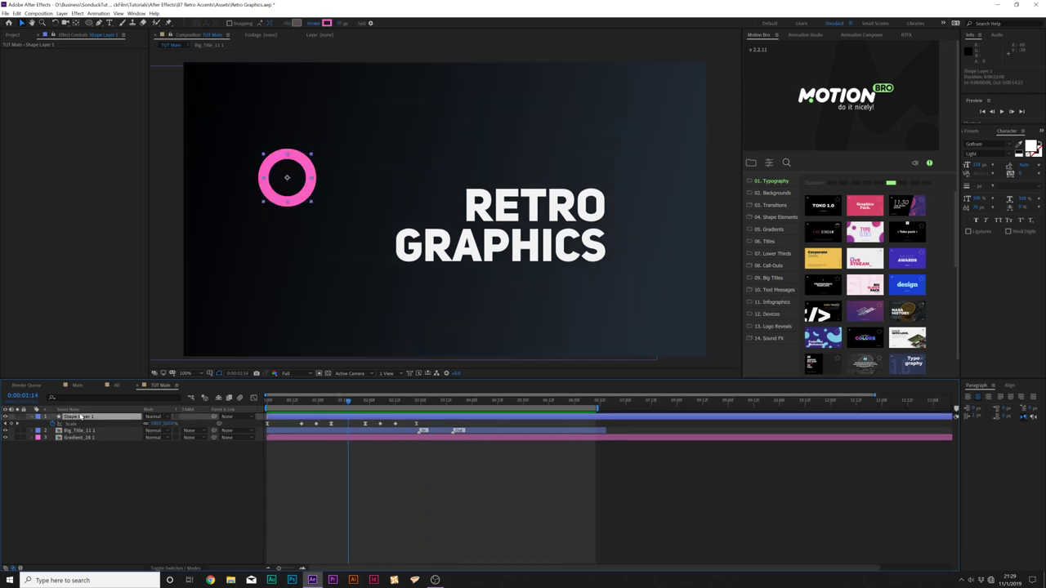
click(76, 14)
mouse_move(94, 176)
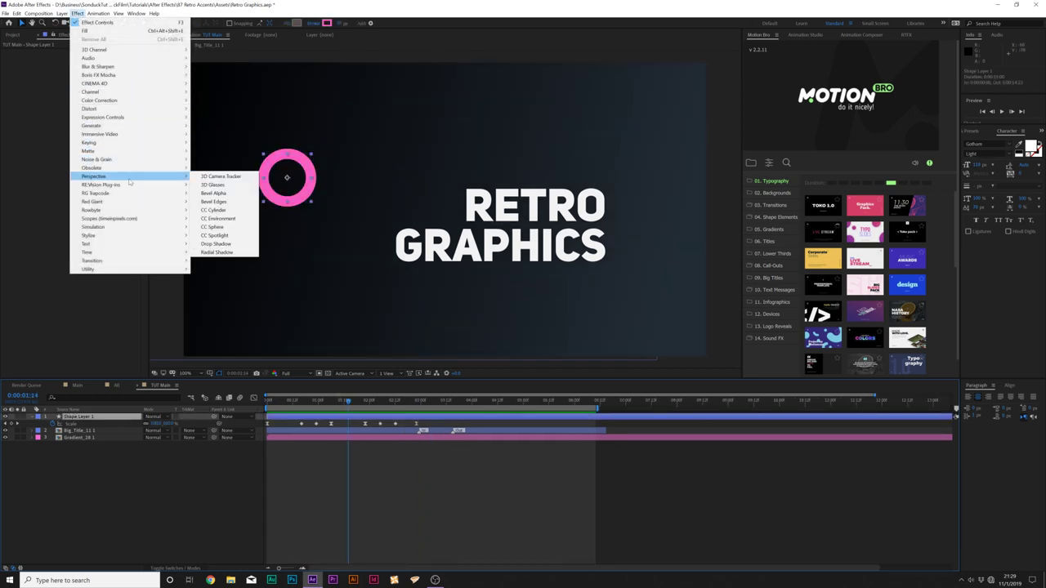
click(218, 244)
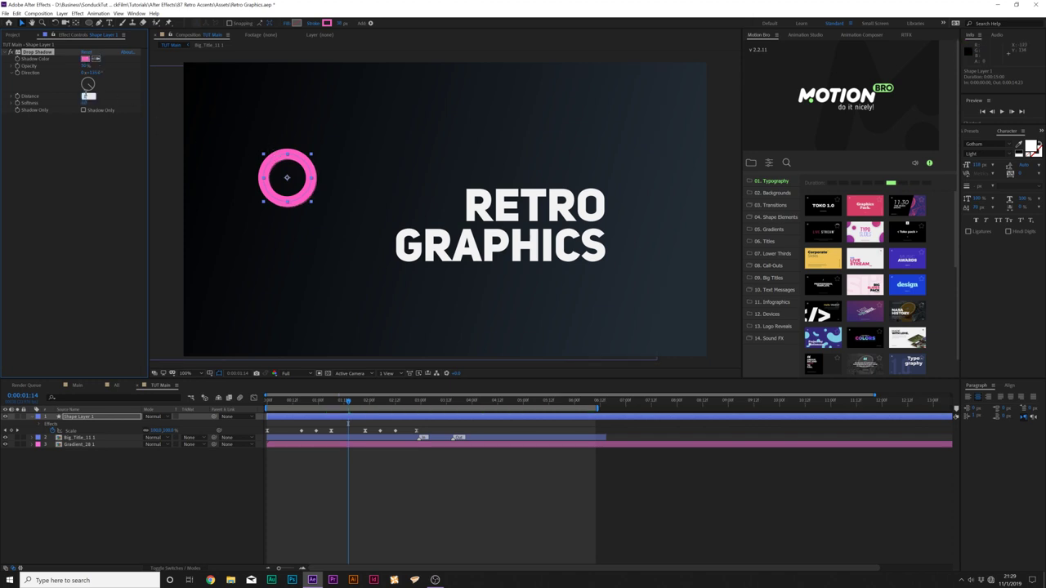
key(Return)
- Duplicate the Drop Shadow effect, raise the copy's softness to about 130, and toggle it to compare the result
click(39, 52)
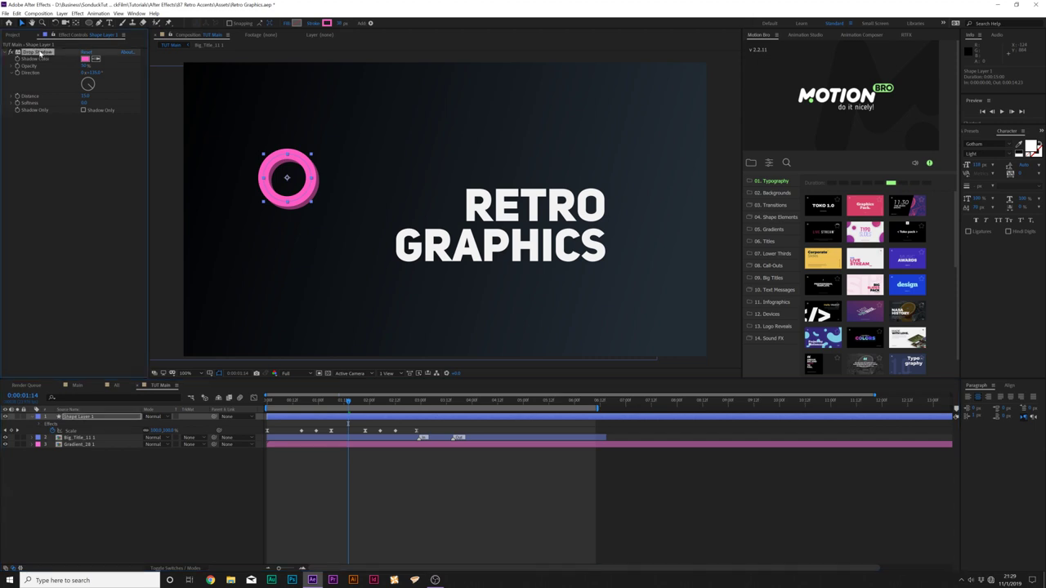
click(15, 13)
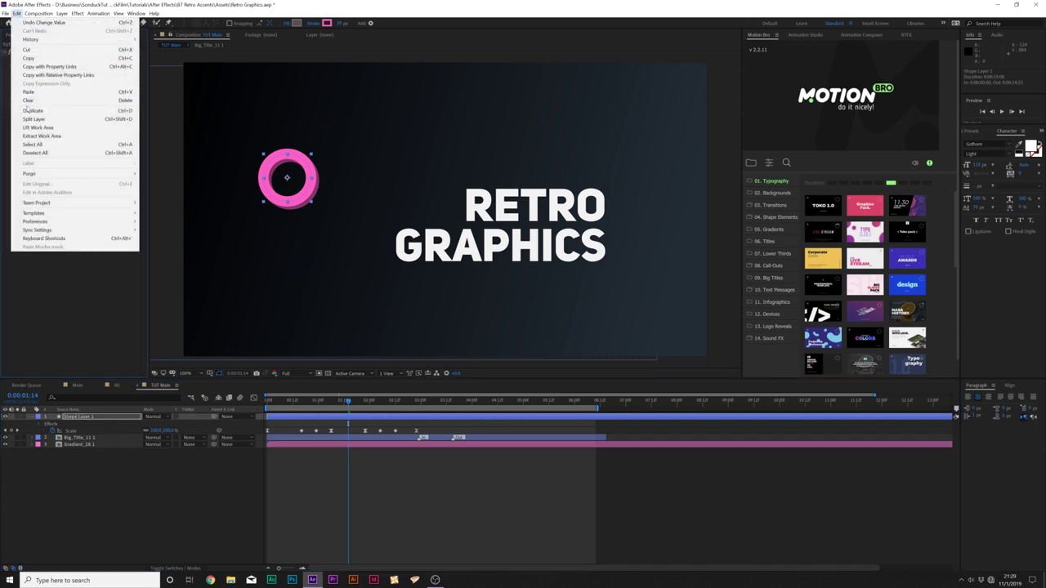
click(36, 111)
drag(85, 169, 106, 166)
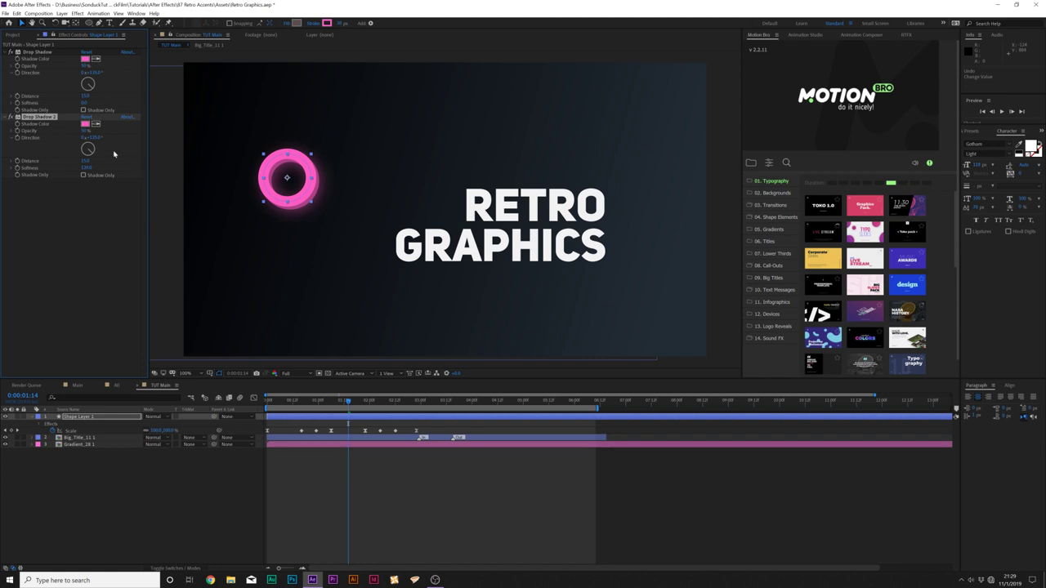
click(12, 118)
click(12, 117)
- Add a Glow effect to the pink ring layer
click(78, 14)
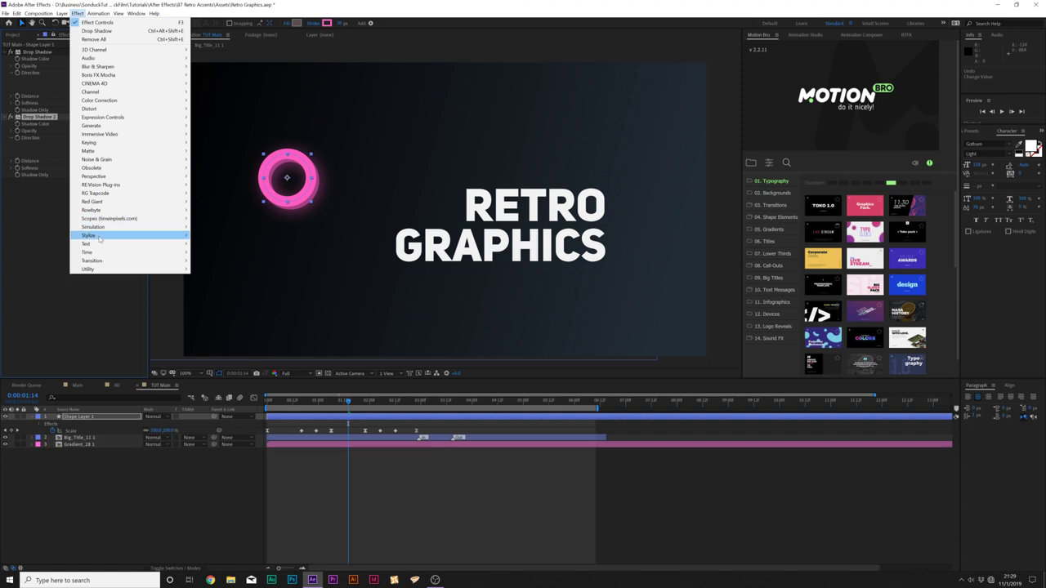
mouse_move(130, 235)
click(207, 370)
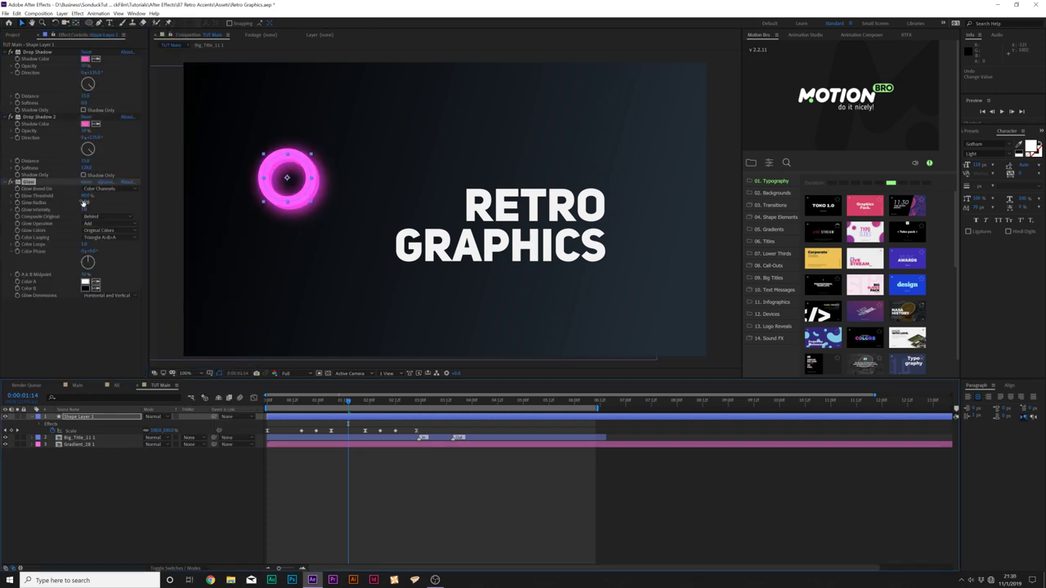
- Tune the ring's Glow effect by lowering the threshold below 40%, adjusting the radius and reducing the intensity to 0.7
drag(86, 196, 54, 198)
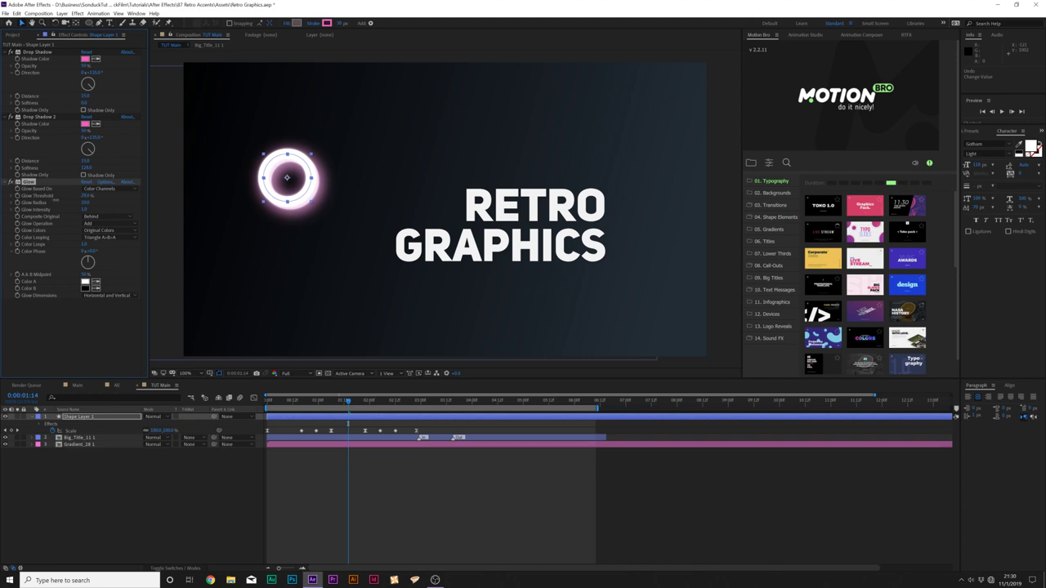
mouse_move(85, 204)
mouse_down()
mouse_move(111, 203)
mouse_move(95, 202)
mouse_up()
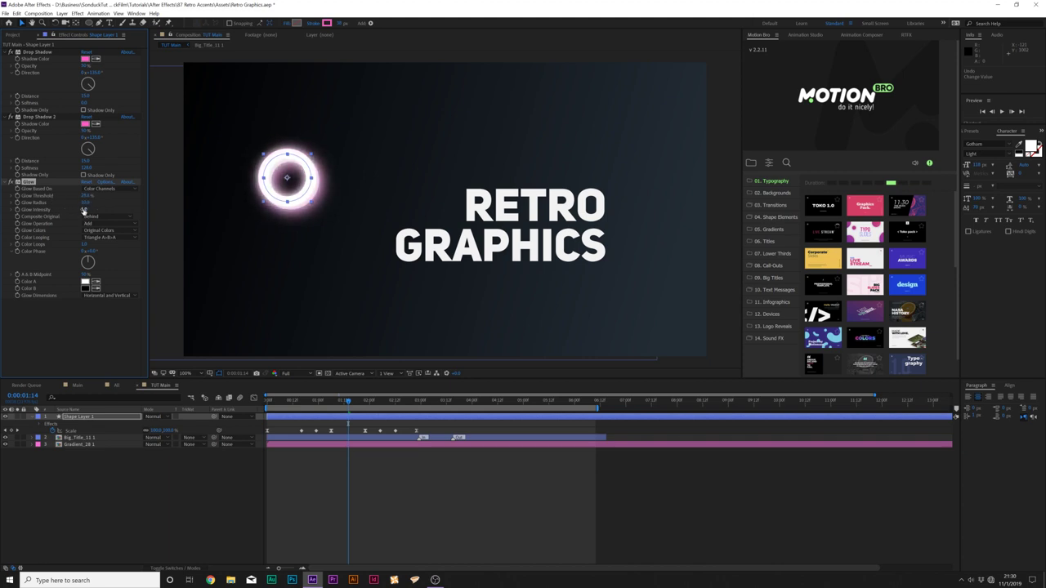
drag(80, 209, 73, 209)
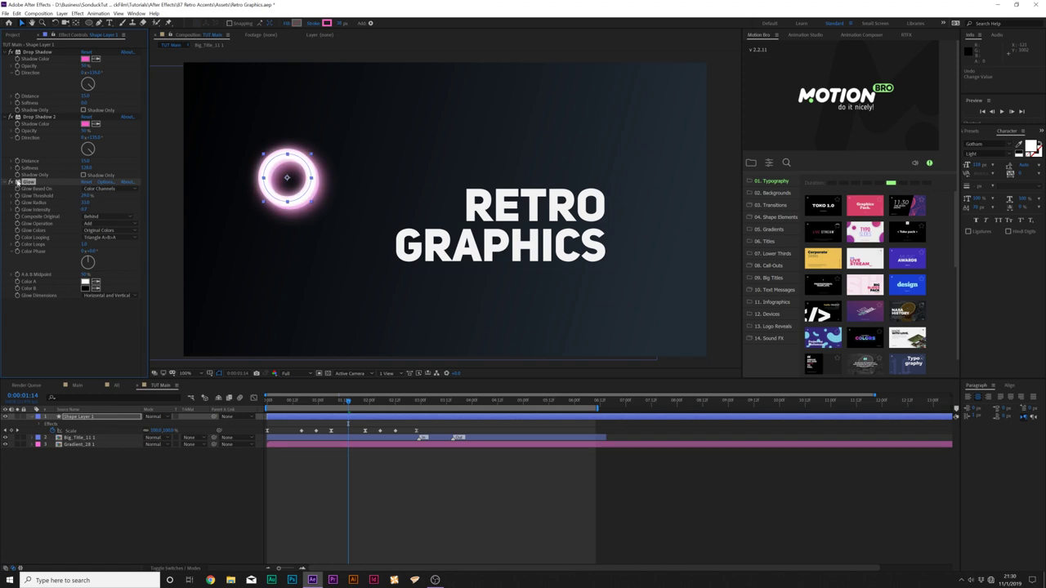
click(116, 386)
click(160, 385)
drag(85, 196, 91, 196)
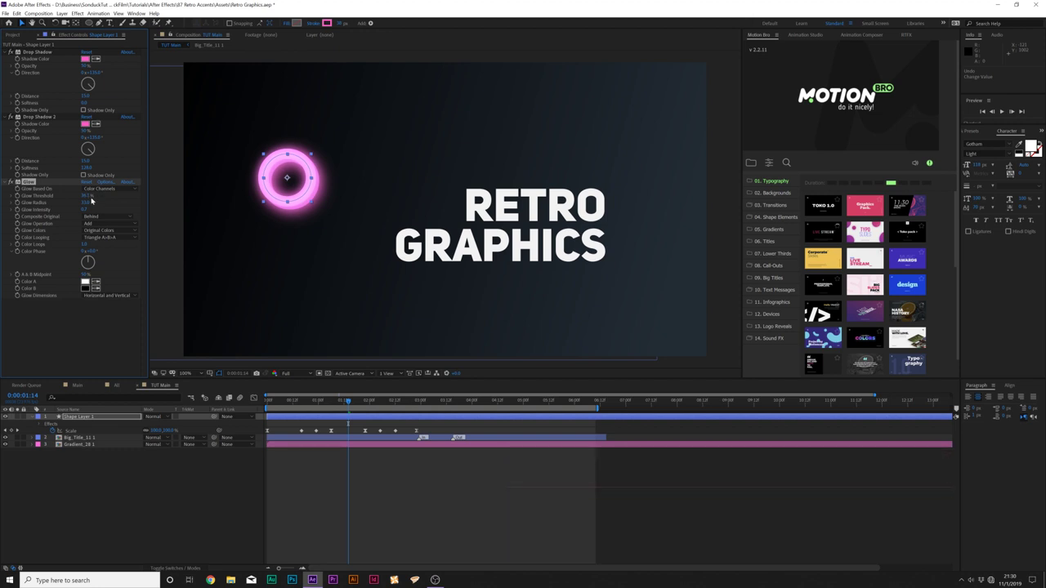
- Add a Noise effect to the ring layer, preview the textured ring animation and fit the composition in the viewer
click(78, 14)
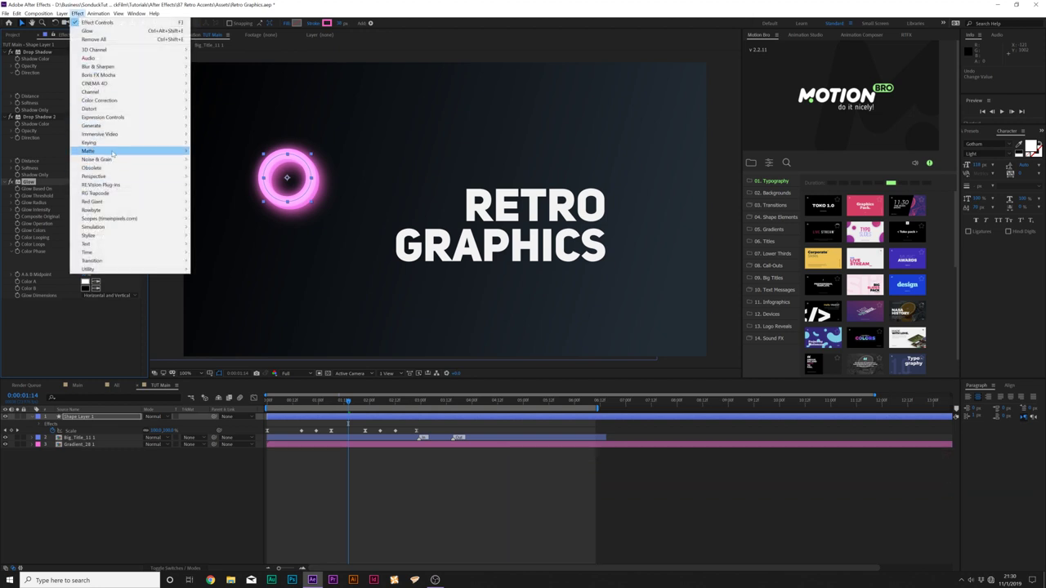
mouse_move(105, 160)
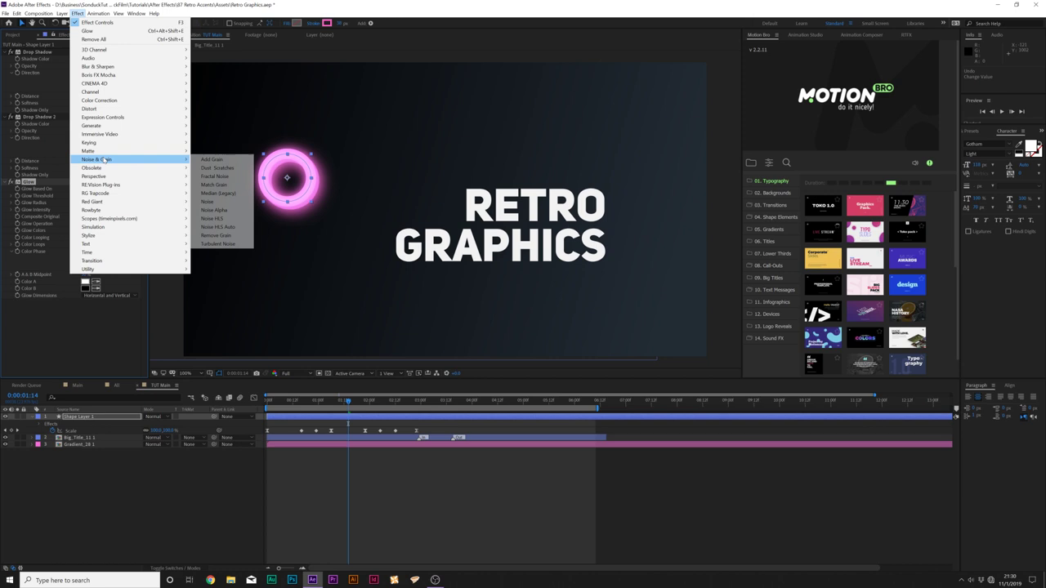
click(208, 201)
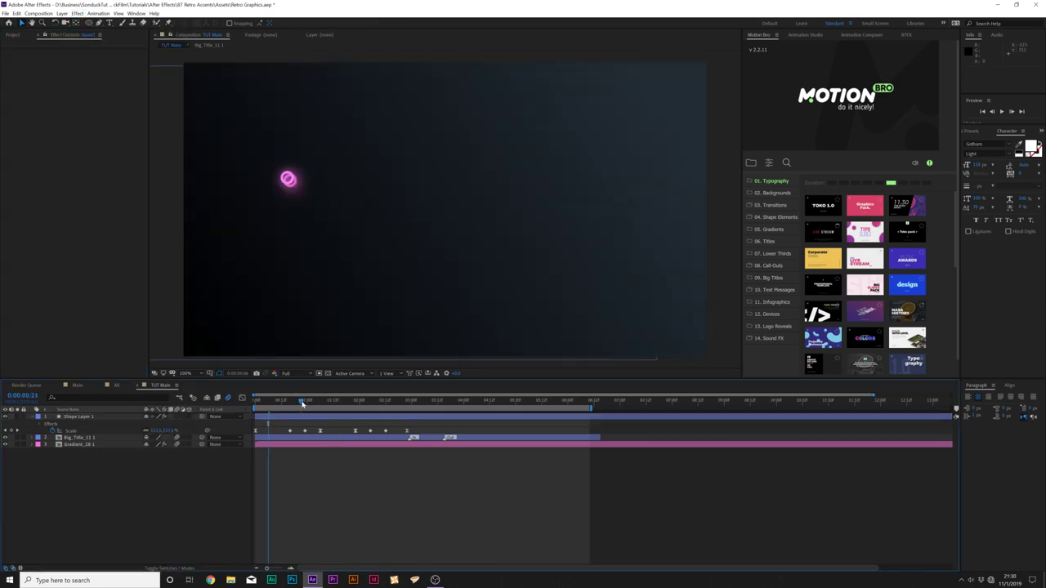
drag(302, 403, 336, 403)
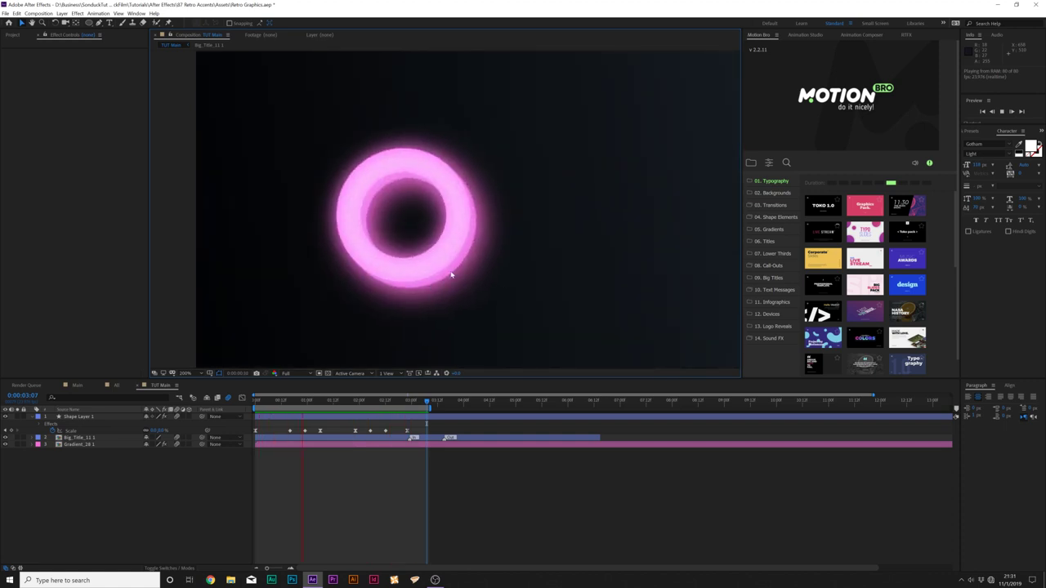
key(space)
scroll(390, 341, down, 4)
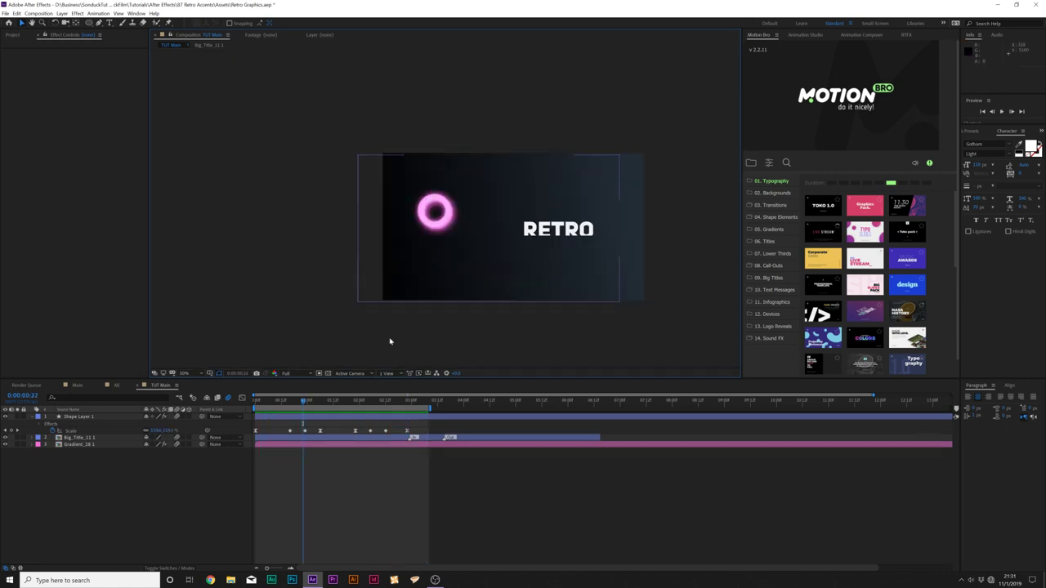
click(188, 375)
click(192, 383)
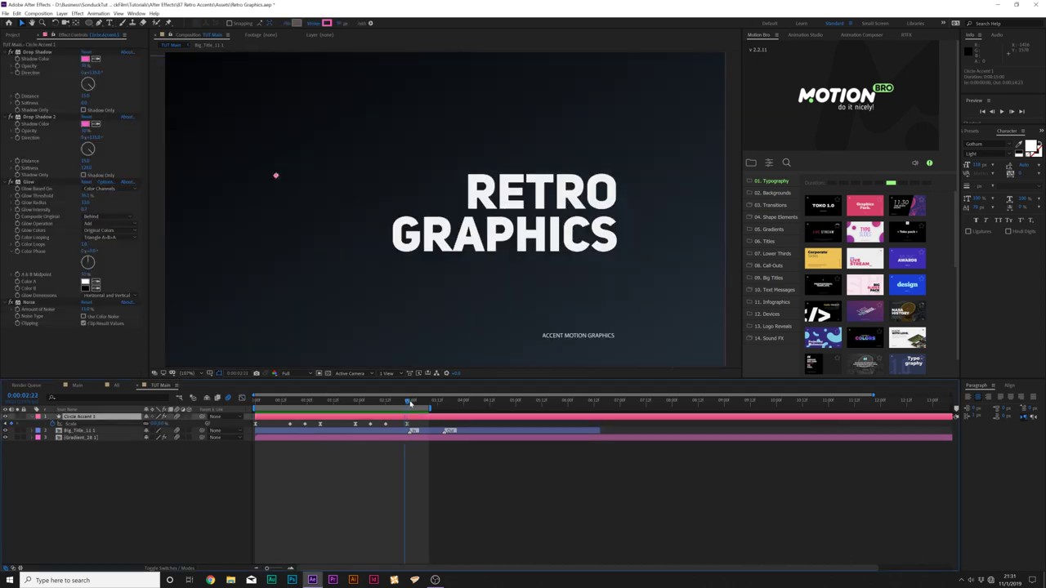
- Trim the end of the Circle Accent 1 layer to 0:00:02:23, just after its last scale keyframe, and collapse its keyframes
drag(405, 404, 410, 404)
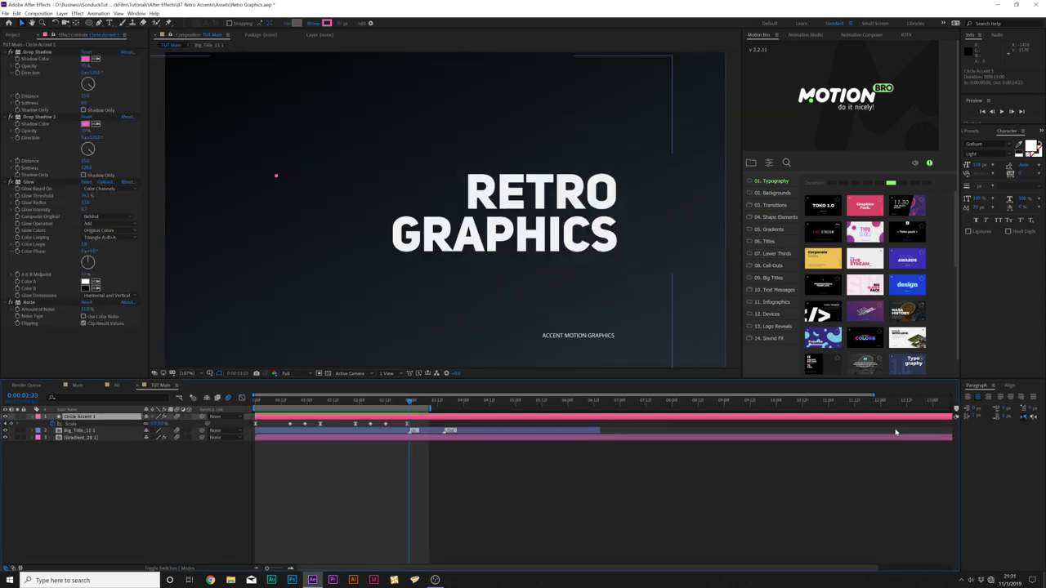
key(alt+bracketright)
drag(309, 406, 366, 405)
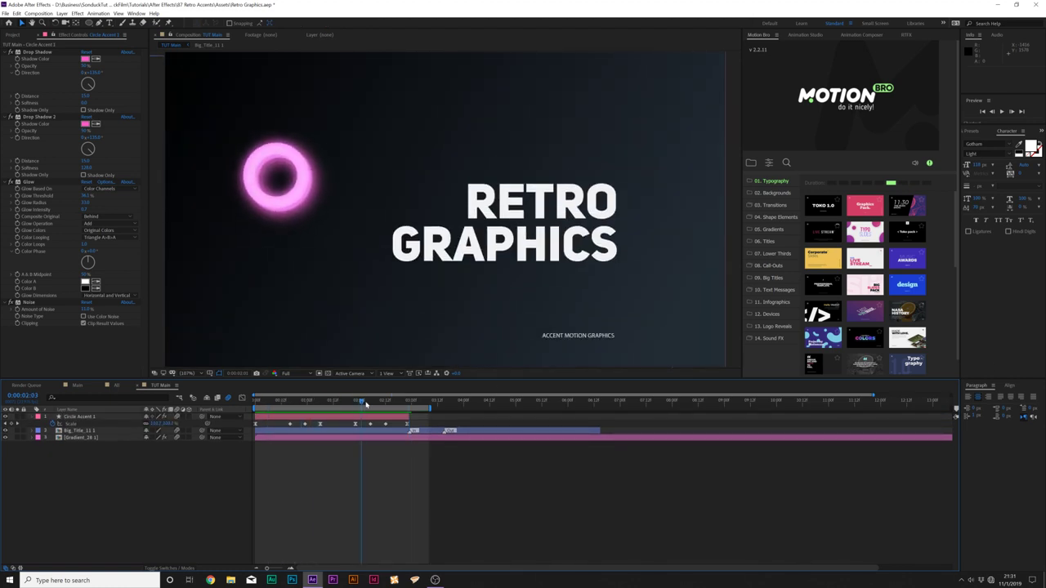
key(u)
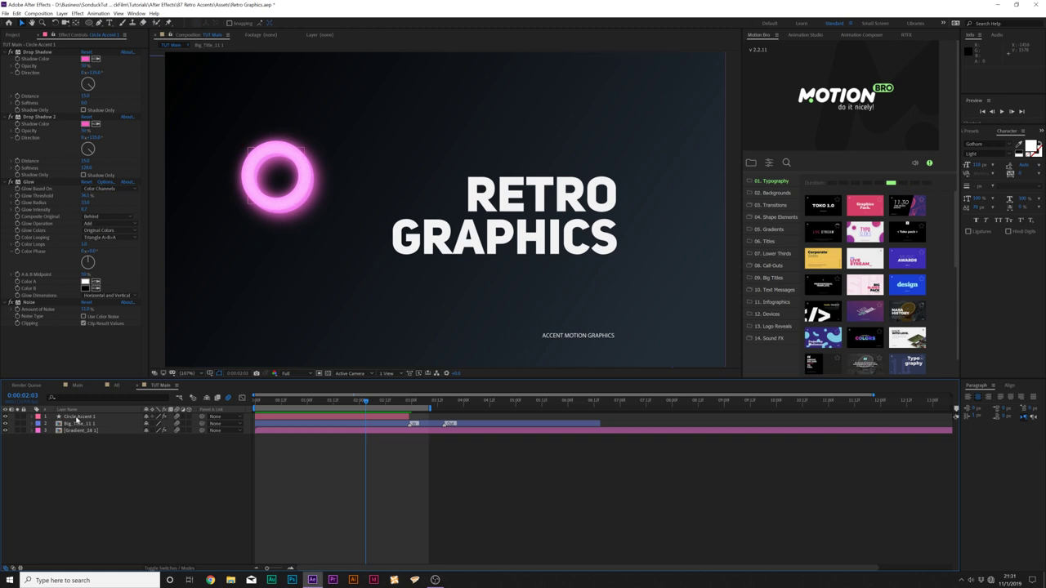
- Duplicate Circle Accent 1 into twelve ring layers in total and spread the copies around the composition
click(78, 418)
key(ctrl+d)
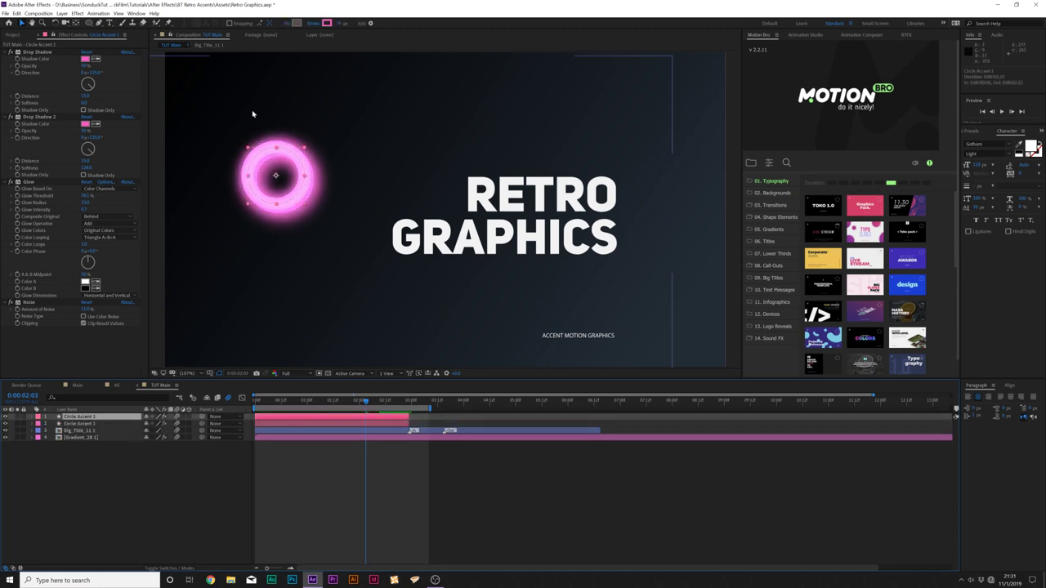
drag(276, 176, 219, 111)
key(ctrl+d)
key(ctrl+d)
key(ctrl+d)
key(ctrl+d)
key(ctrl+d)
key(ctrl+d)
key(ctrl+d)
key(ctrl+d)
key(ctrl+d)
drag(219, 110, 684, 183)
key(ctrl+d)
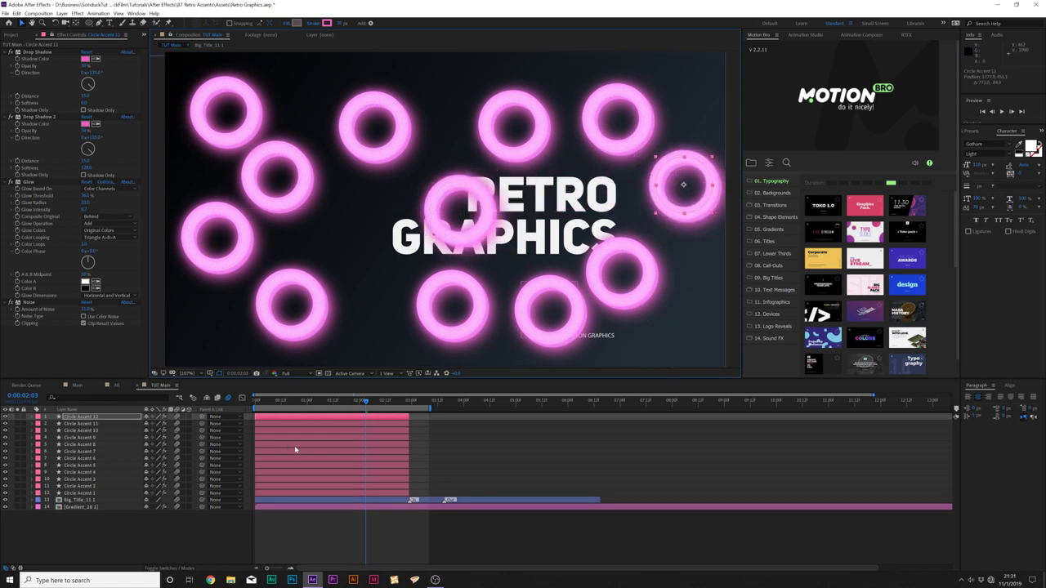
- Stagger the Circle Accent layers in time by shifting their bars to different start points along the timeline
drag(297, 419, 429, 419)
drag(257, 430, 551, 446)
click(392, 446)
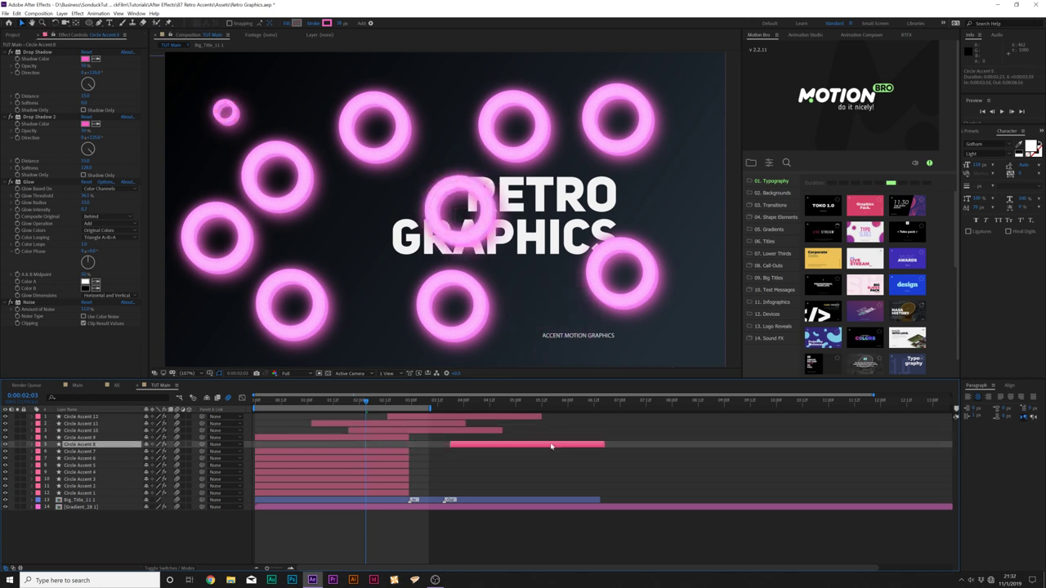
drag(403, 473, 515, 471)
drag(333, 466, 410, 461)
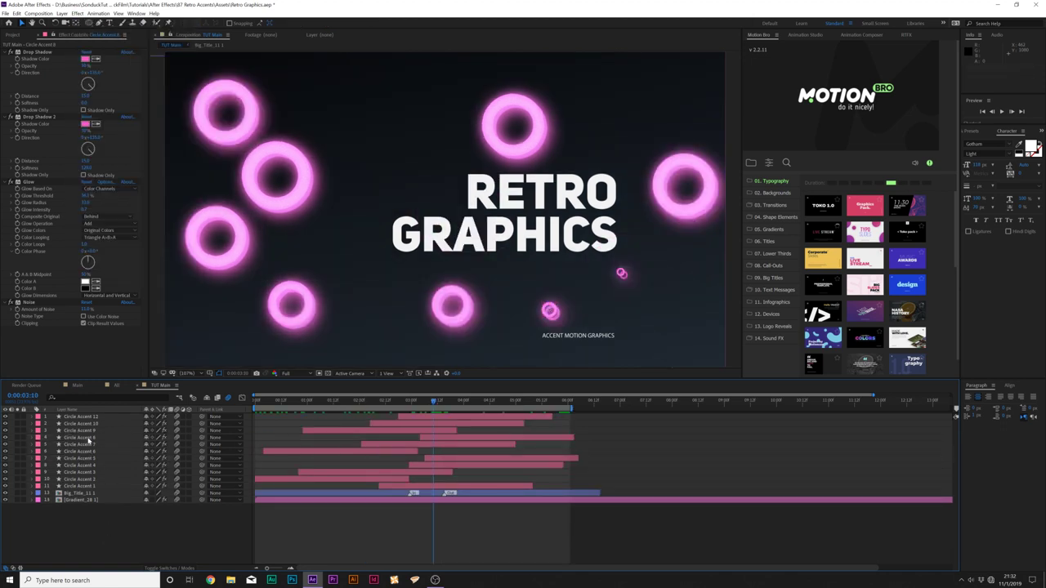
- Apply a Transform effect to Circle Accent 9 and reduce its scale to about 74 to make that ring smaller
click(89, 433)
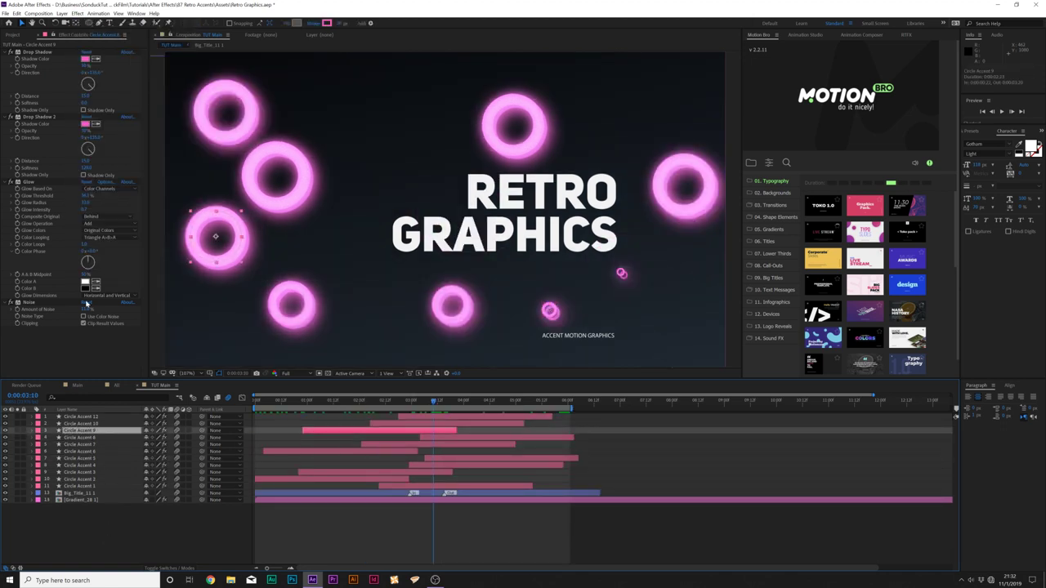
click(77, 13)
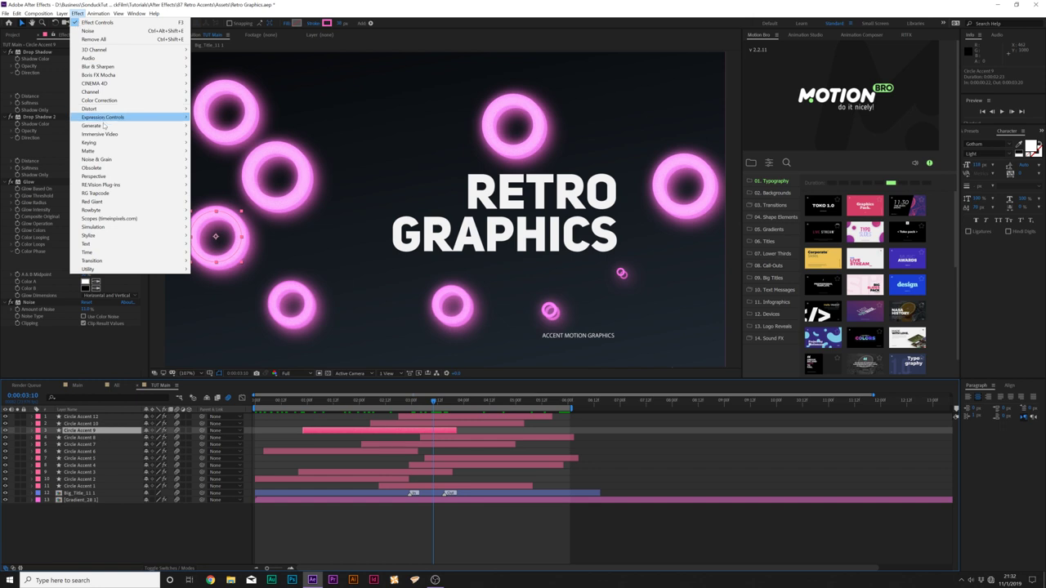
mouse_move(103, 112)
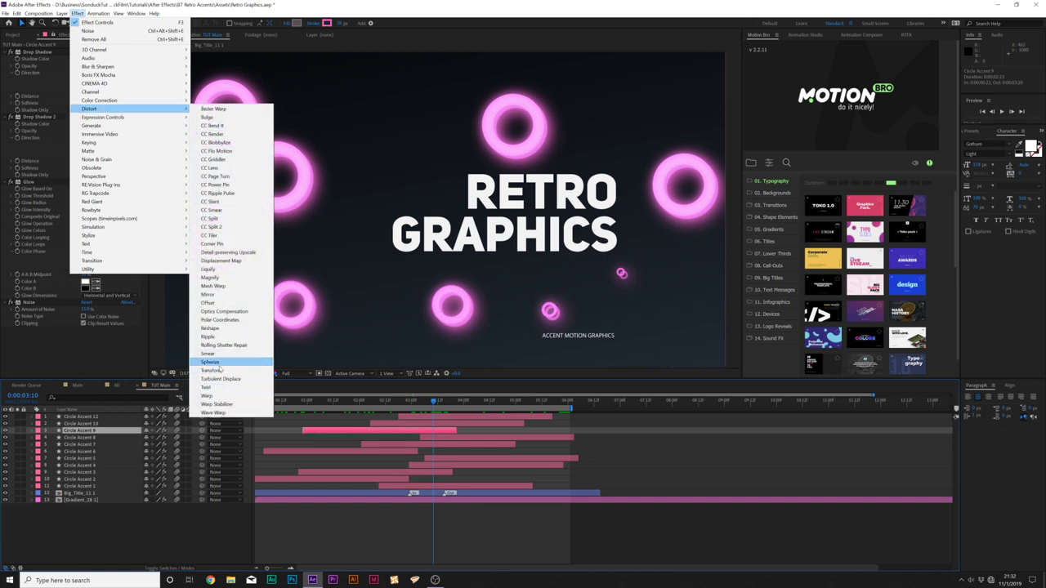
click(219, 370)
drag(74, 287, 34, 257)
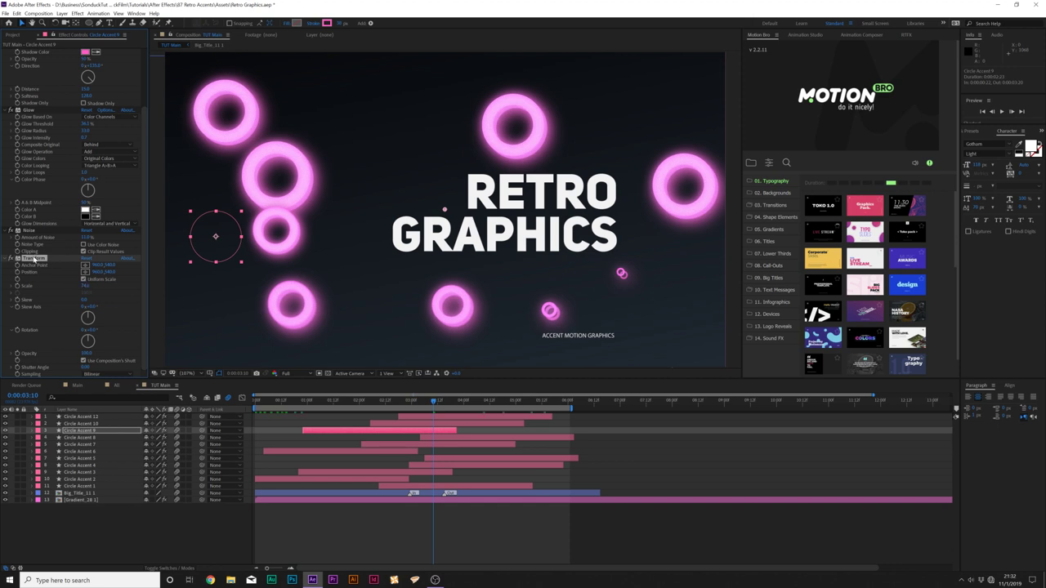
- Paste the Transform effect onto several other Circle Accent layers, including Circle Accent 12, and preview the varied ring sizes
click(85, 457)
click(93, 479)
click(90, 417)
key(ctrl+v)
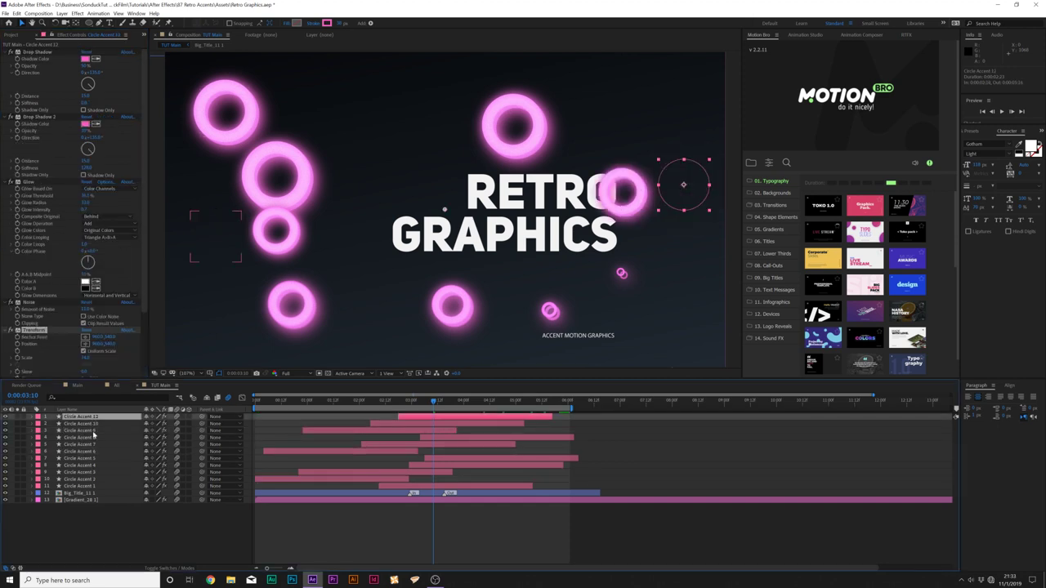
key(space)
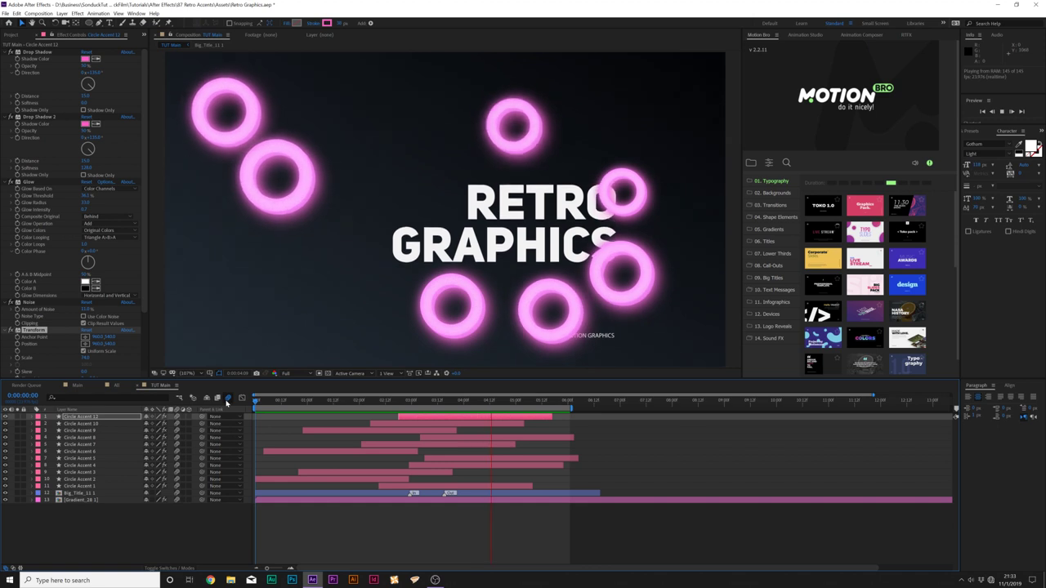
key(space)
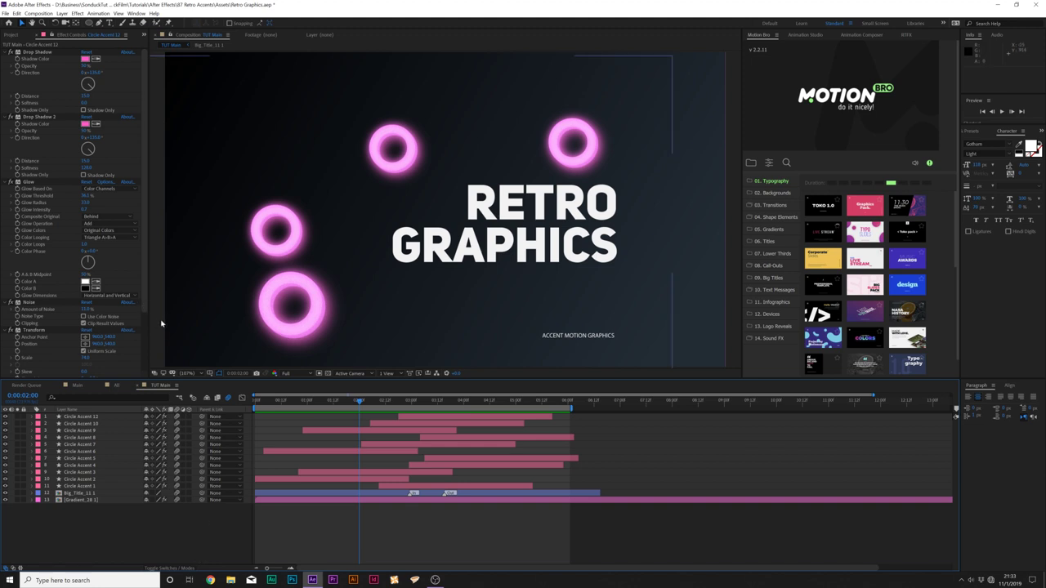
- Create an adjustment layer above all layers and apply the Optics Compensation effect to it
click(161, 542)
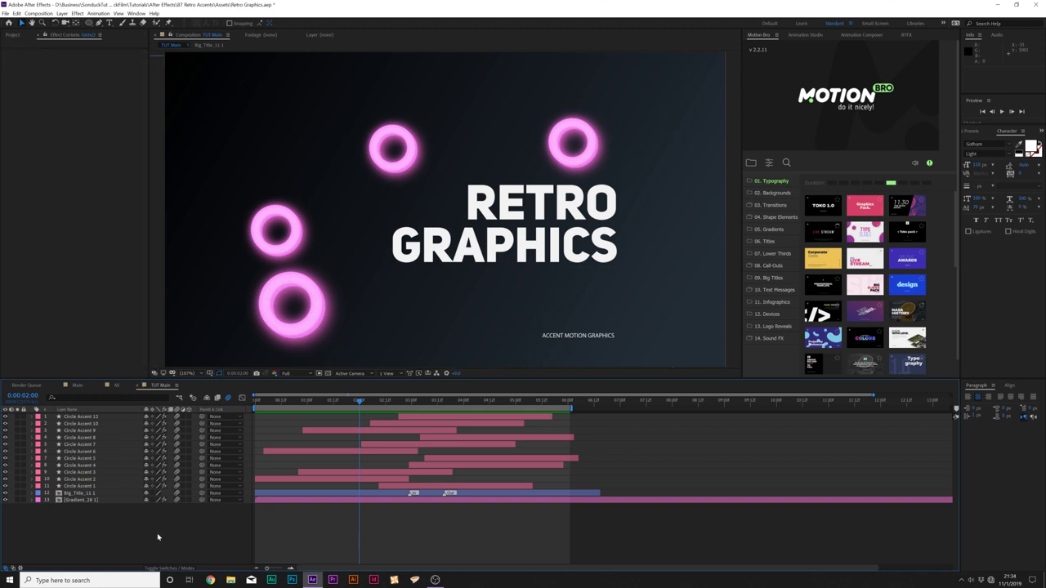
click(61, 13)
mouse_move(69, 22)
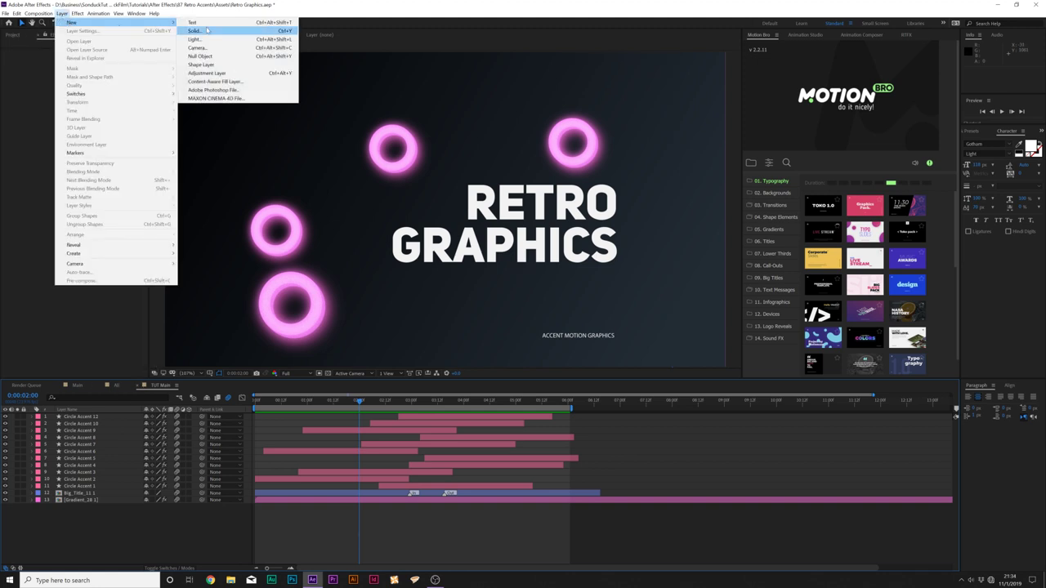
click(217, 73)
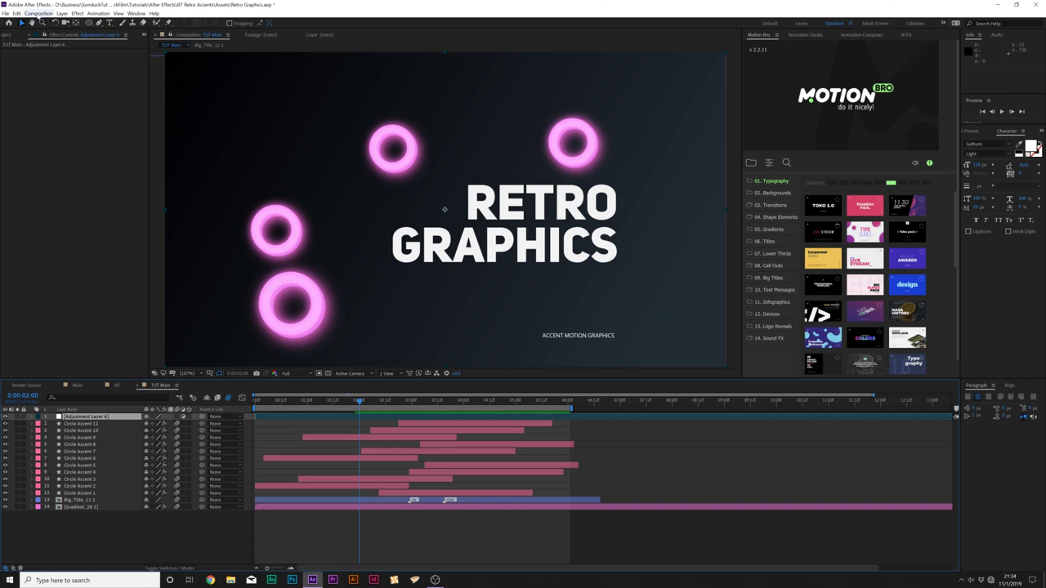
click(77, 13)
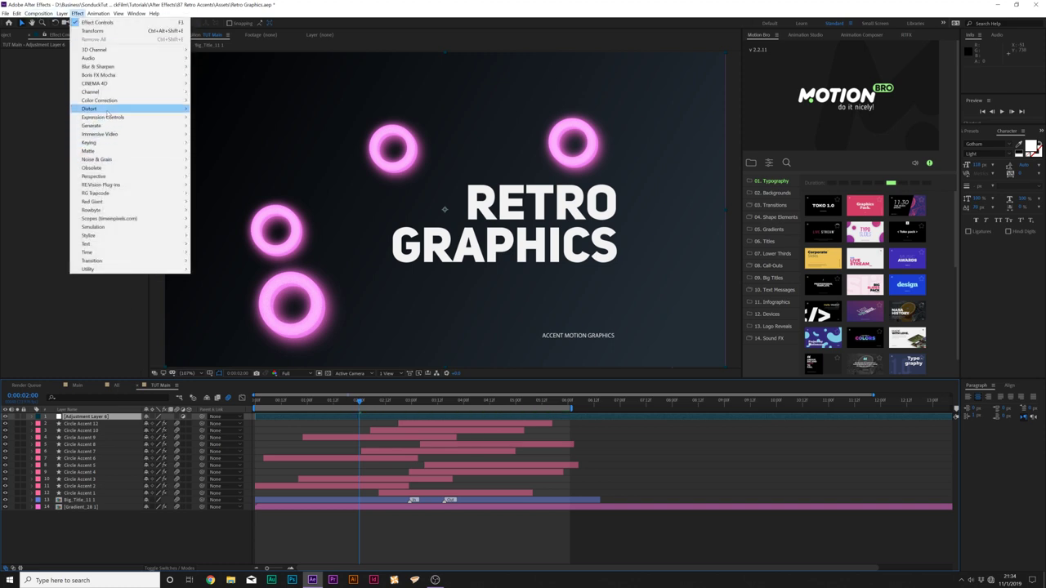
mouse_move(90, 108)
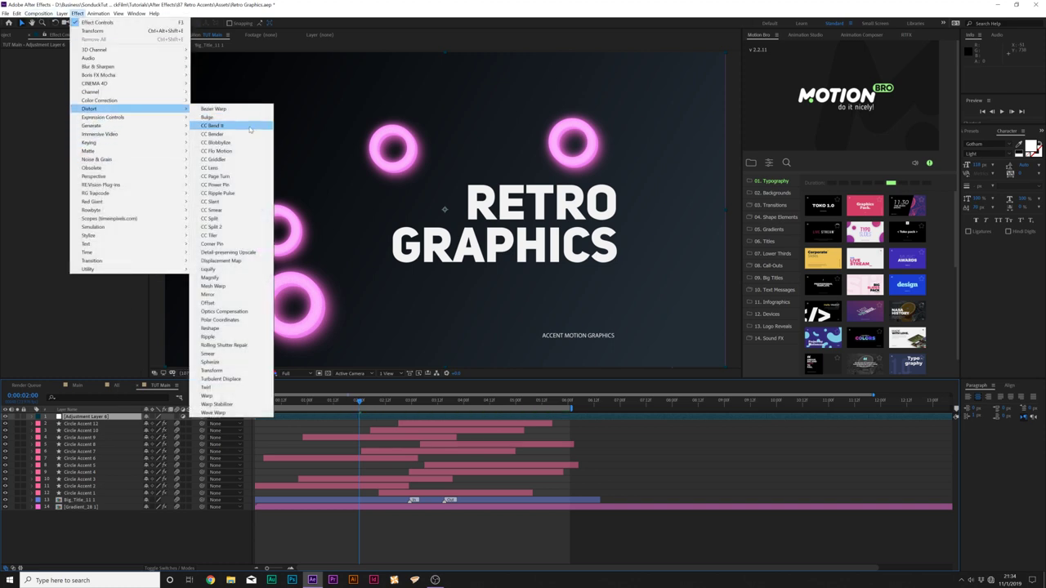
click(224, 312)
- Enable Reverse Lens Distortion, set the Field of View to just above 60 and check the distortion at another time
drag(151, 61, 363, 92)
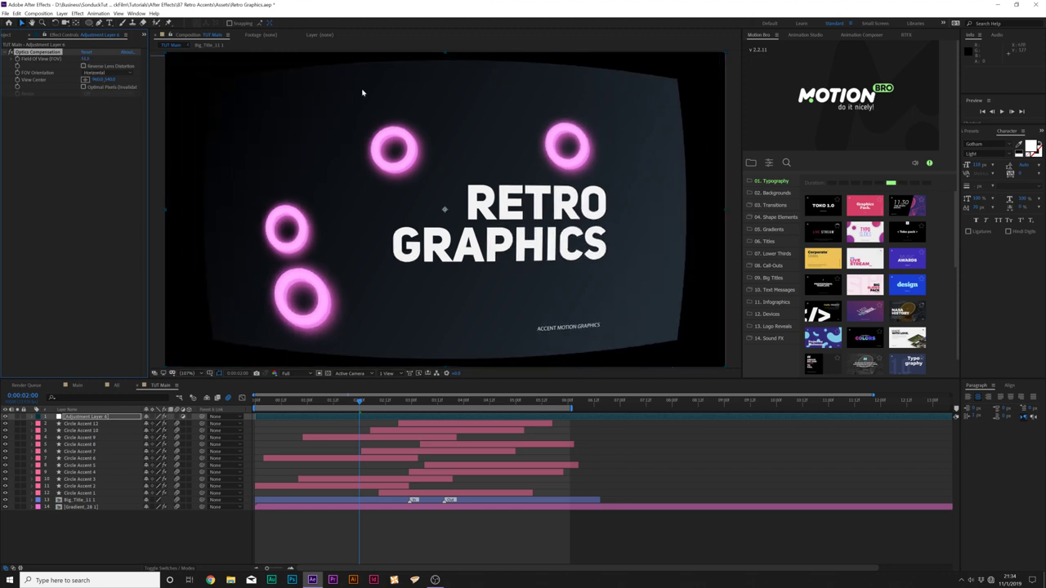
click(83, 66)
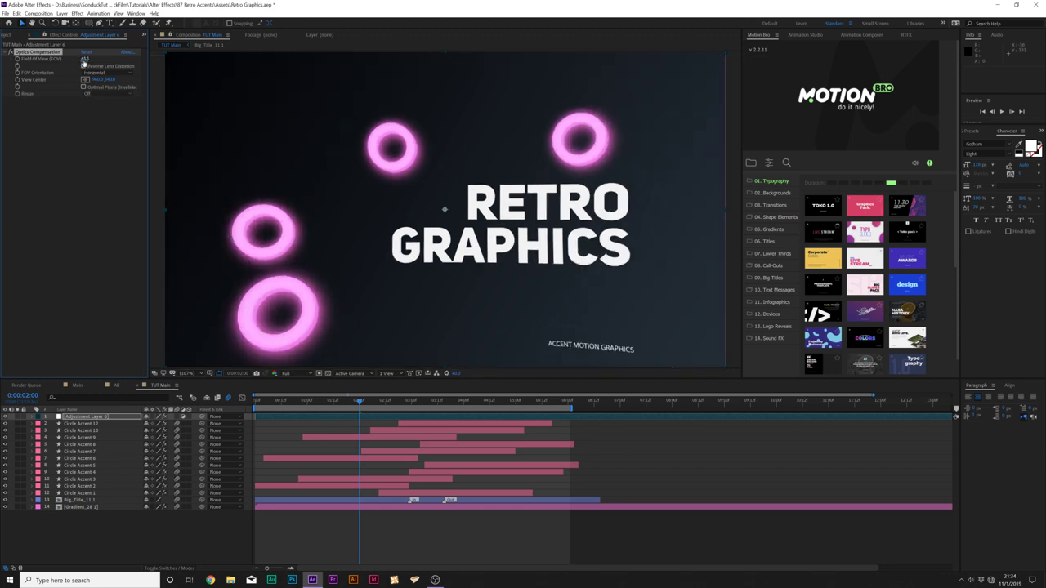
drag(99, 61, 85, 66)
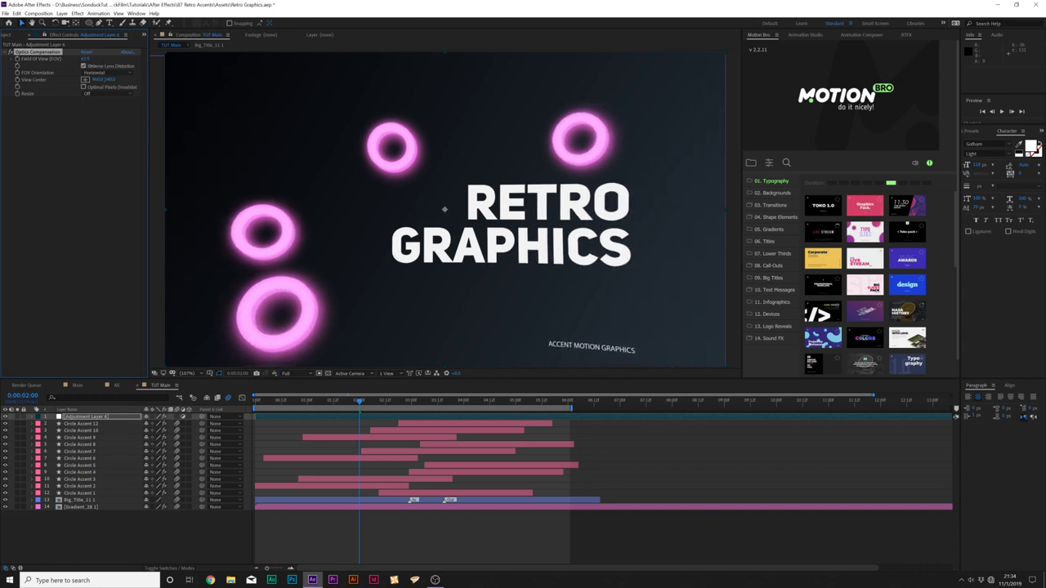
drag(392, 405, 445, 407)
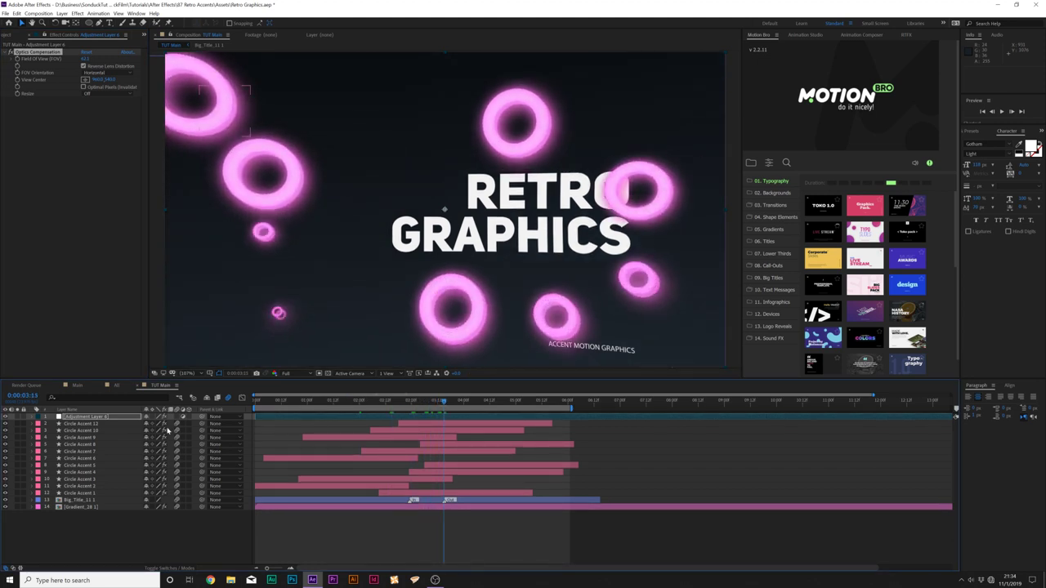
- Rename the adjustment layer as Optics
key(Return)
text(Optics)
key(Return)
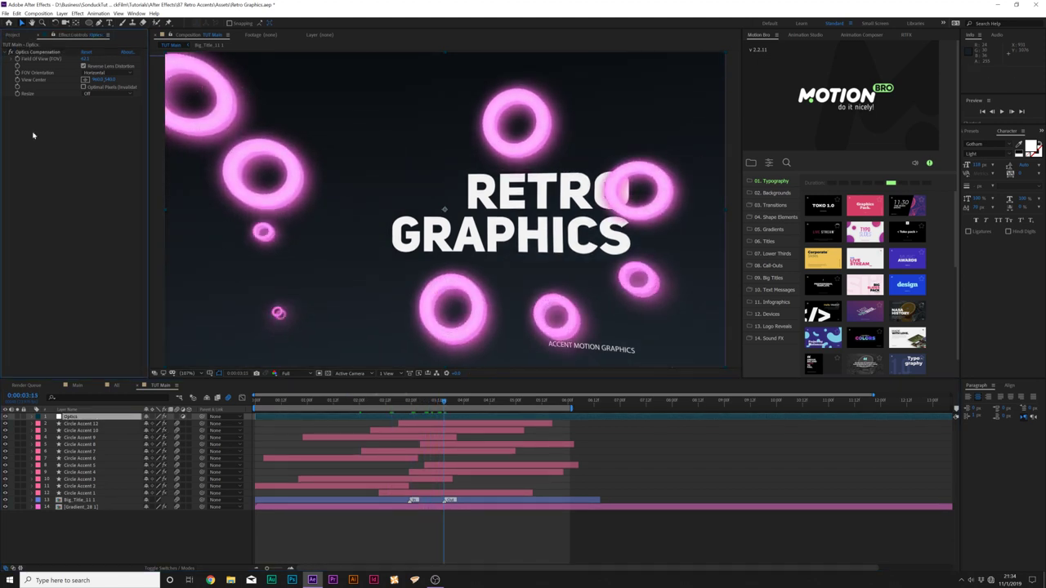
- Create a new adjustment layer above all layers and rename it Glow and Noise
click(62, 13)
mouse_move(78, 23)
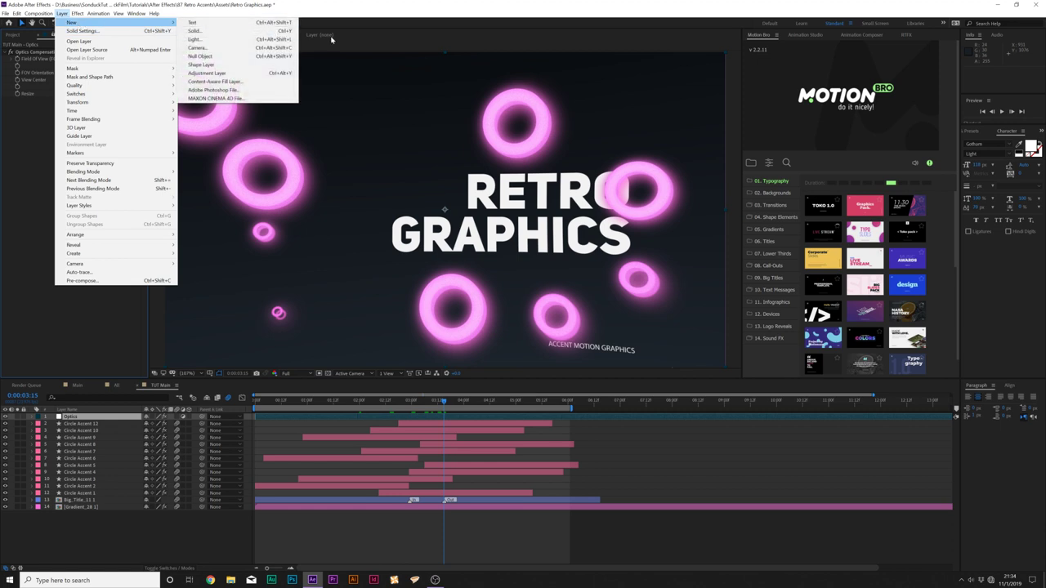
click(232, 74)
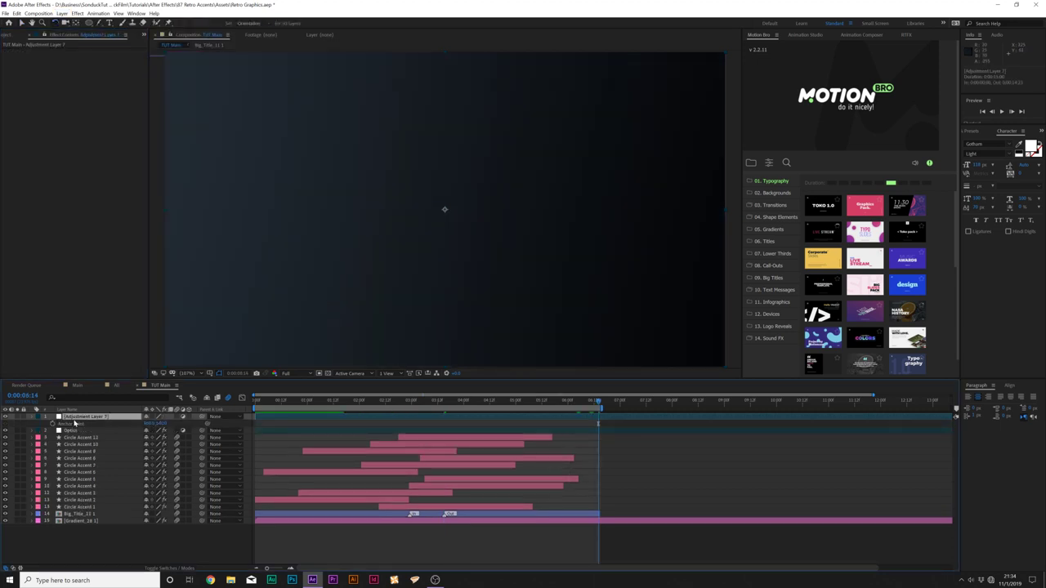
key(Return)
text(Glow and)
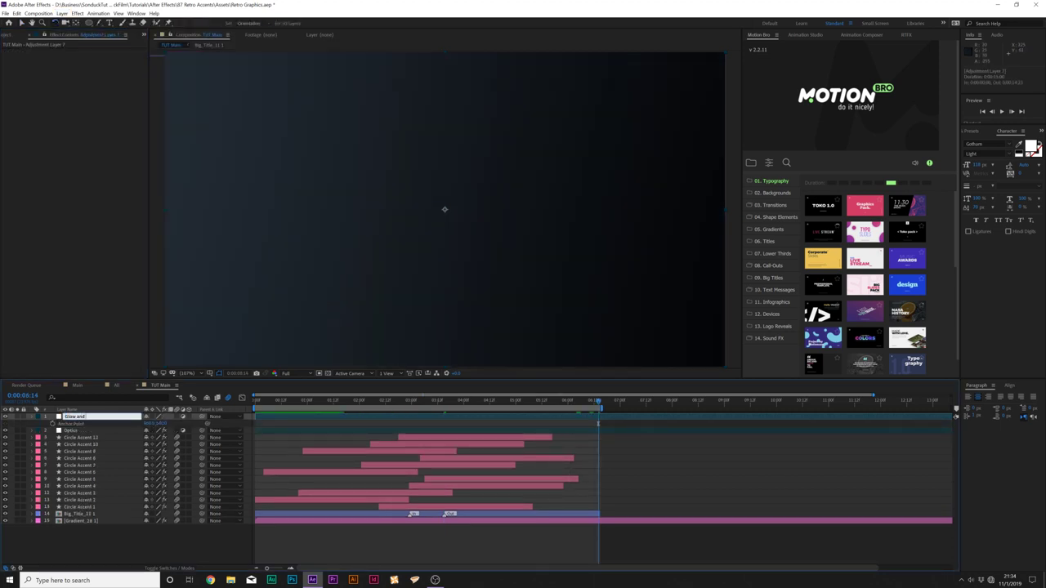
text( Nois)
text(e)
key(Return)
- Apply the Glow effect to the Glow and Noise layer, widen its Glow Radius and lower its Glow Intensity for a soft halo
click(77, 13)
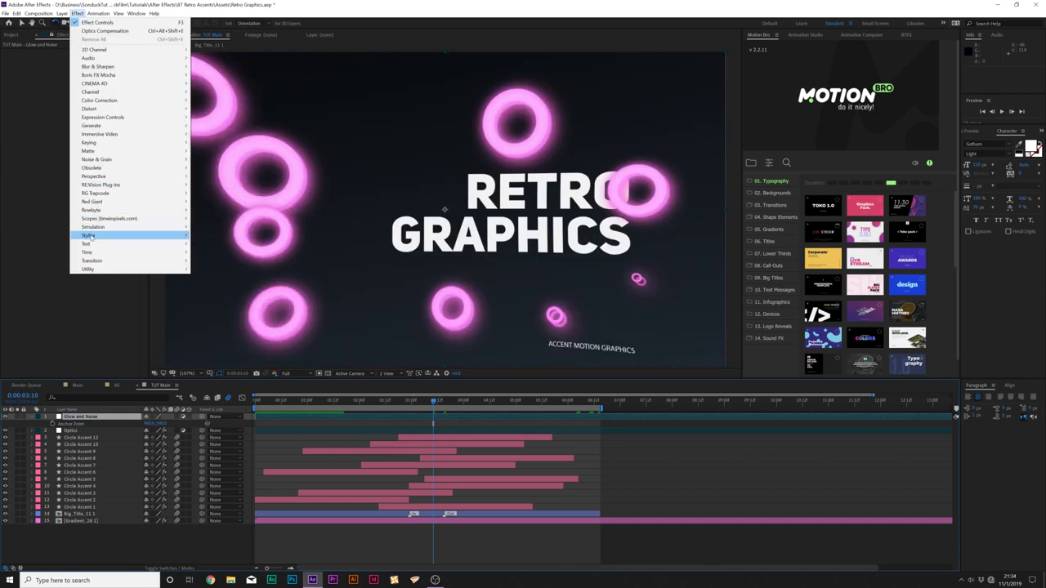
mouse_move(114, 236)
click(207, 370)
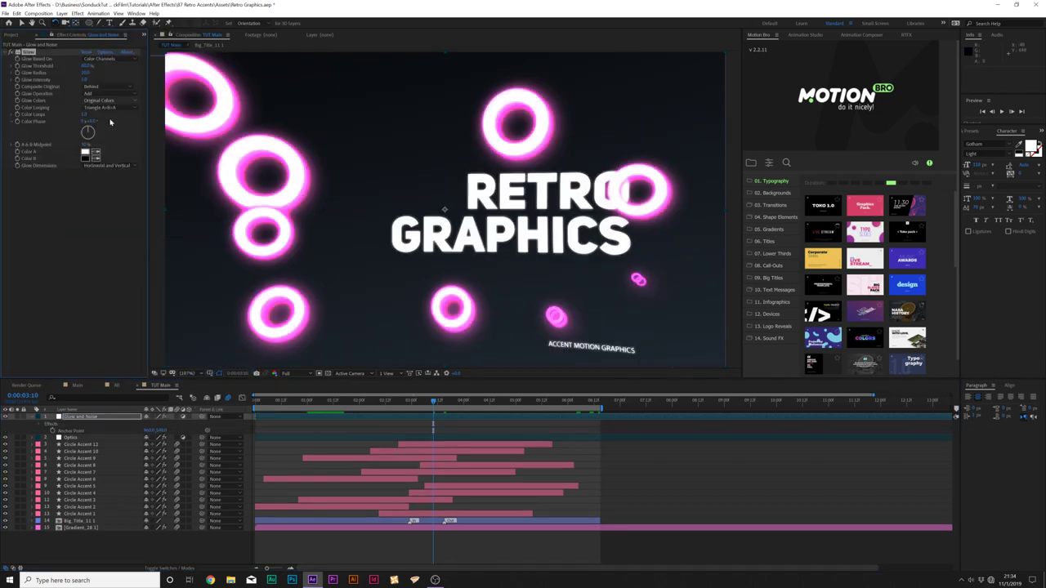
drag(100, 67, 133, 74)
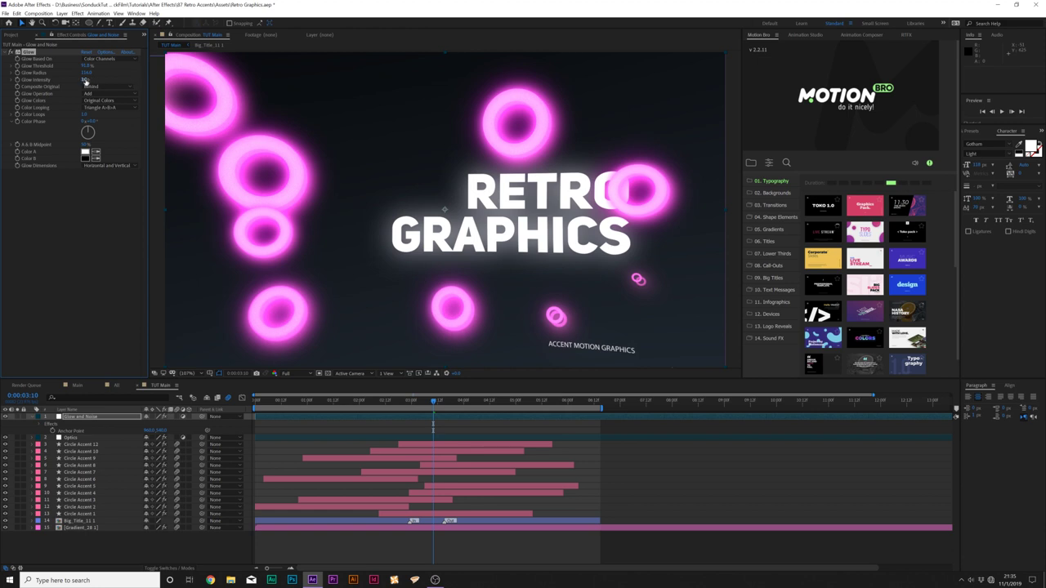
drag(75, 79, 62, 80)
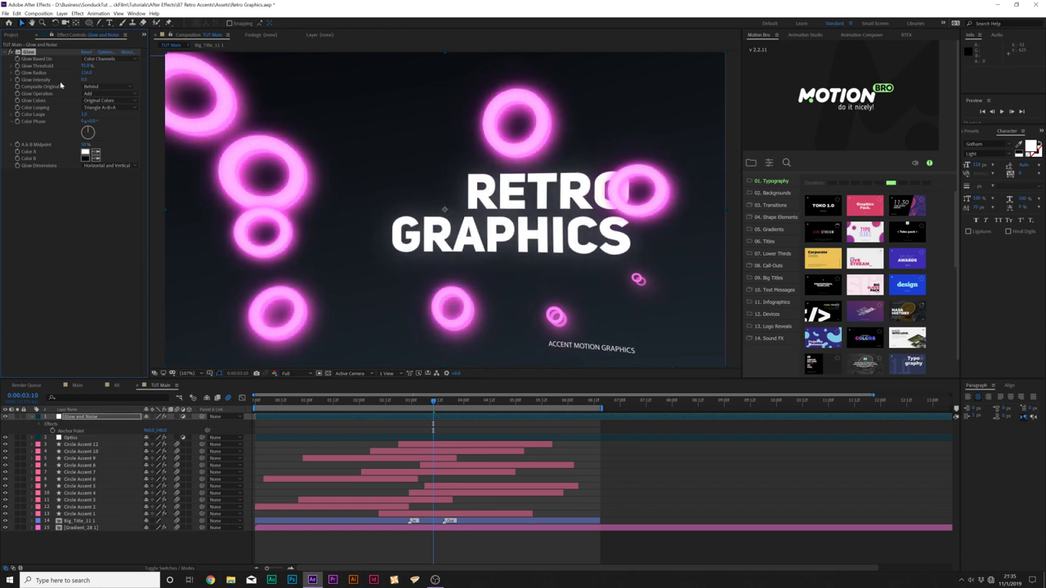
- Add the Noise effect to the Glow and Noise layer, set Amount of Noise to 11% and disable Use Color Noise
click(77, 13)
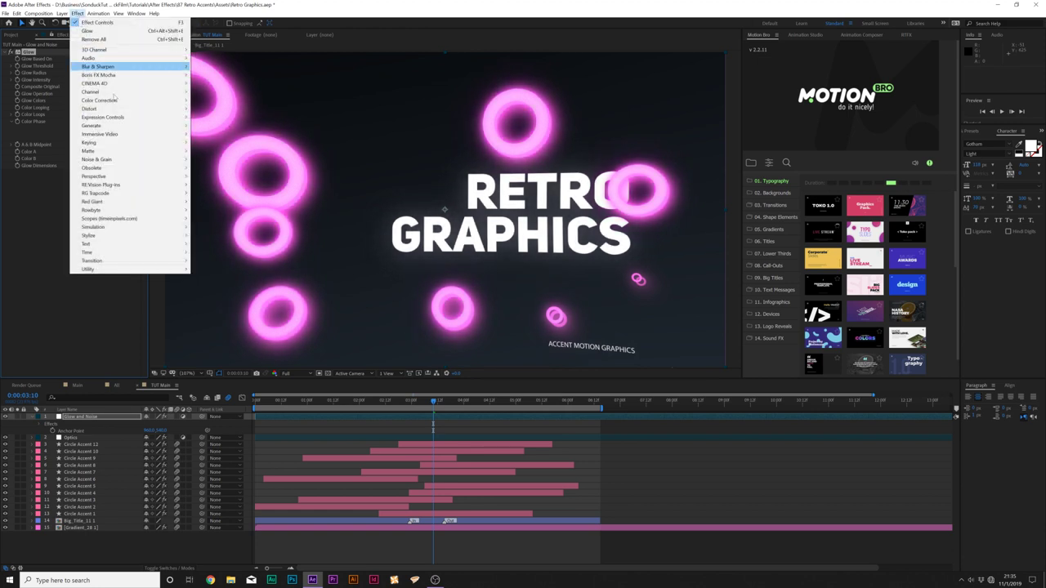
mouse_move(106, 160)
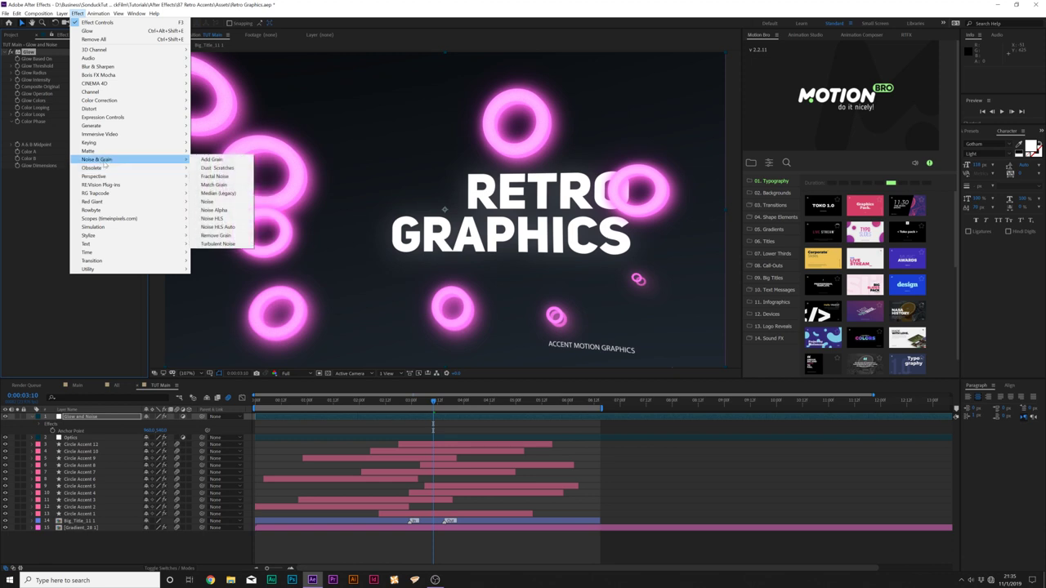
click(208, 201)
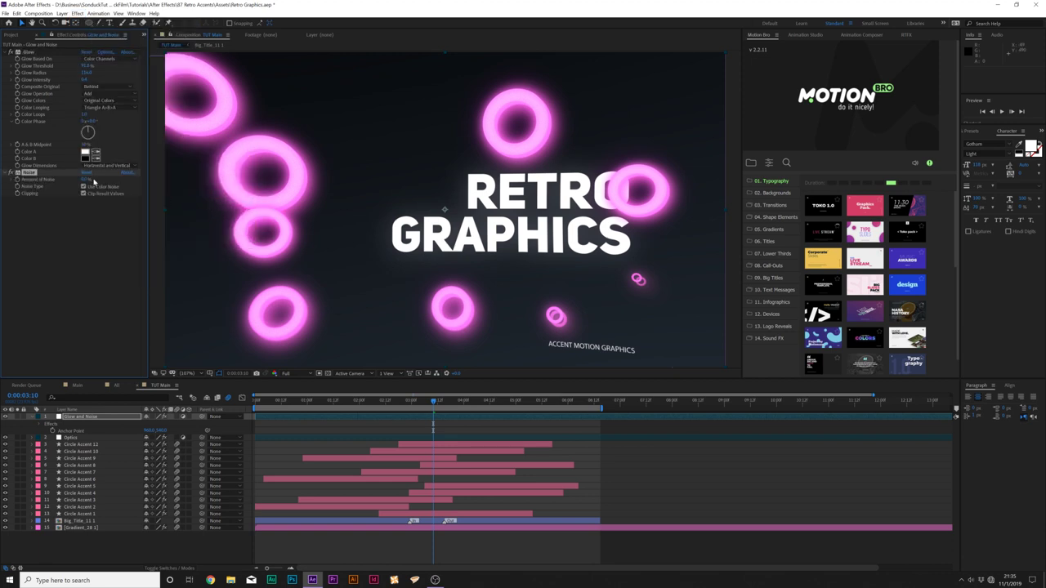
click(83, 179)
text(11)
click(79, 212)
click(83, 186)
- Copy the Glow effect from Circle Accent 7 onto the Big_Title layer
scroll(328, 236, down, 1)
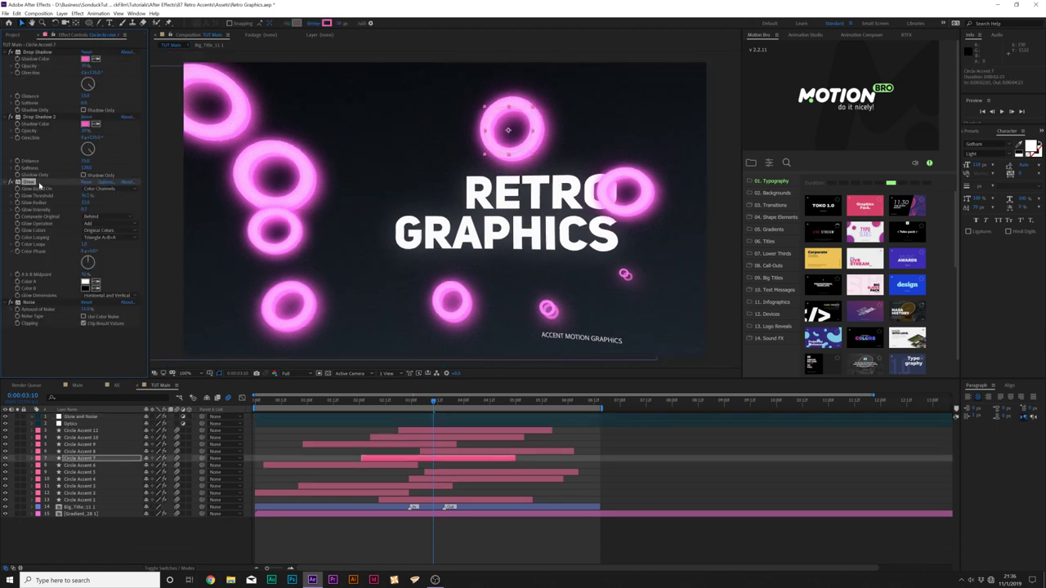
click(85, 508)
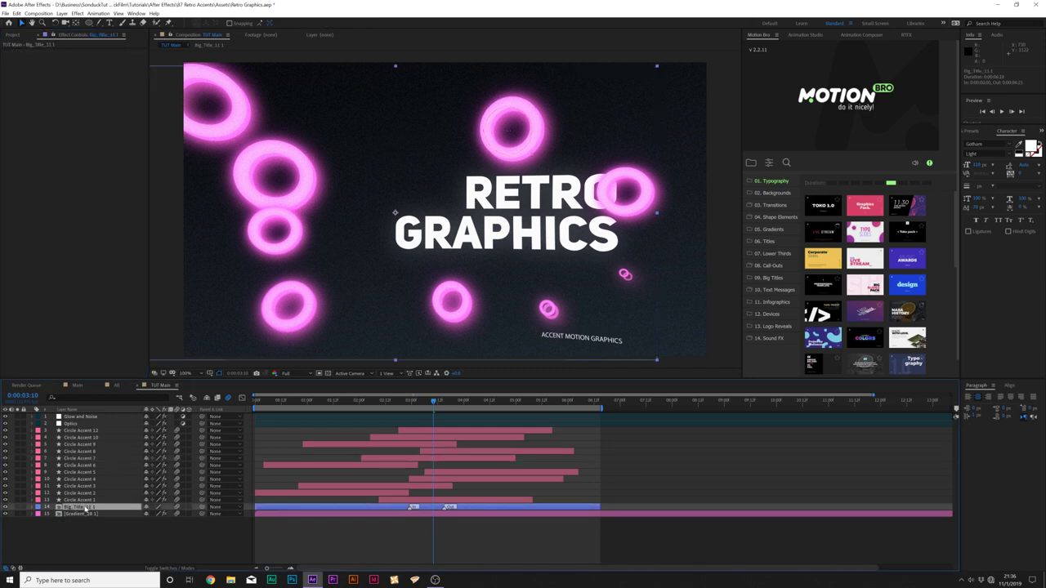
click(127, 532)
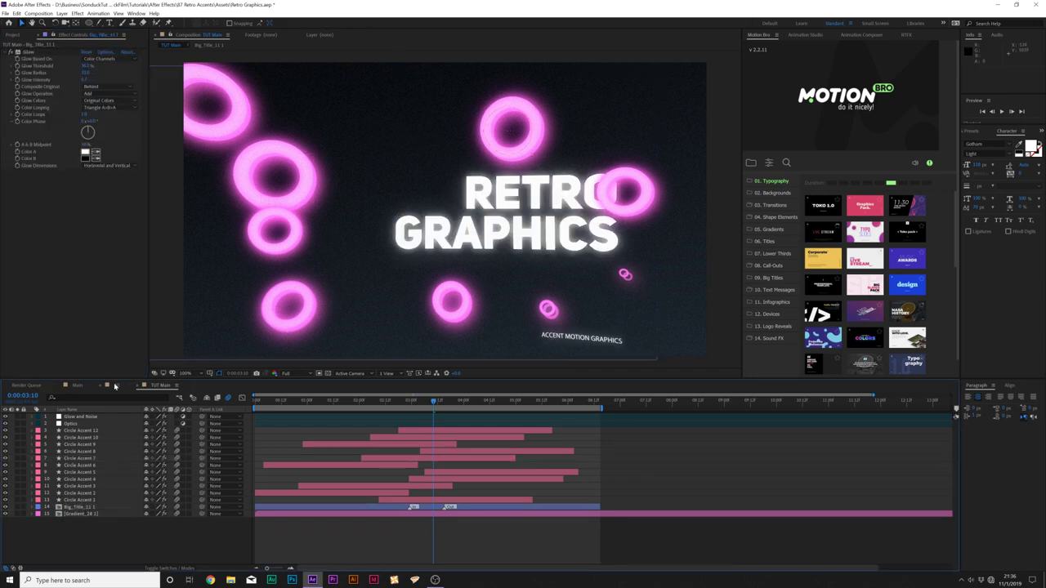
- Pre-compose all layers of the TUT Main composition into a new composition named All TUT
key(ctrl+a)
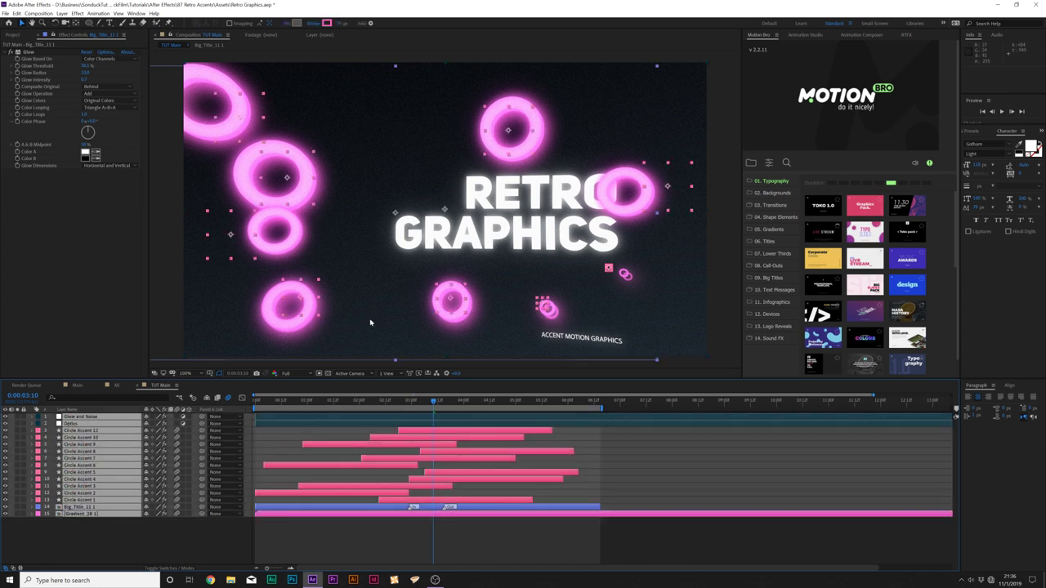
click(84, 548)
key(ctrl+a)
click(62, 15)
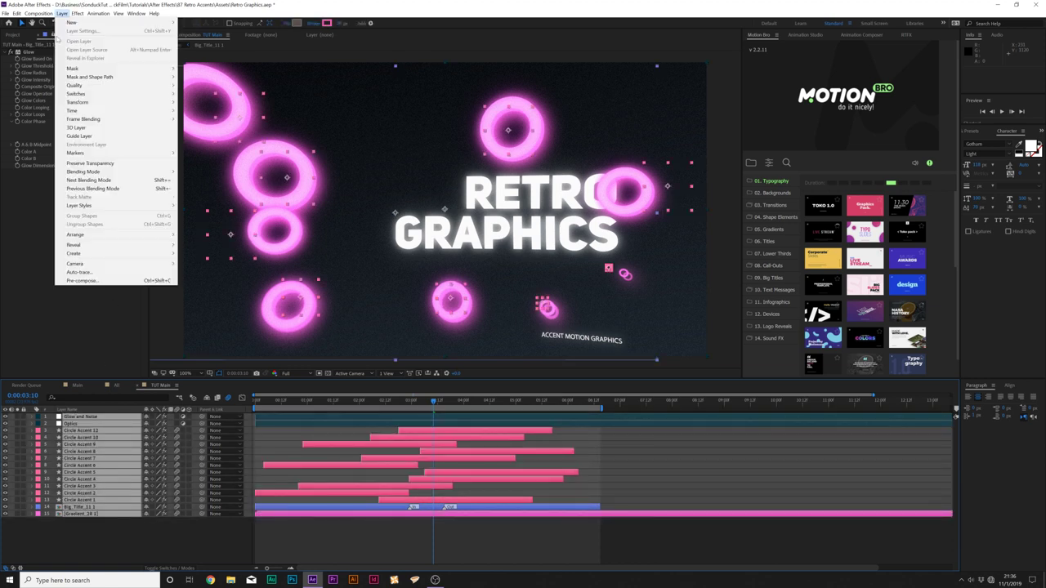
click(88, 281)
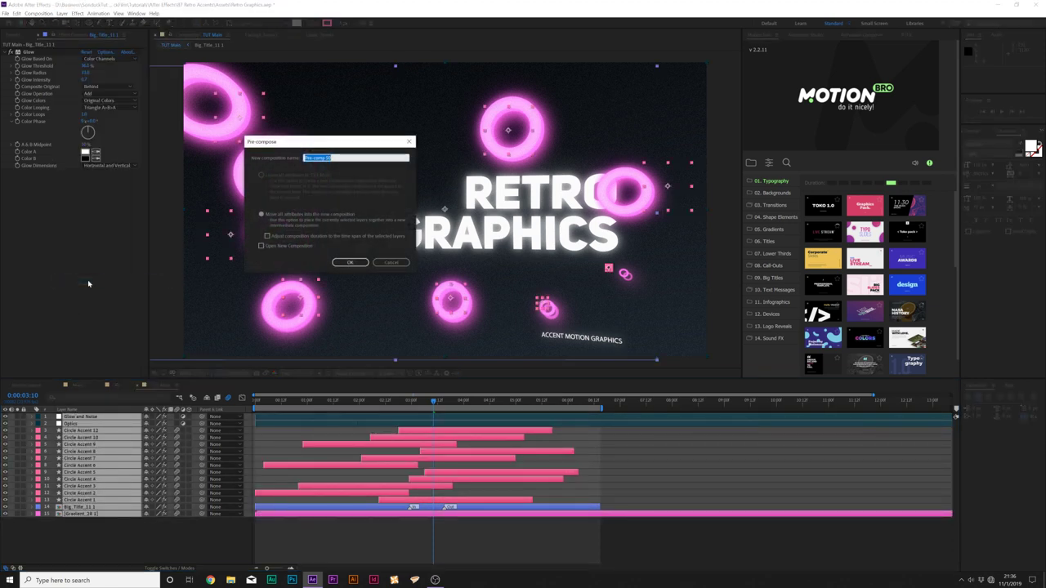
text(All TUT)
key(Return)
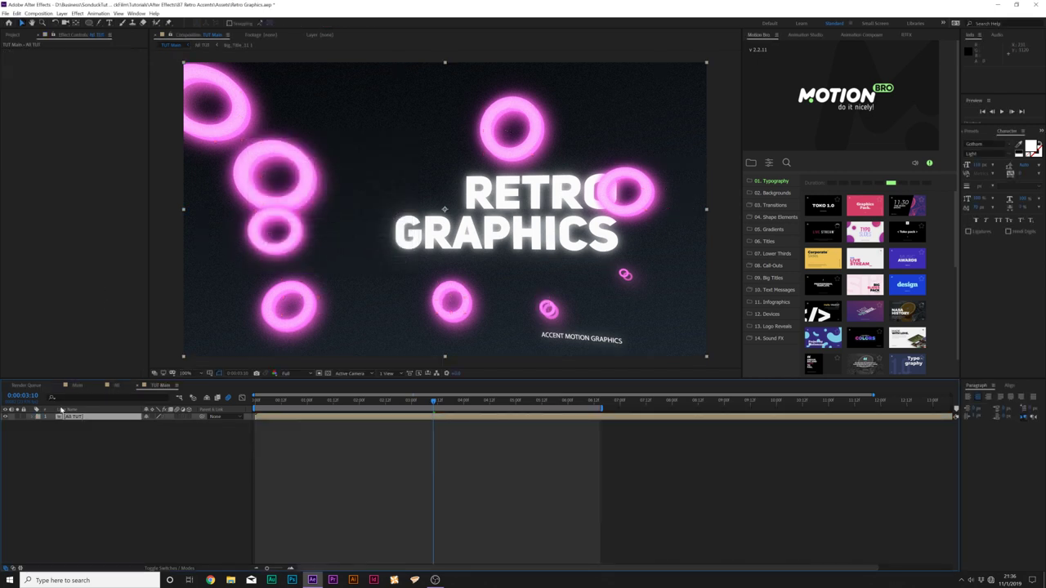
- Apply the Shift Channels effect to the All TUT layer and set Take Green From and Take Blue From to Full Off
click(77, 14)
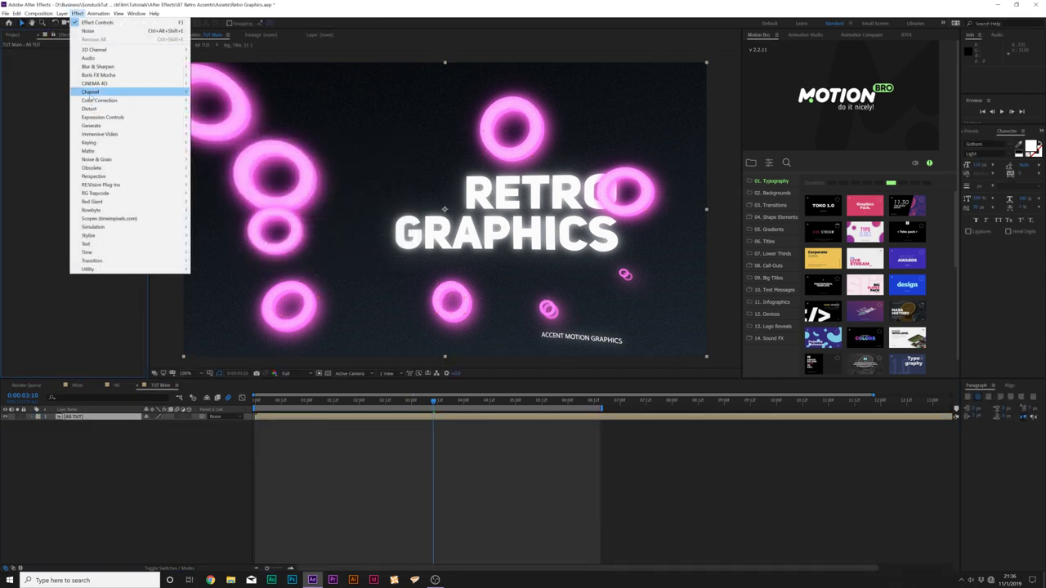
mouse_move(91, 96)
click(233, 188)
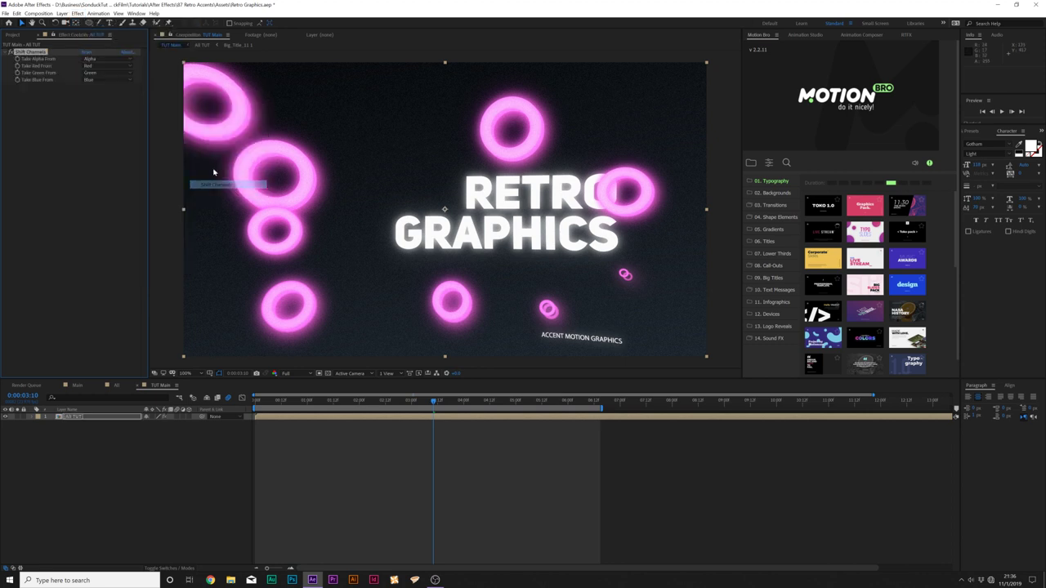
click(92, 73)
click(111, 155)
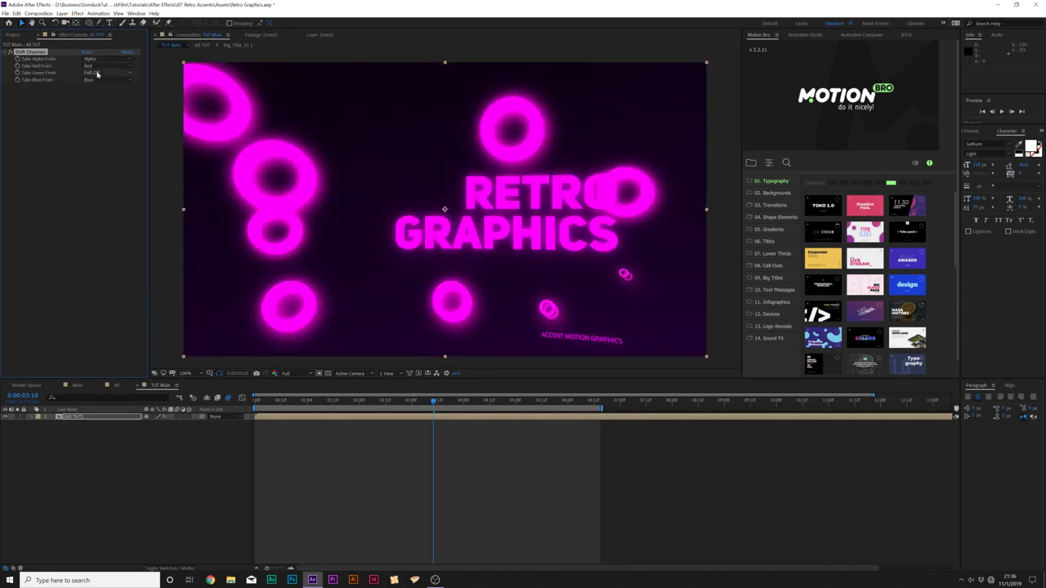
click(97, 78)
click(106, 163)
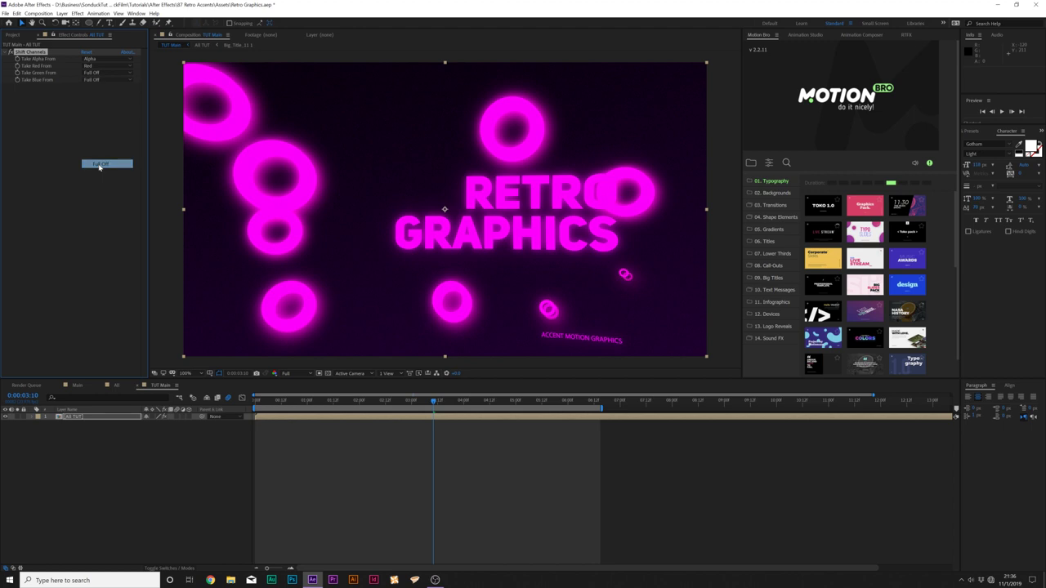
- Duplicate the All TUT layer and, on the copy, set Take Red From to Full Off and Take Green From to Green
key(ctrl+d)
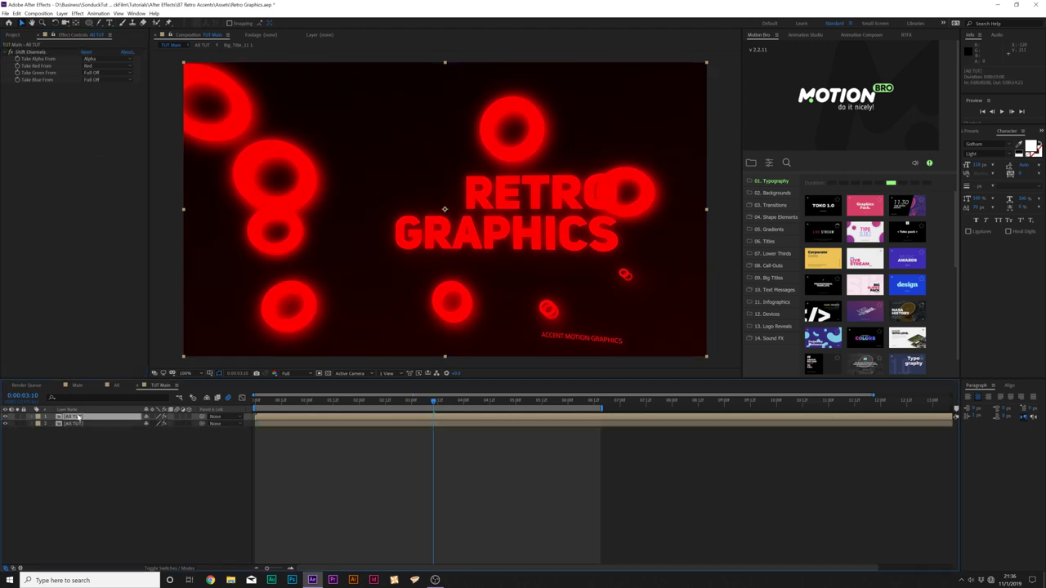
click(92, 73)
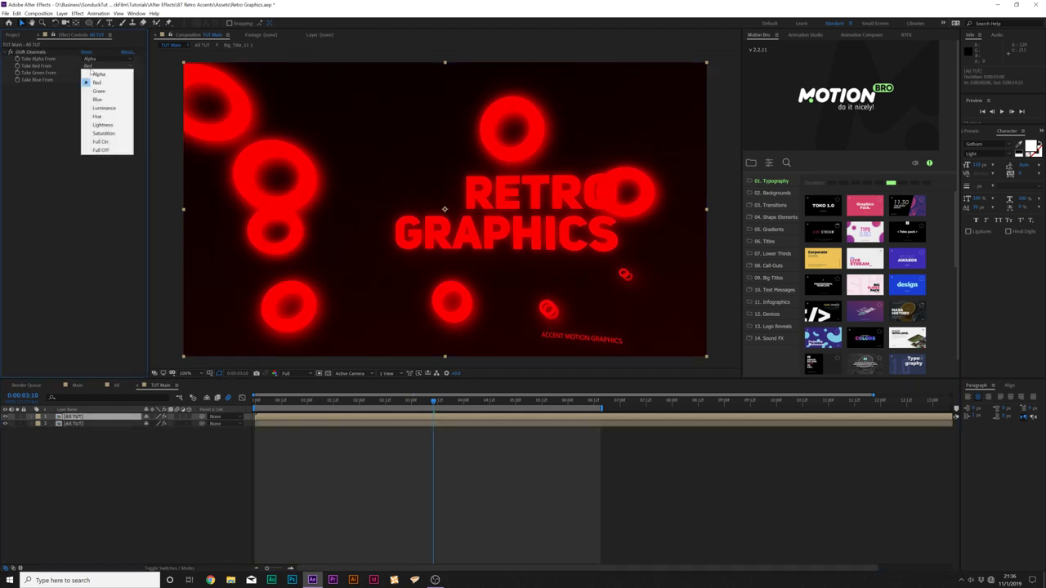
click(99, 154)
click(94, 74)
click(98, 98)
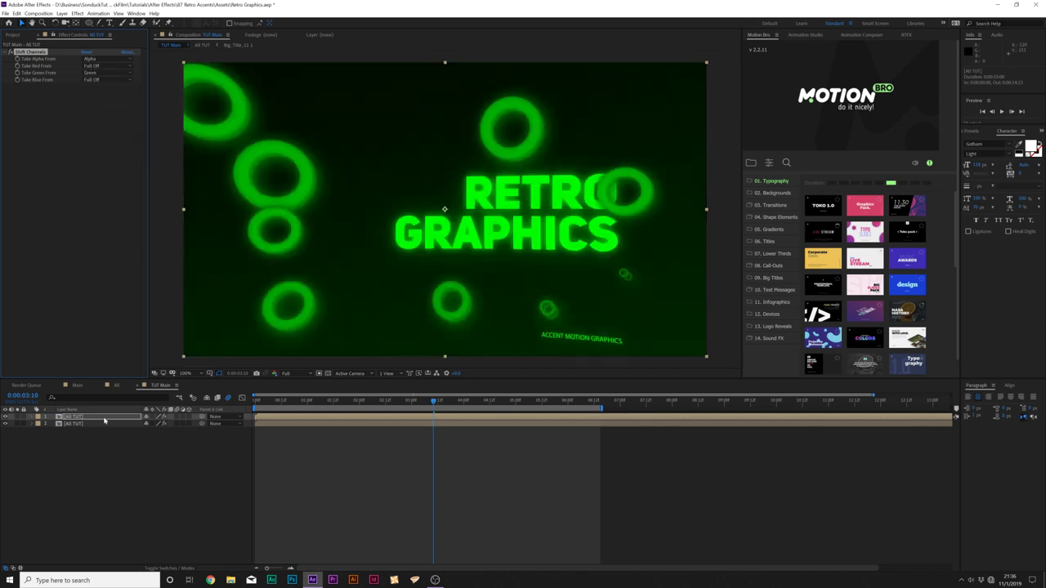
- Duplicate the green All TUT layer and, on the new copy, set Take Green From to Full Off and Take Blue From to Blue
click(77, 418)
key(ctrl+d)
click(106, 73)
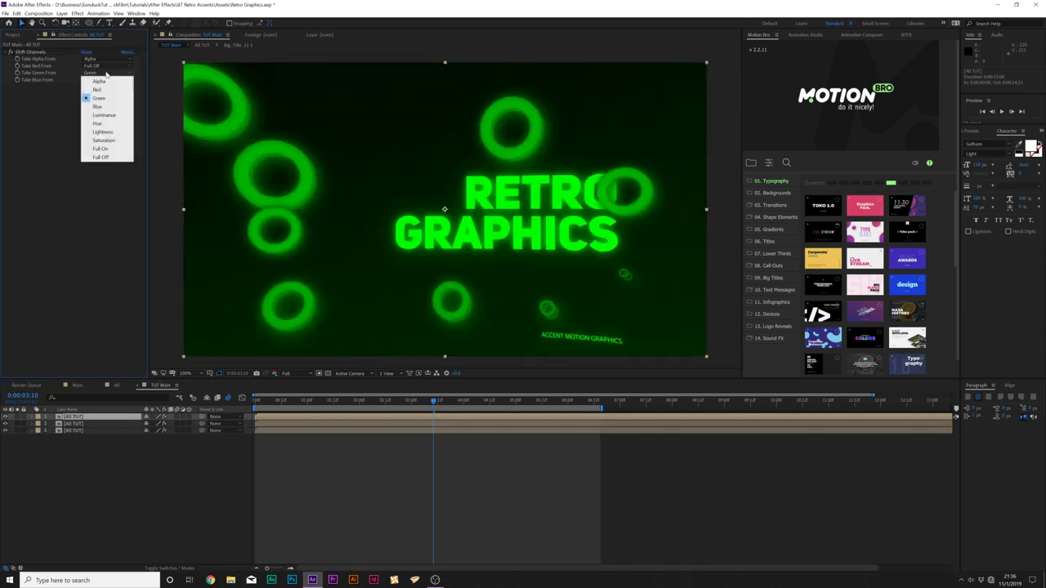
click(99, 156)
click(106, 79)
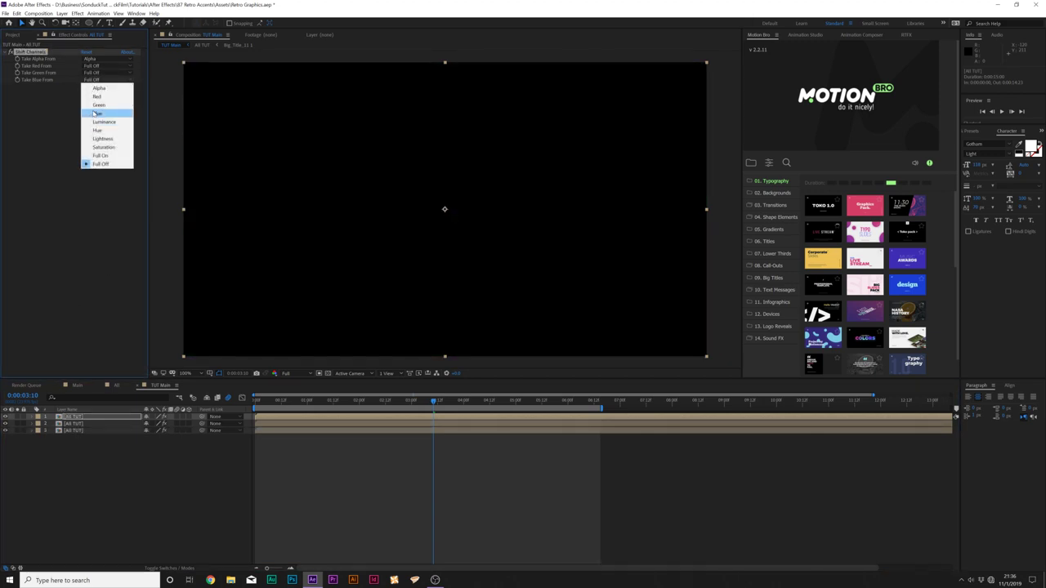
click(102, 113)
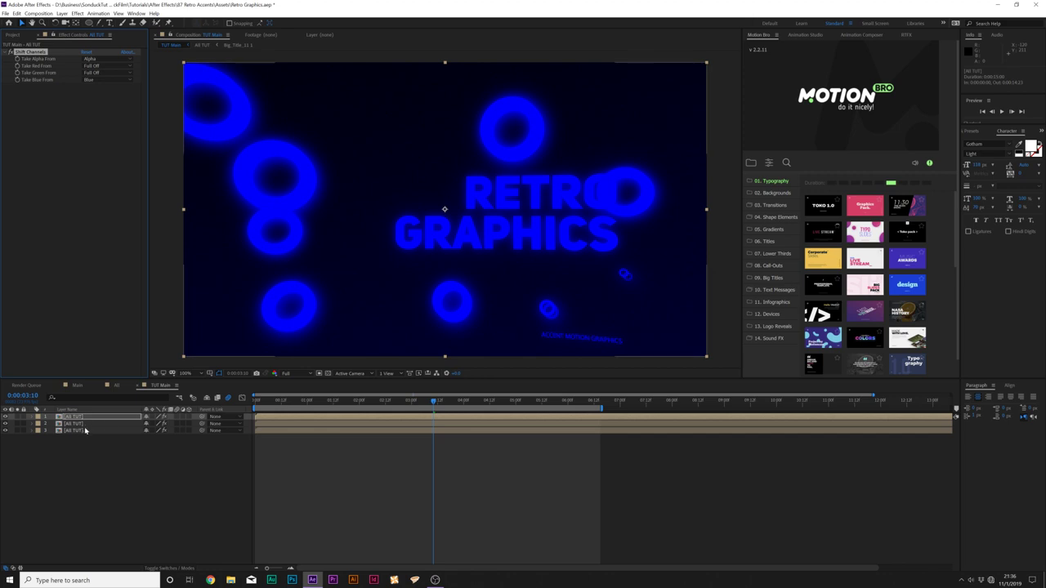
- Set the blending mode of the blue and green All TUT layers to Screen
key(F4)
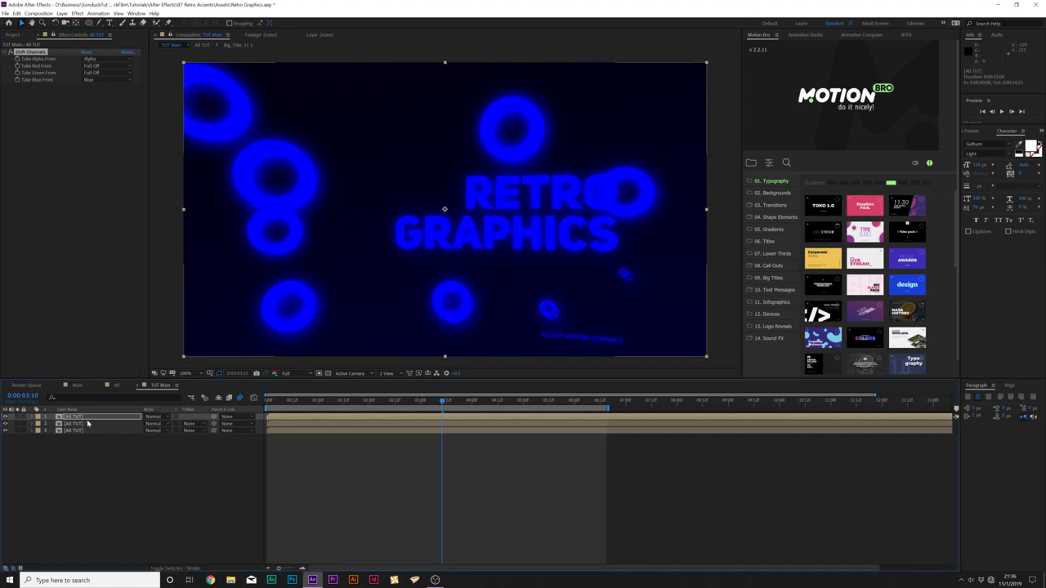
shift+click(72, 423)
click(159, 418)
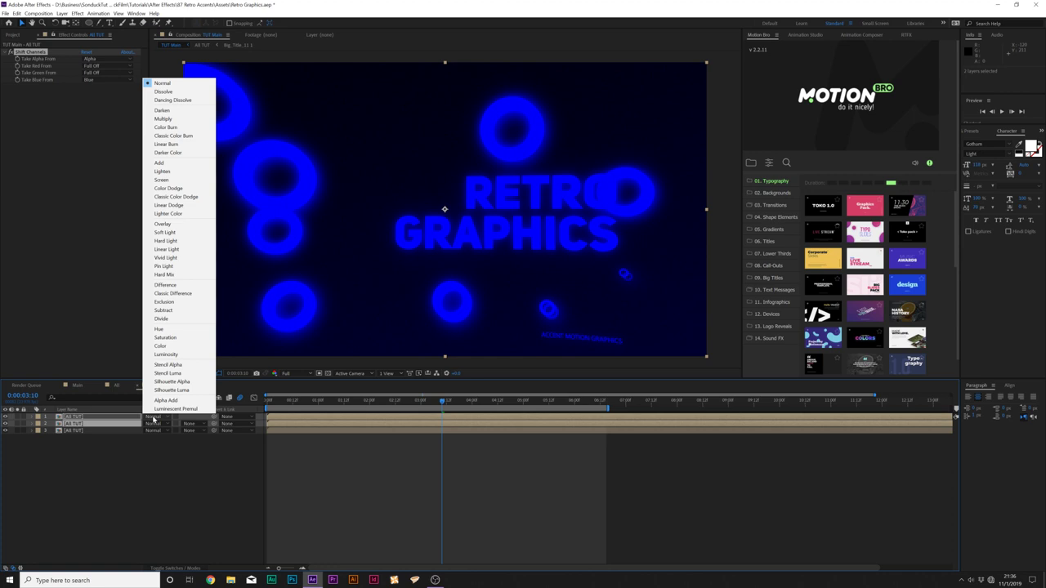
click(181, 181)
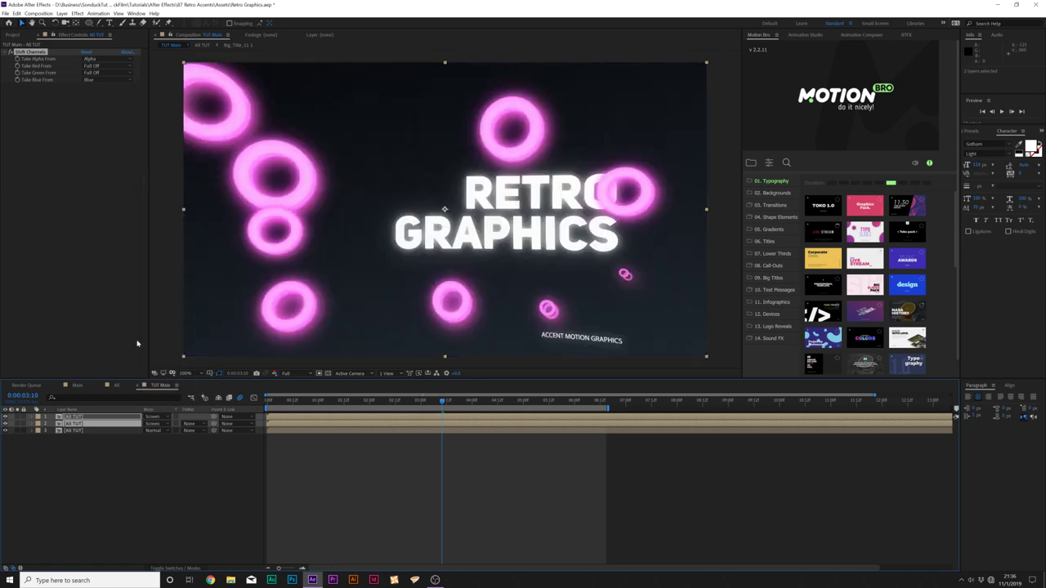
- Shift the green All TUT layer's horizontal Position slightly to the right
click(81, 431)
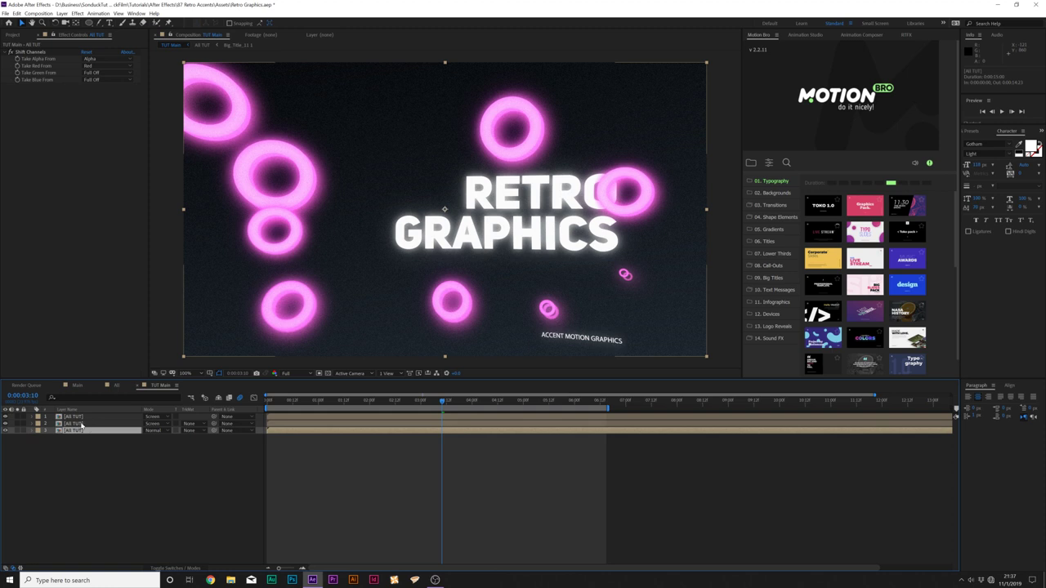
click(82, 424)
key(p)
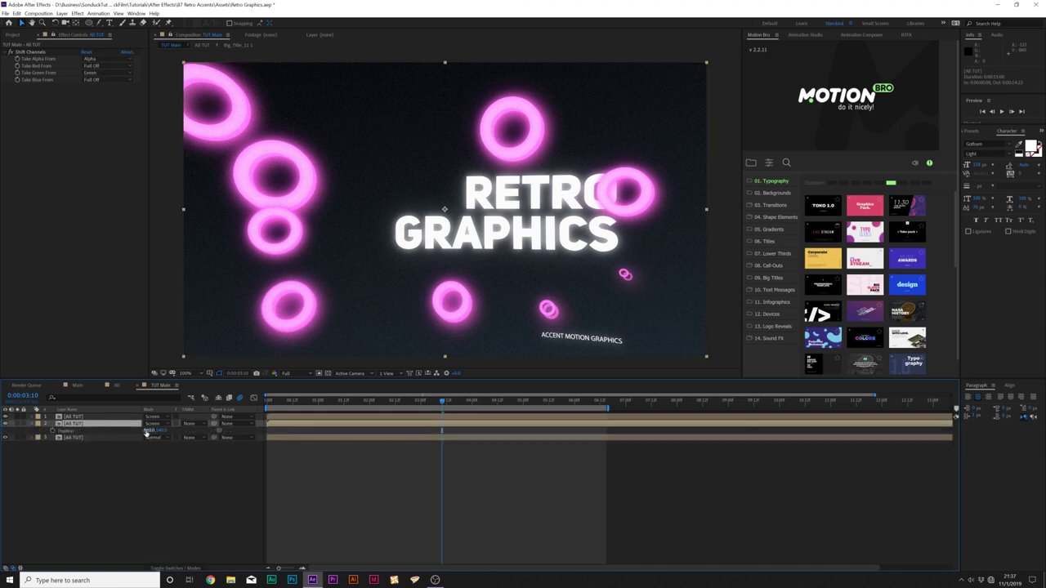
drag(149, 430, 151, 431)
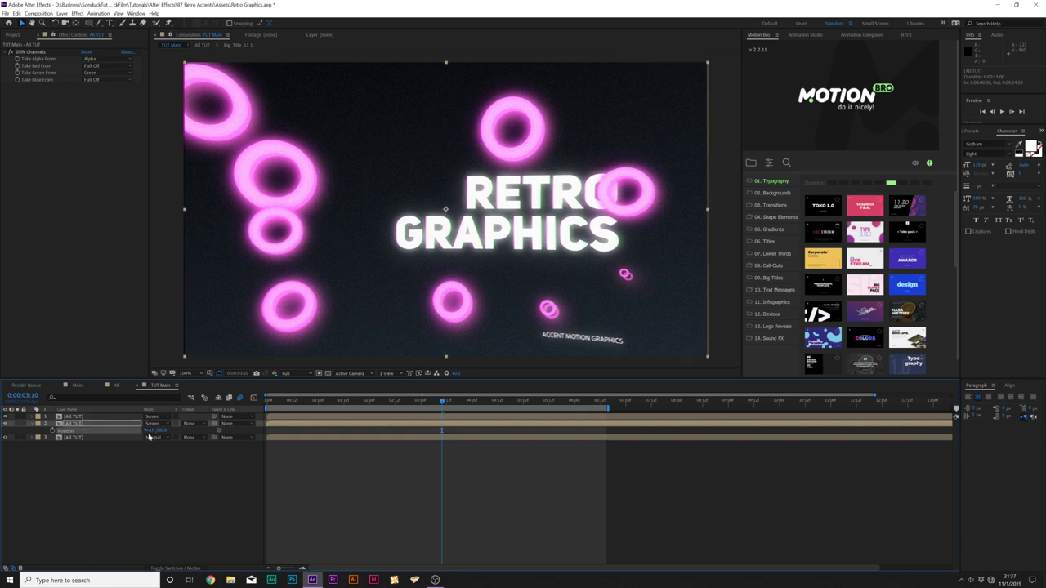
- Offset the red All TUT layer's Position slightly to the right and upward to separate the color channels
click(98, 437)
key(p)
drag(151, 445, 160, 446)
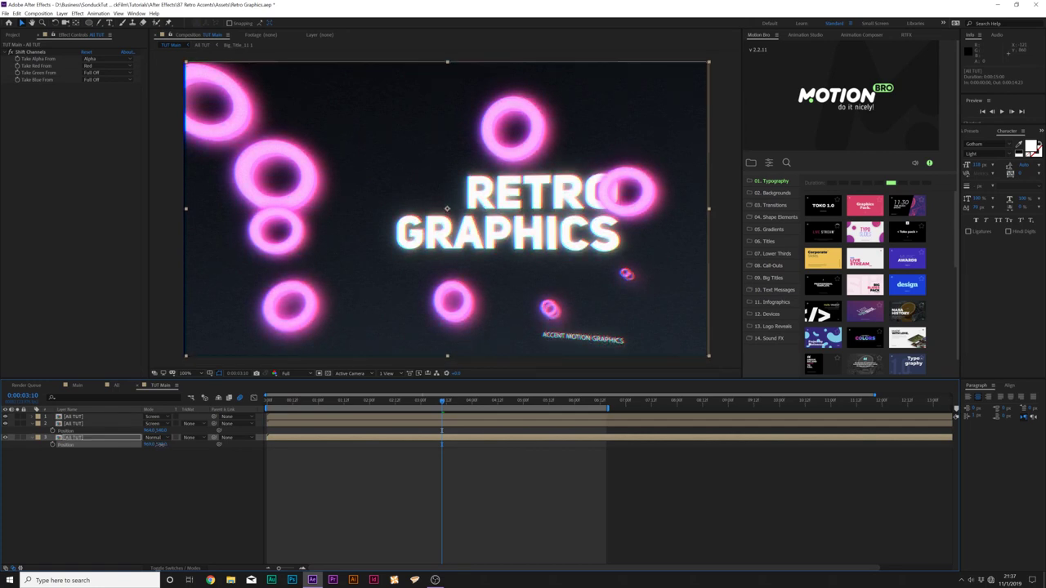
- Shift the blue All TUT layer's Position slightly to the left and fine-tune the red All TUT layer's Position
click(98, 417)
key(p)
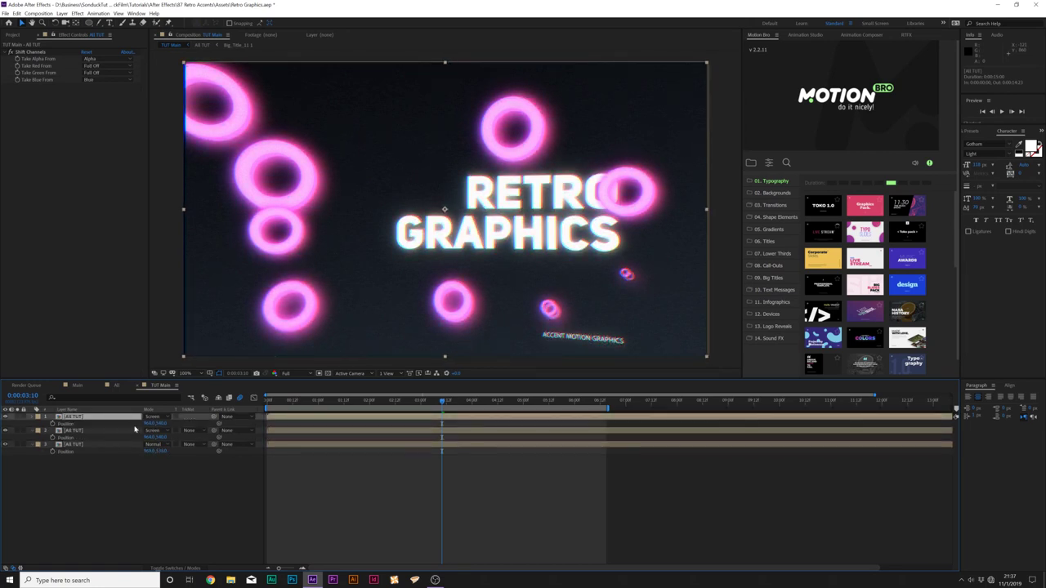
drag(148, 423, 148, 423)
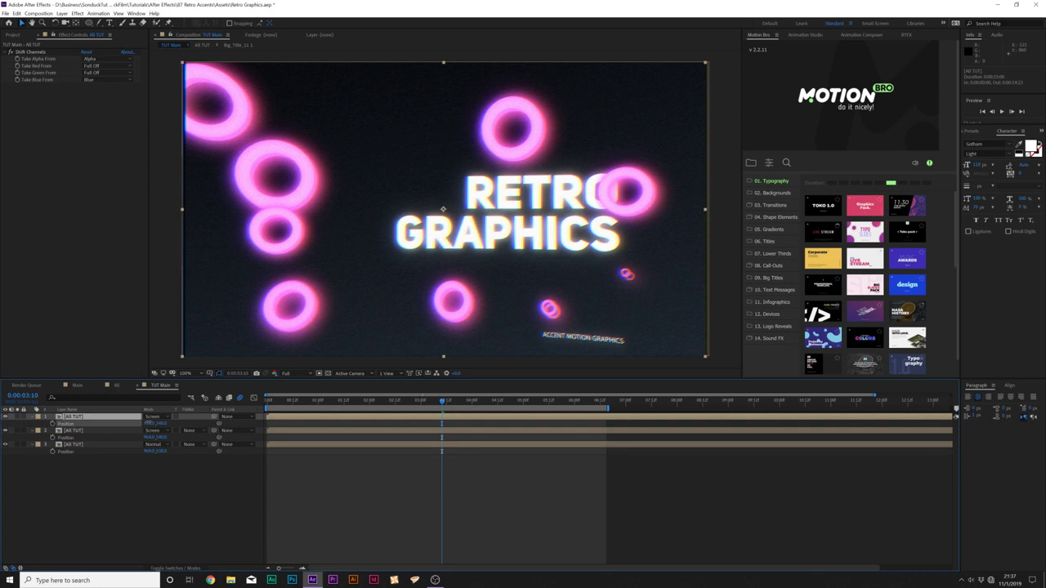
drag(149, 451, 152, 451)
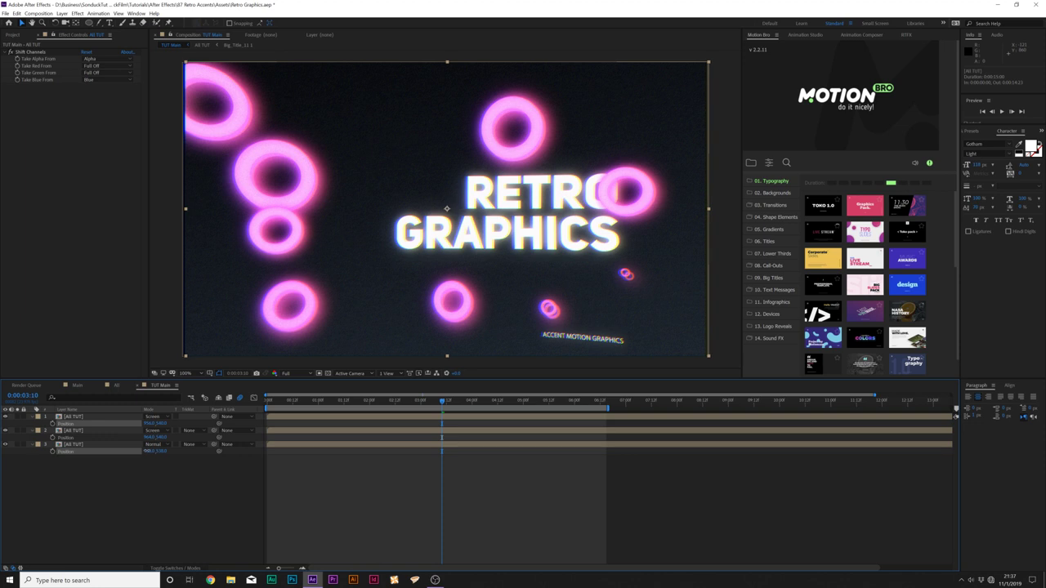
click(147, 497)
- Scale all three All TUT layers up slightly together so the offset edges extend beyond the frame
drag(393, 405, 445, 415)
drag(93, 506, 105, 413)
key(s)
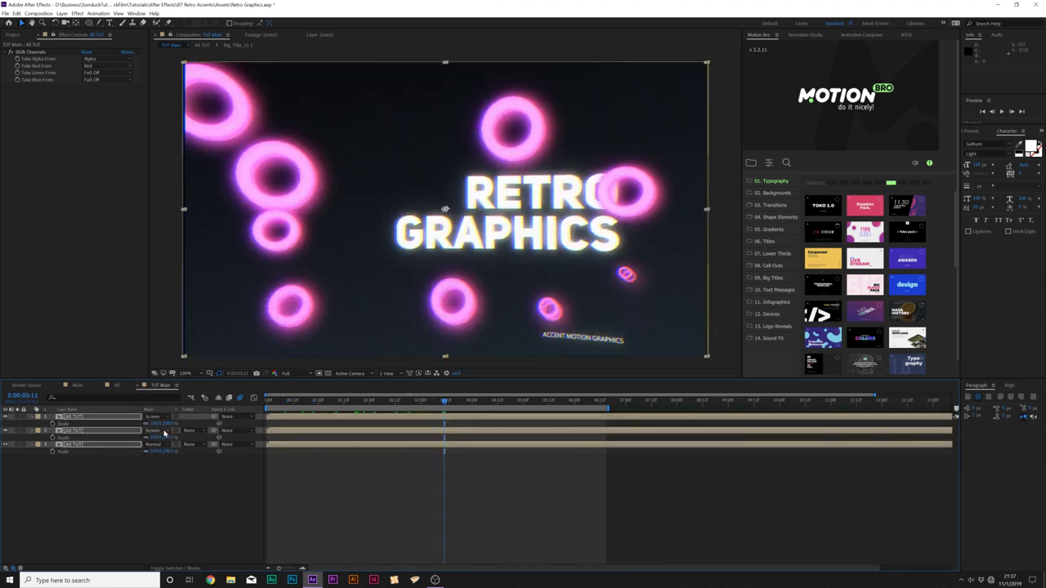
drag(157, 423, 159, 423)
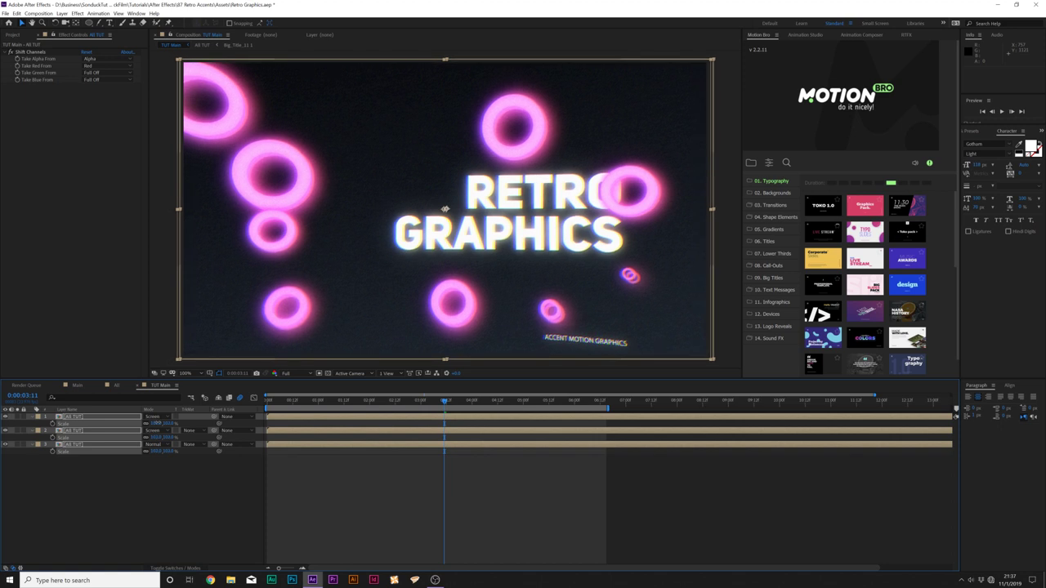
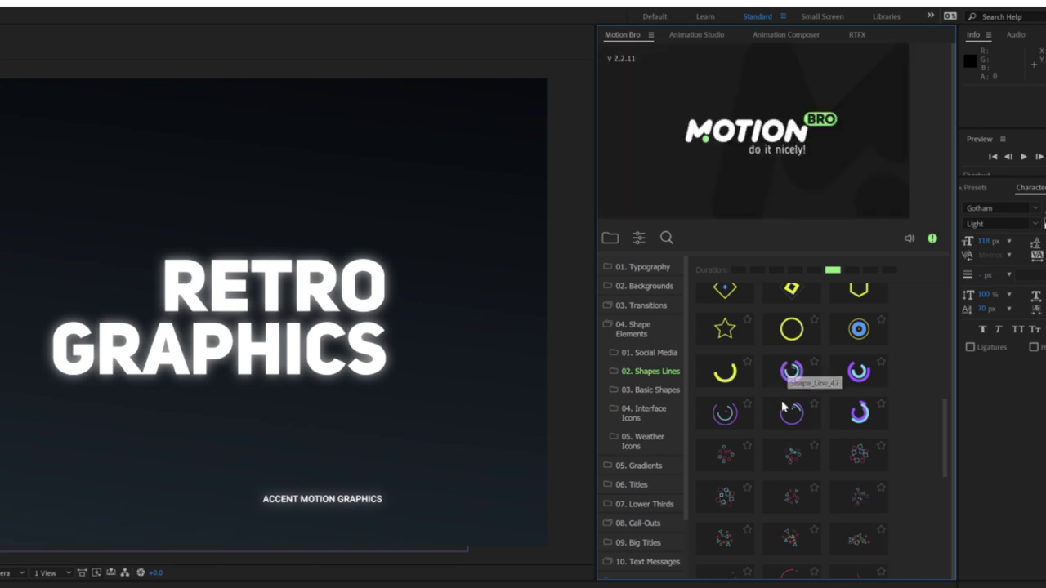
- Browse the Motion Bro Shapes Lines presets and apply a burst line element to the All TUT composition
scroll(791, 442, down, 5)
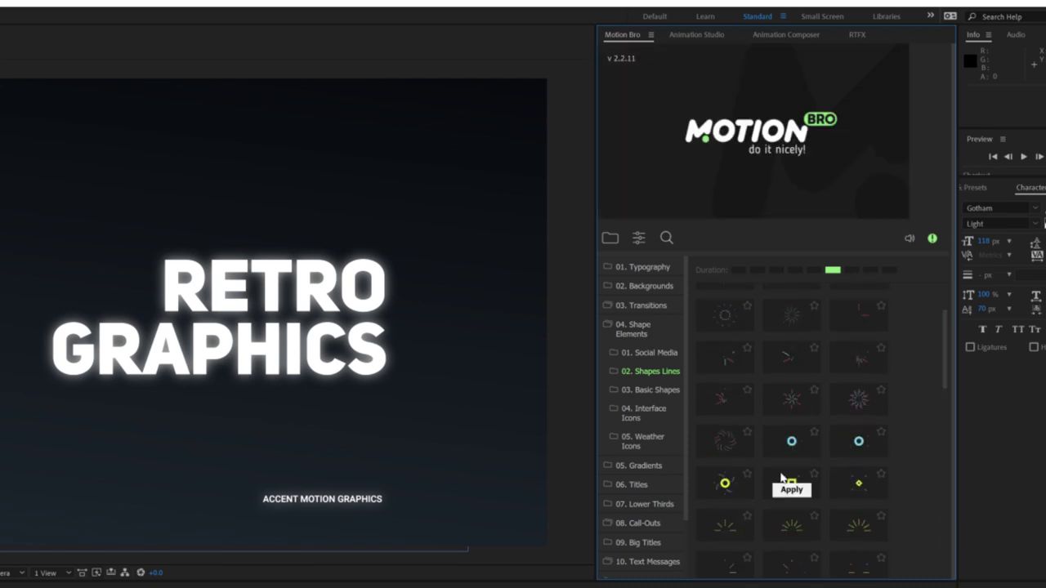
mouse_move(784, 405)
scroll(785, 389, down, 3)
click(792, 390)
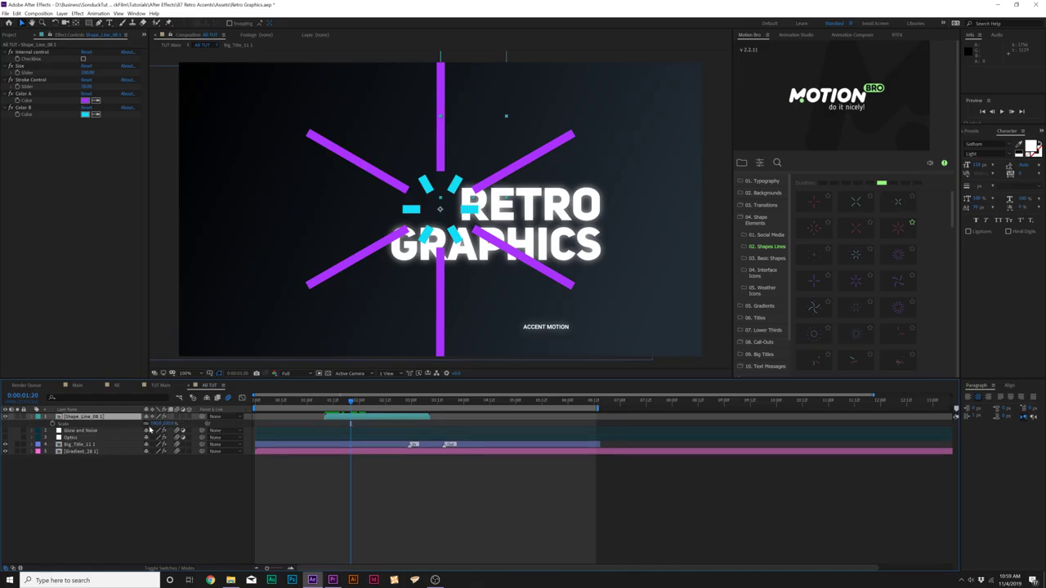
- Scale the line burst down, move it to the upper-left area of the frame, and preview its animation
drag(155, 424, 136, 424)
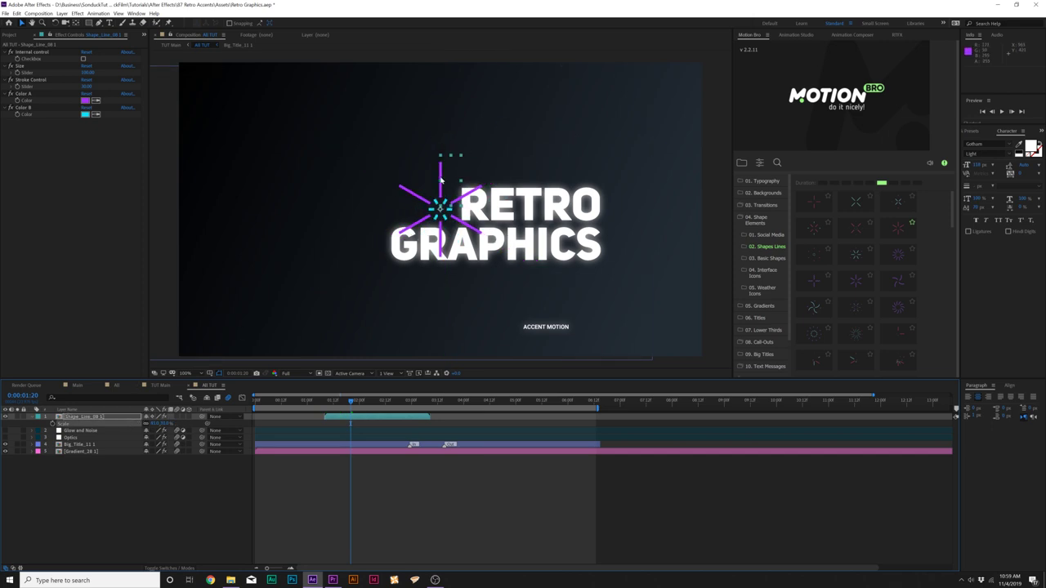
drag(442, 180, 294, 127)
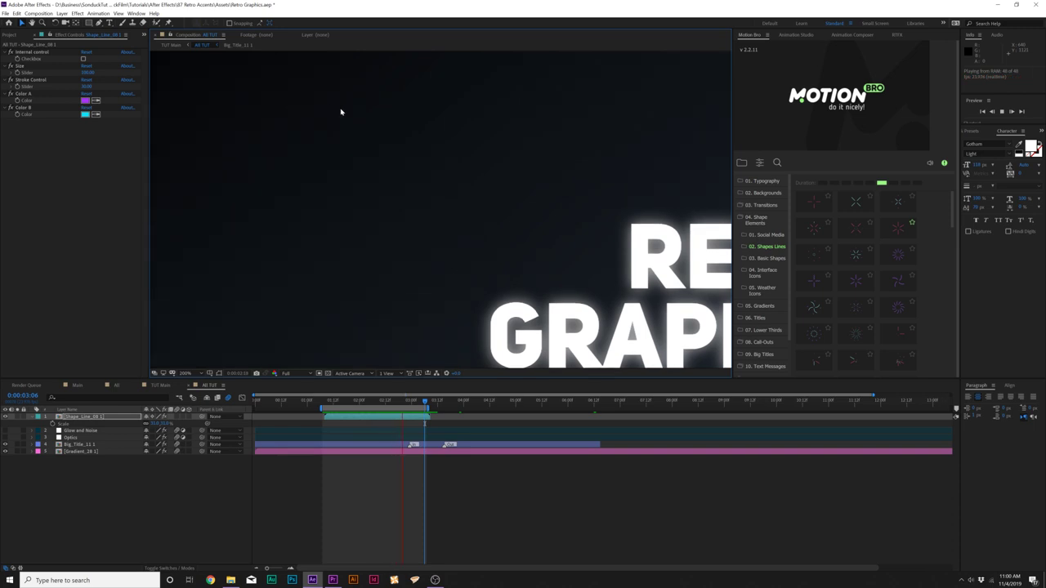
key(space)
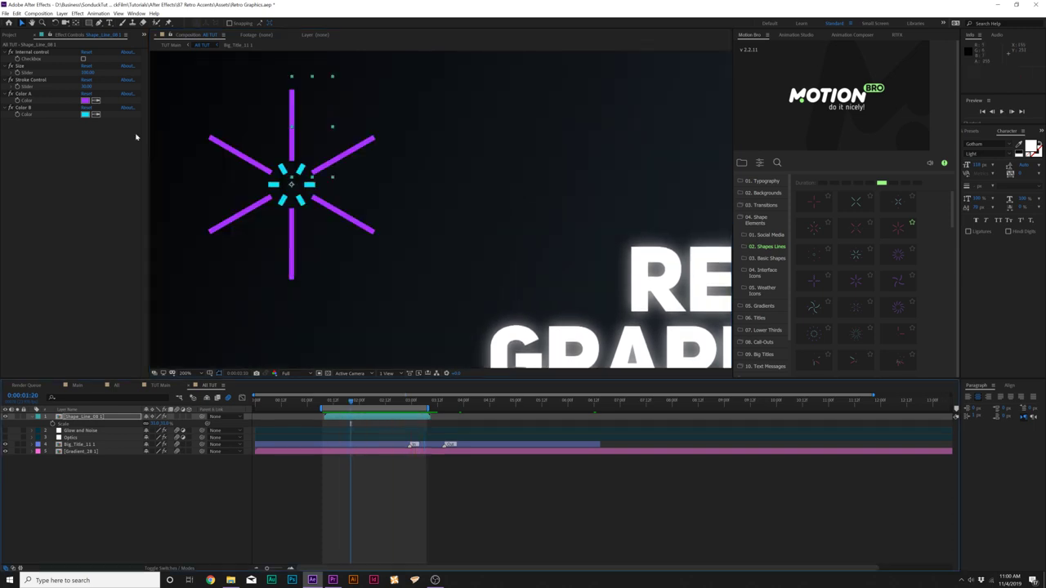
- Thin the burst's lines with Stroke Control and change its Color A from purple to yellow
drag(86, 86, 78, 85)
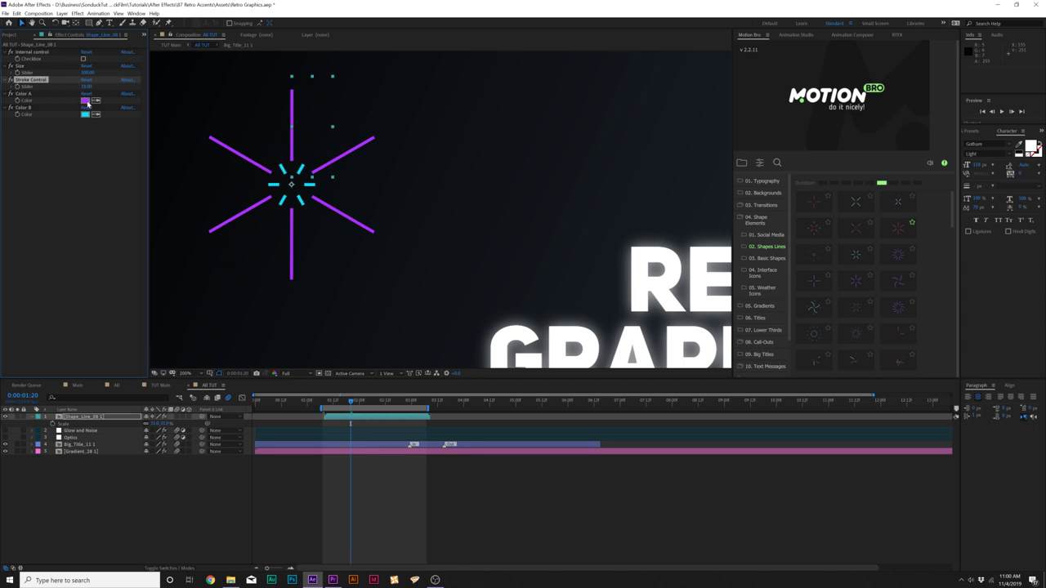
click(85, 100)
click(638, 317)
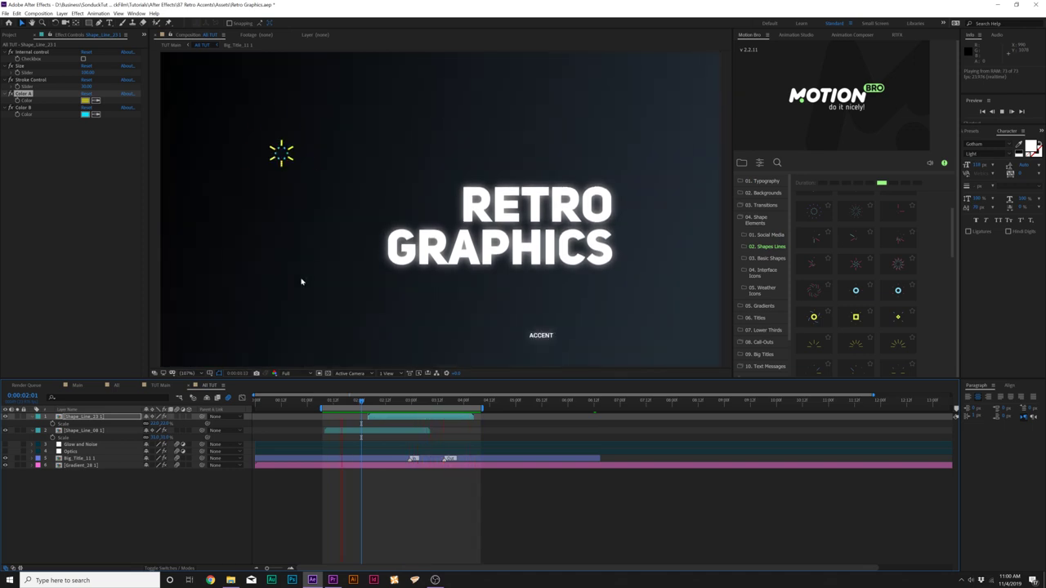
- Preview the two burst accents beside the title and look through the Motion Bro shape presets
key(space)
drag(379, 405, 348, 409)
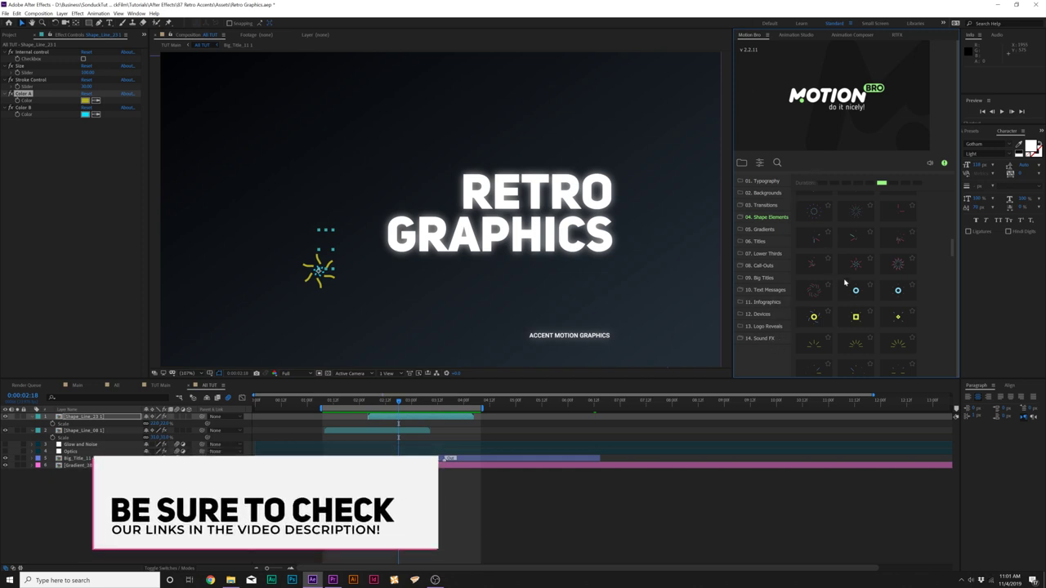
scroll(846, 280, up, 5)
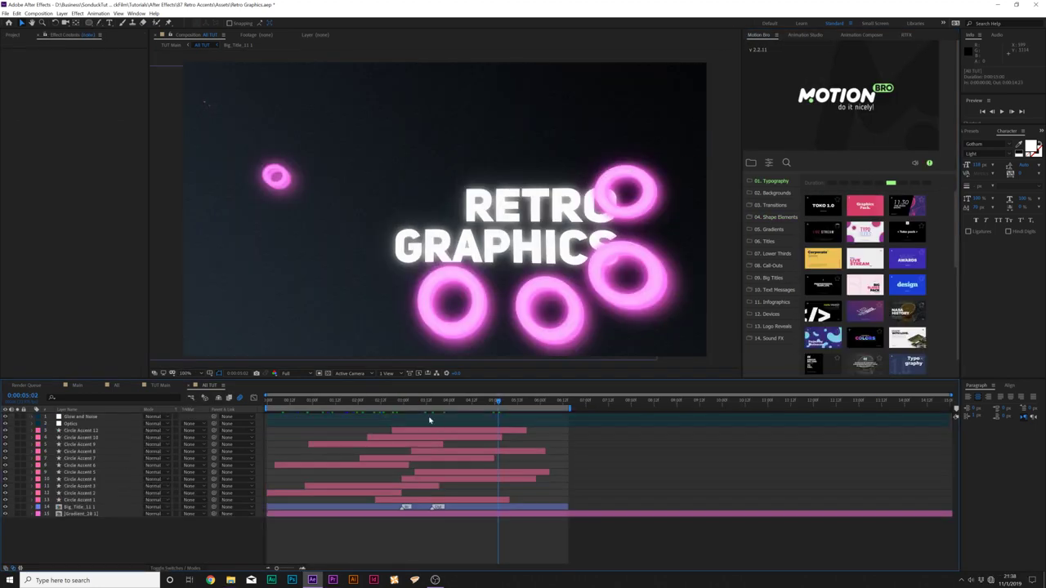
- Hide all Circle Accent layers and draw a pink-stroked polygon to the upper left of the title with the Polygon tool
click(402, 400)
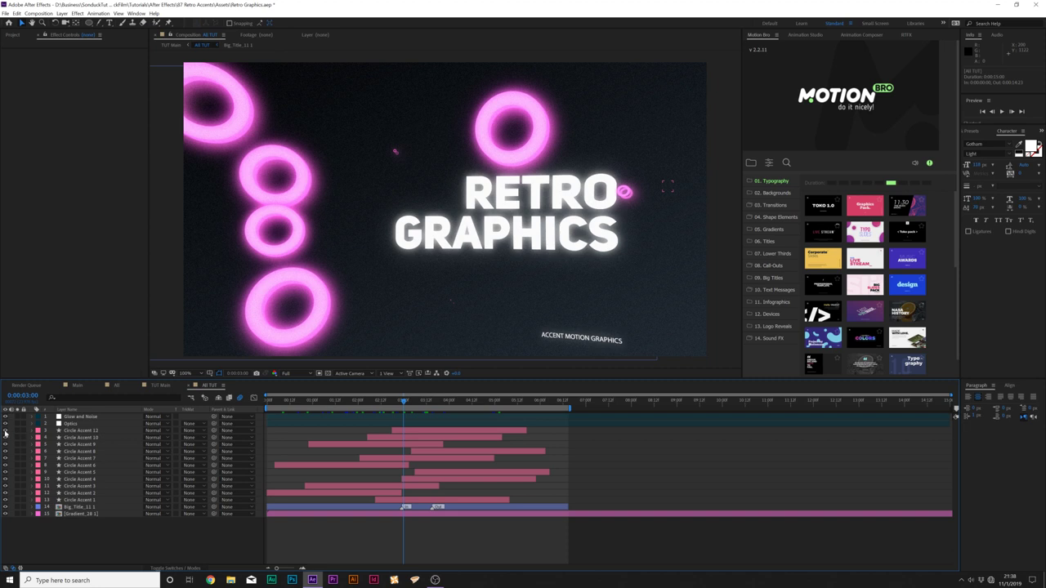
click(6, 500)
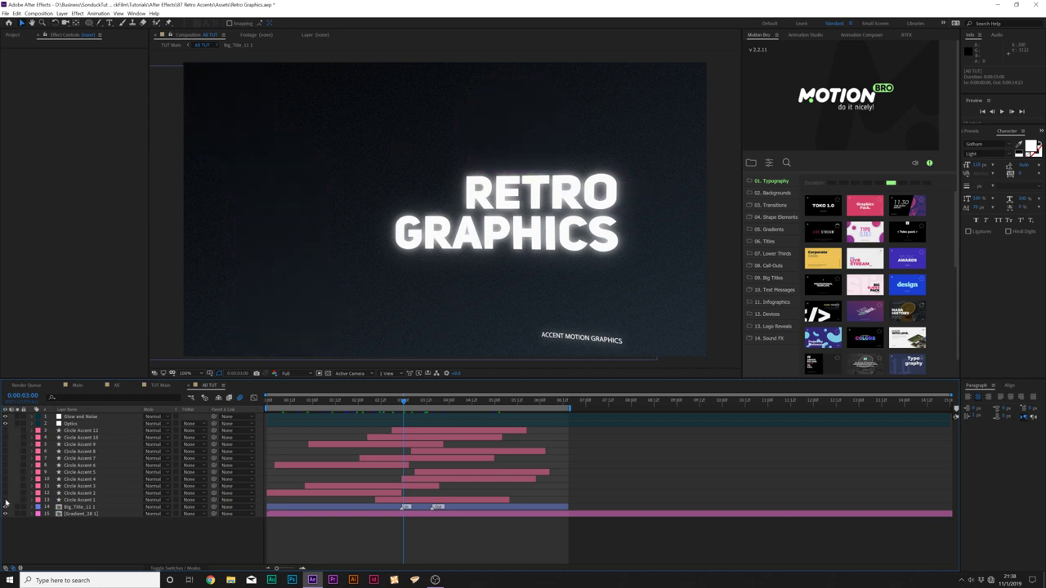
click(91, 26)
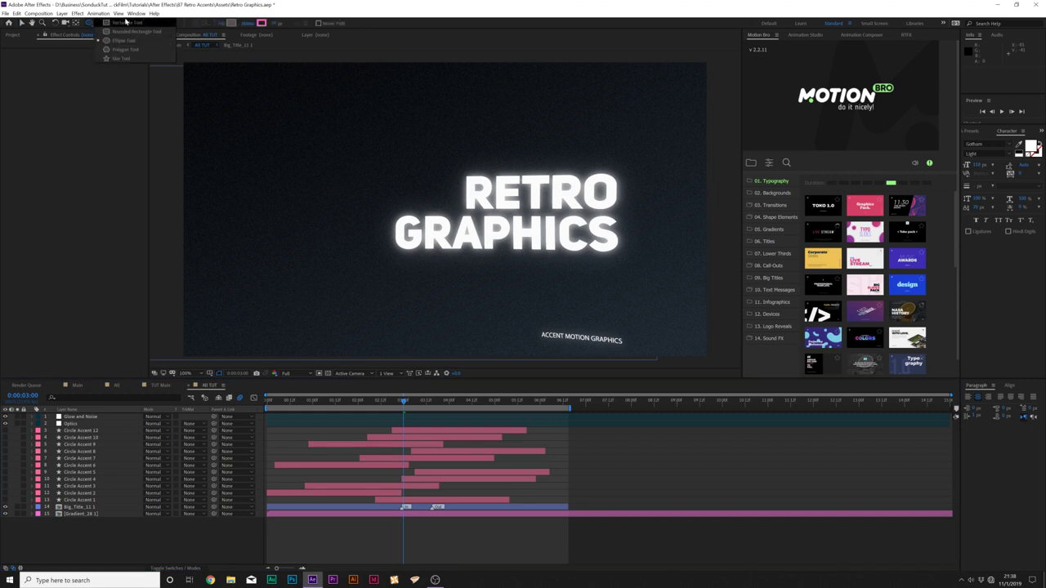
click(120, 41)
drag(282, 169, 283, 145)
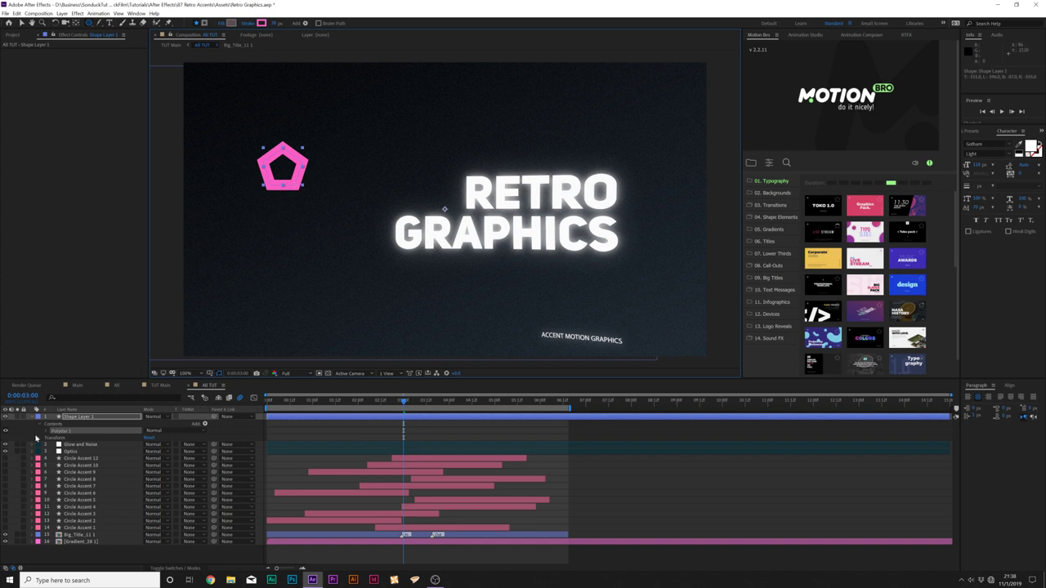
- Set the polygon's Points to 6 and reduce its stroke width to form a thinner hexagon outline
click(45, 433)
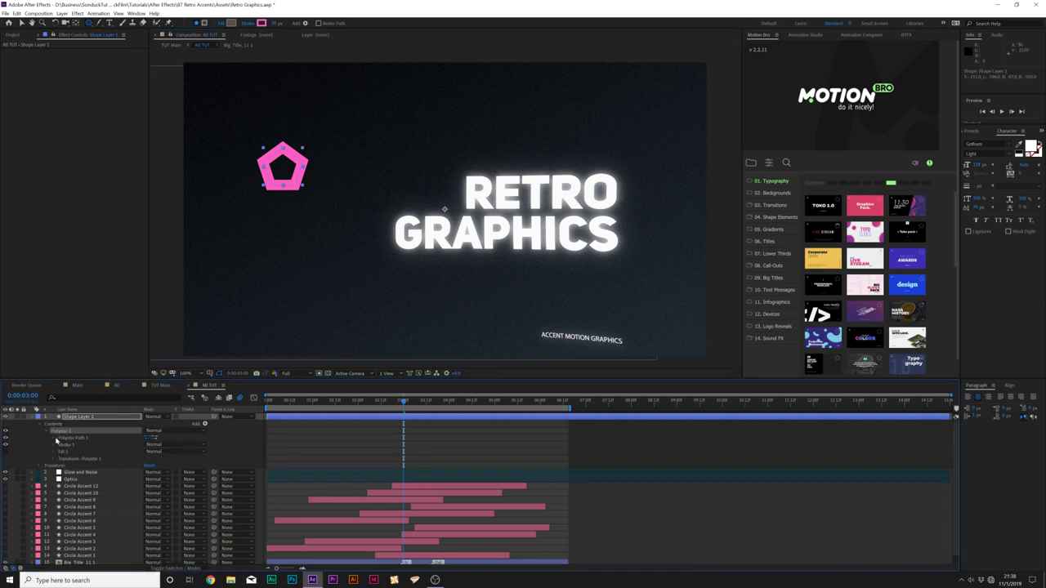
click(54, 440)
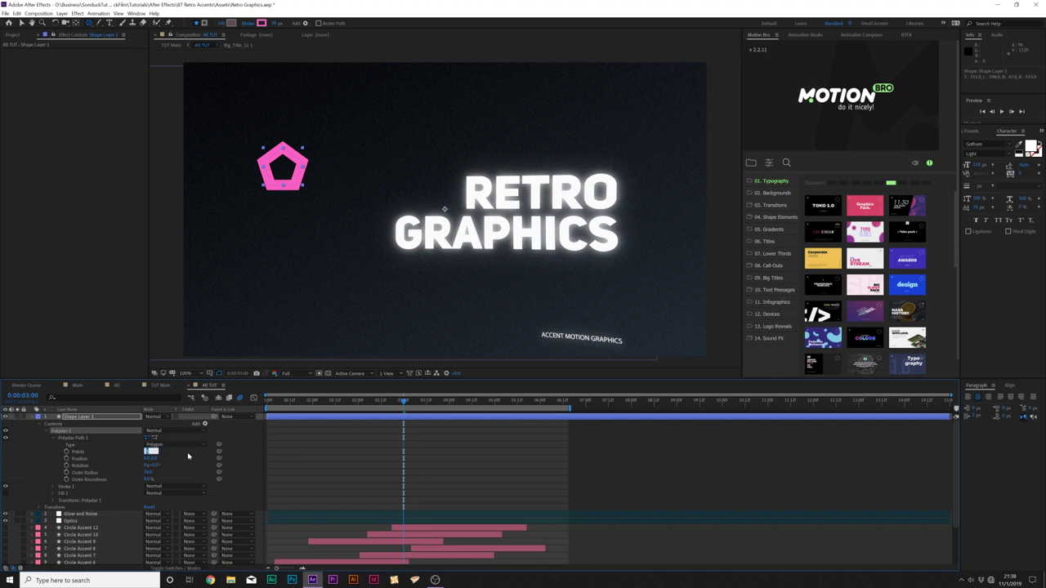
text(6)
key(Return)
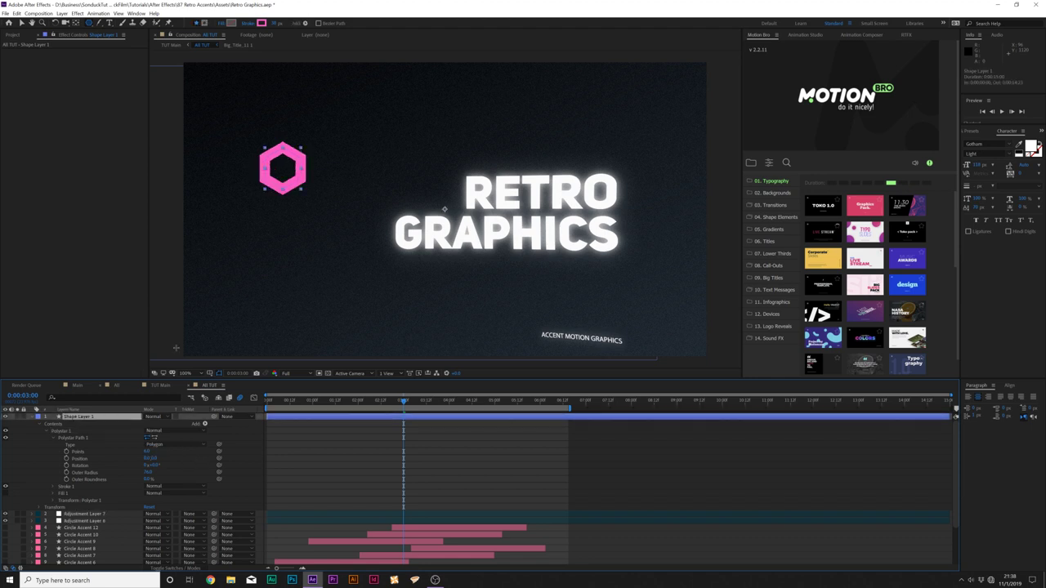
drag(274, 26, 270, 23)
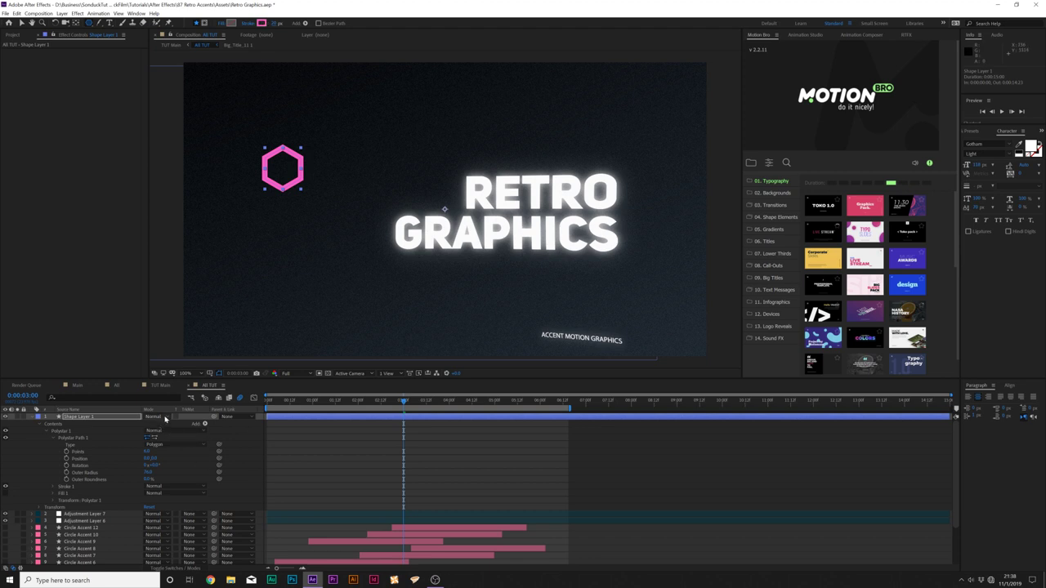
- Add Trim Paths to the hexagon with the playhead at 0:00:00:00 and set its End to 0%
drag(280, 402, 267, 402)
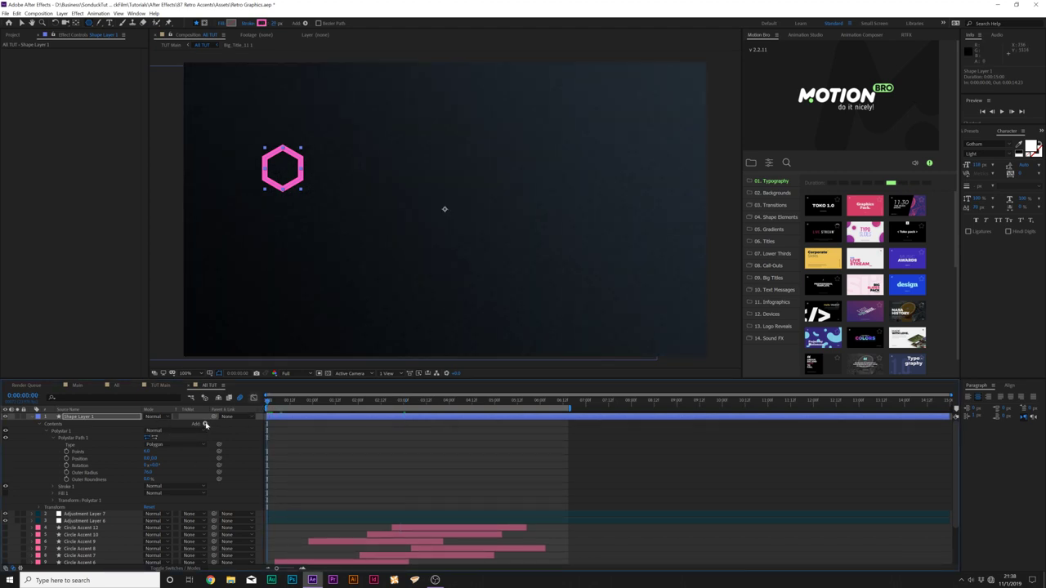
click(205, 424)
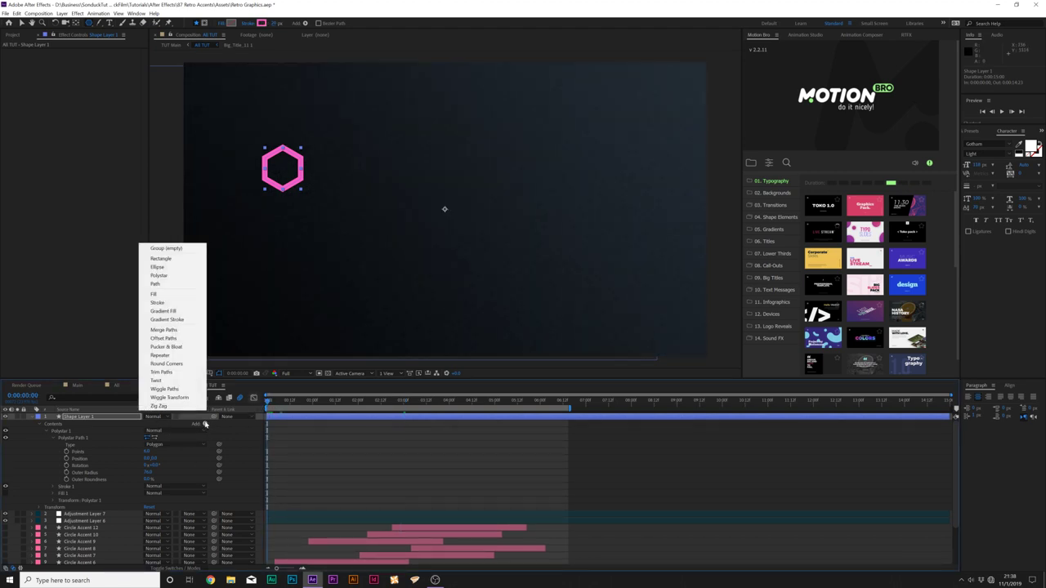
click(160, 371)
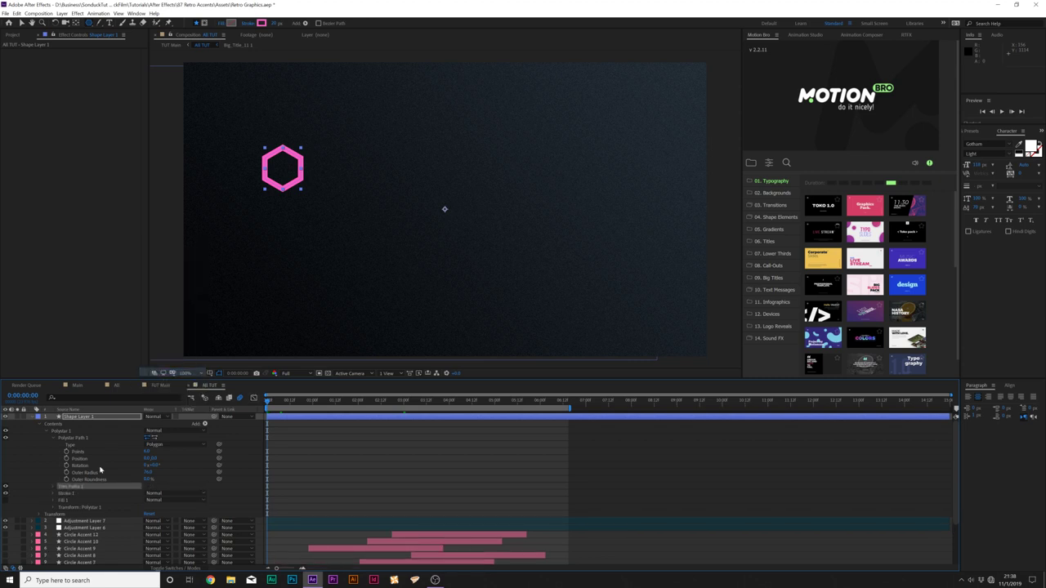
click(51, 488)
drag(148, 502, 76, 500)
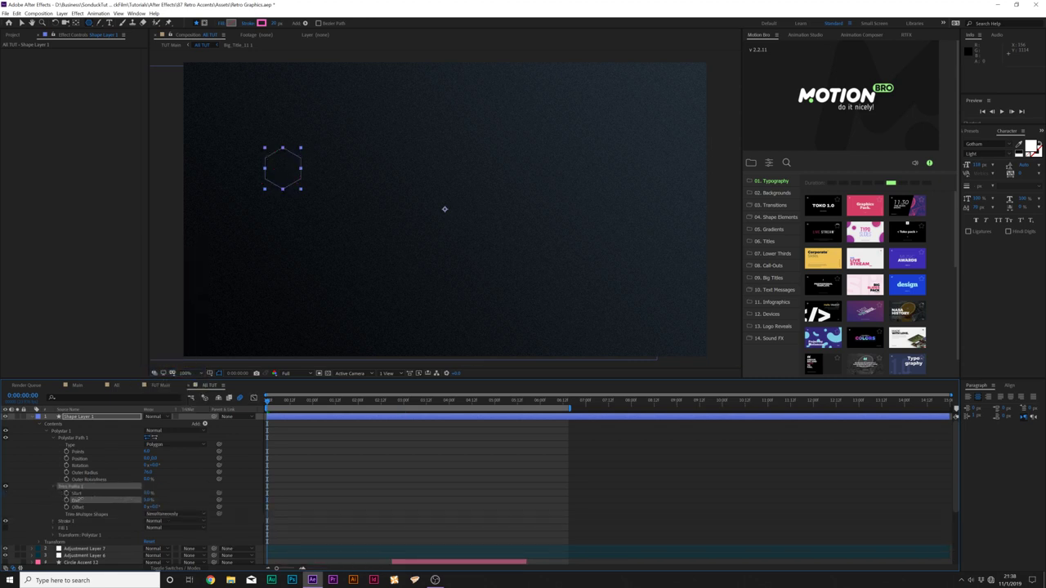
- Keyframe the Trim Paths Start from 0% at the first frame to 100% at 0:00:01:00
click(66, 493)
drag(293, 404, 311, 403)
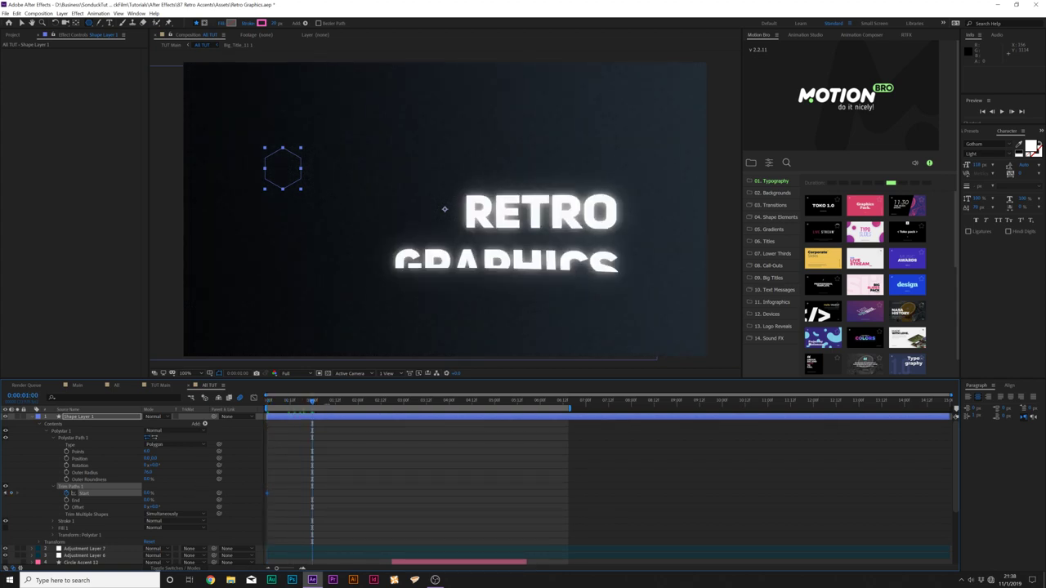
drag(181, 493, 185, 493)
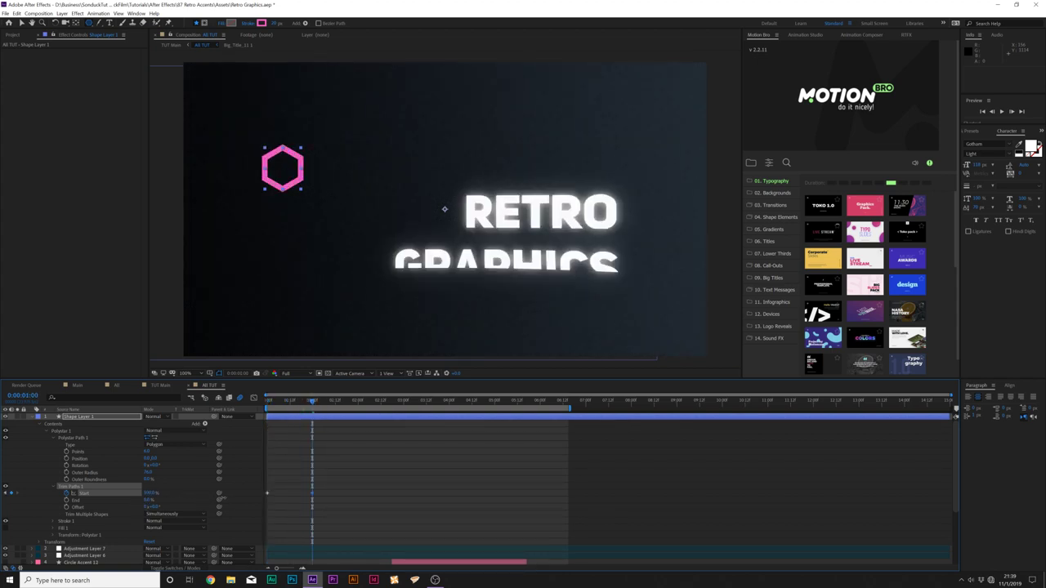
- Keyframe the Trim Paths End from 0% at 0:00:00:20 to 100% at 0:00:01:15
drag(309, 403, 305, 403)
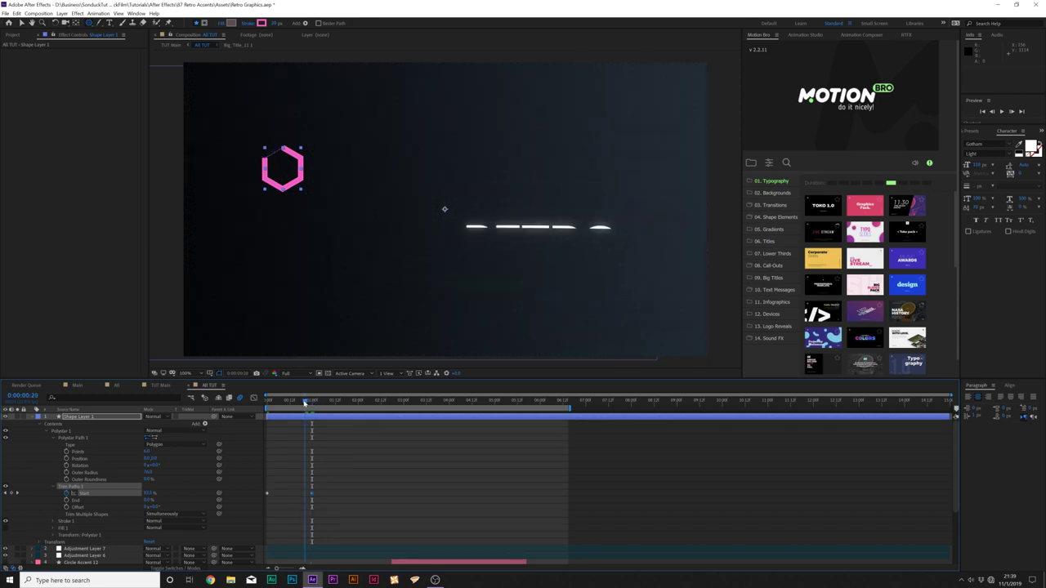
click(66, 500)
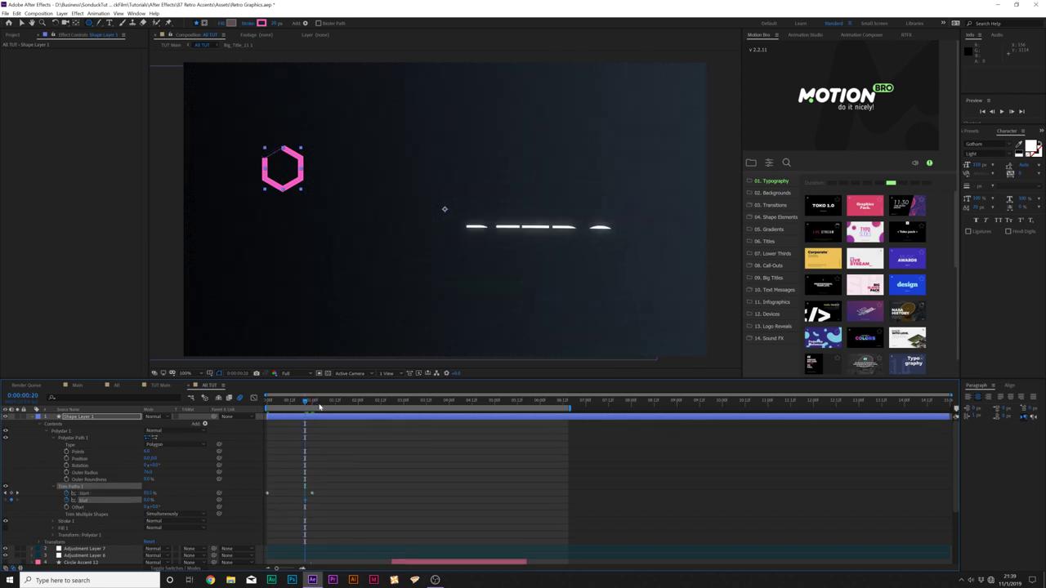
drag(326, 404, 336, 411)
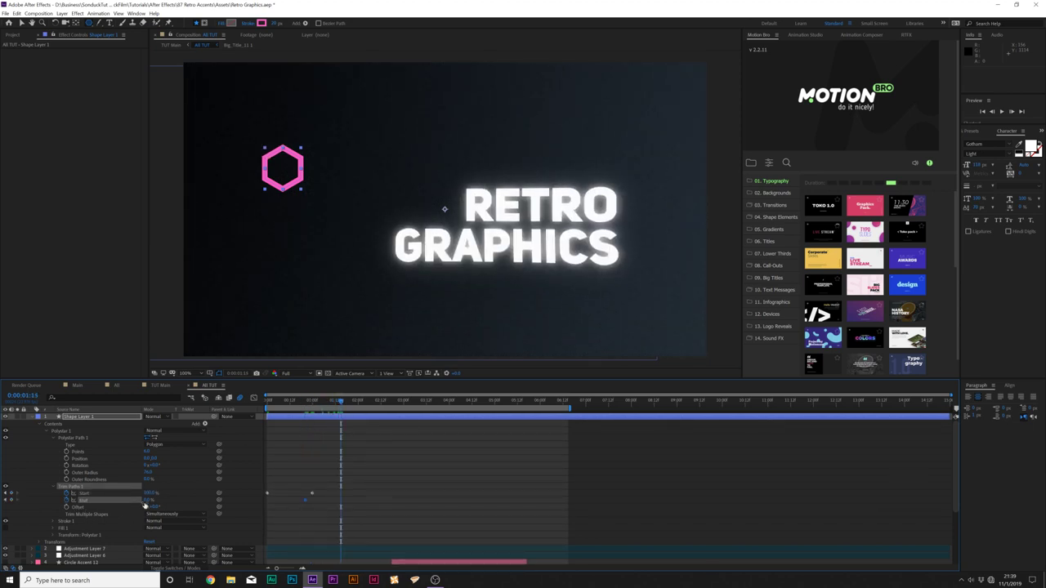
drag(134, 503, 282, 470)
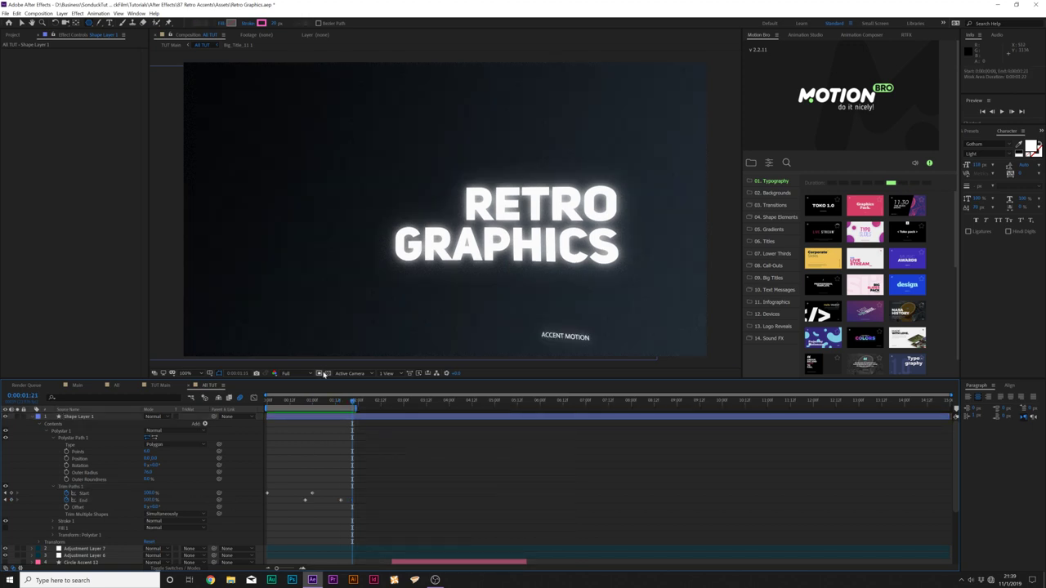
- Ease the last Trim Paths End keyframe and the first Trim Paths Start keyframe of the hexagon
key(space)
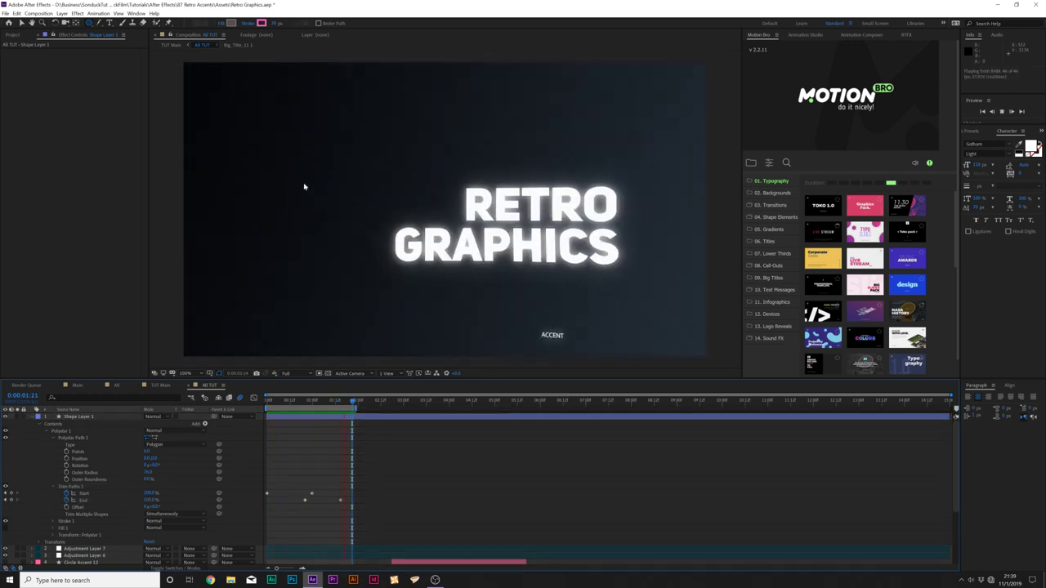
click(340, 500)
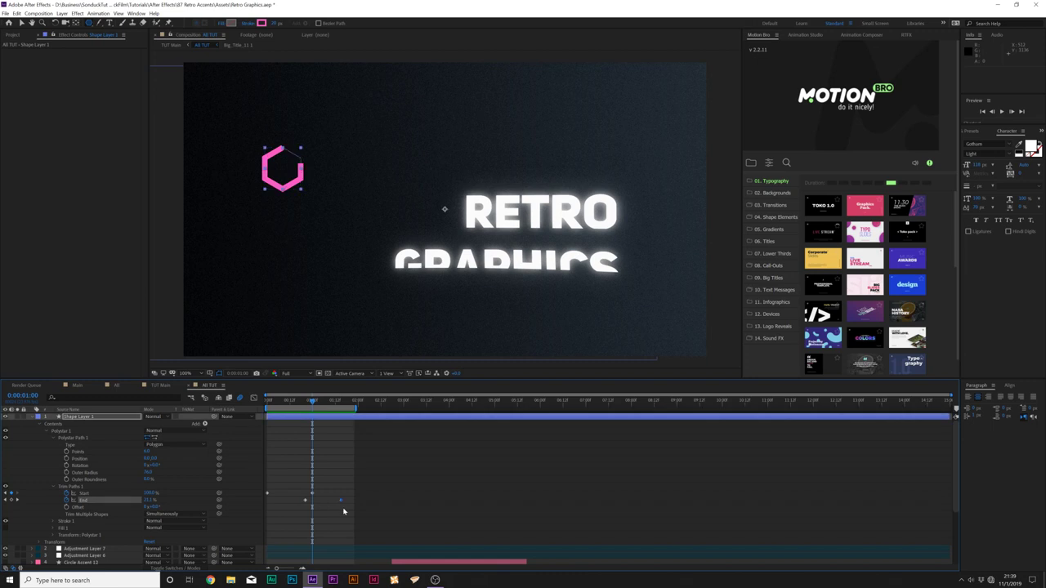
drag(290, 473, 259, 498)
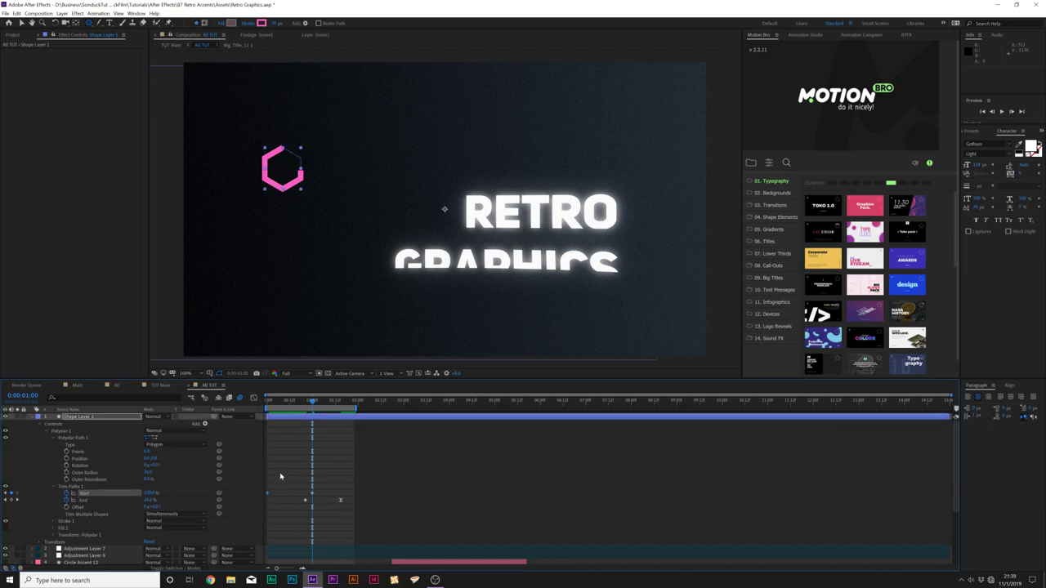
- Duplicate the hexagon group within the shape layer and scale up the original to form a larger outer ring
click(54, 430)
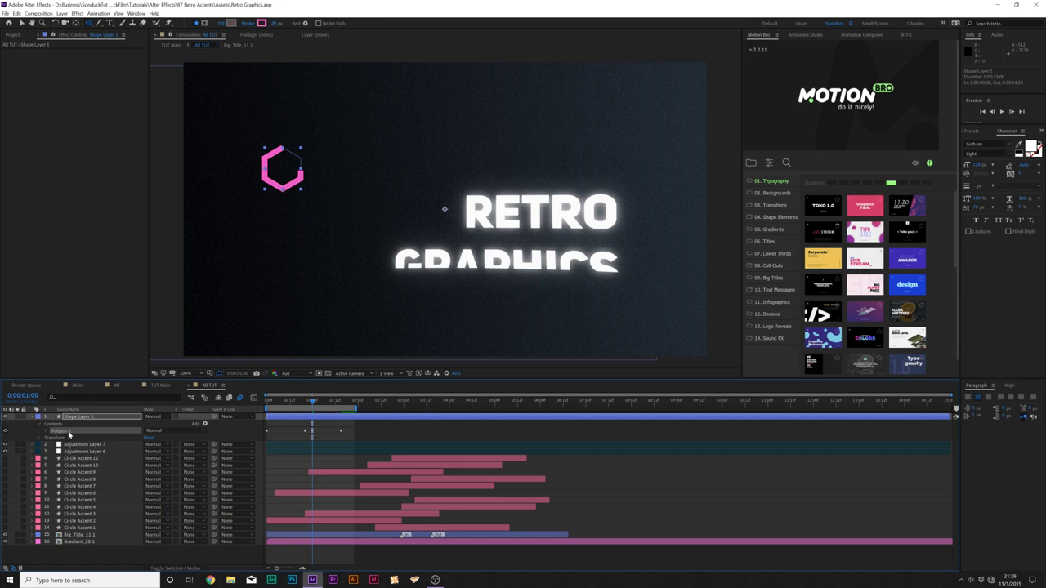
key(ctrl+d)
click(47, 439)
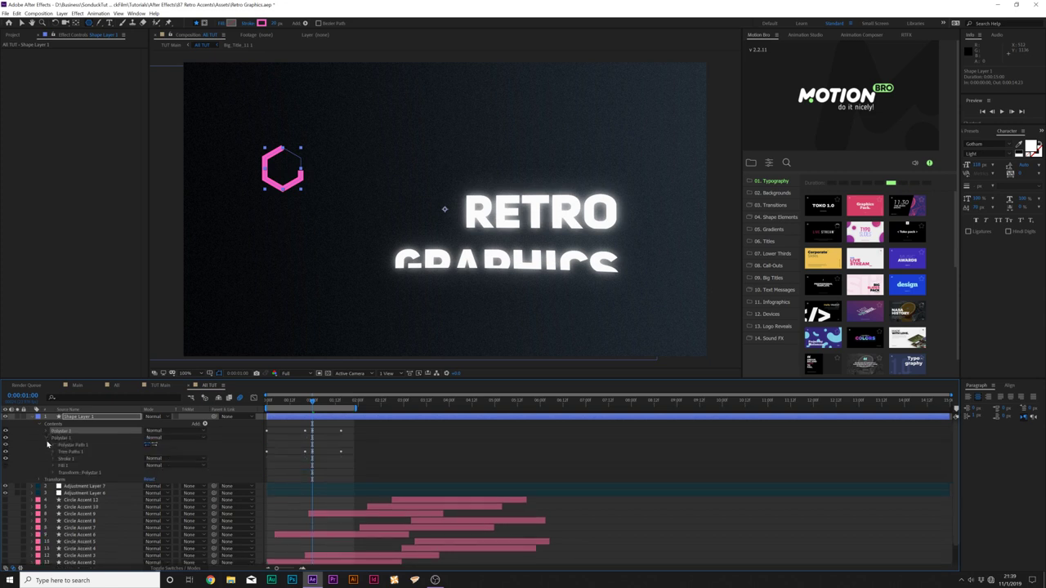
click(54, 473)
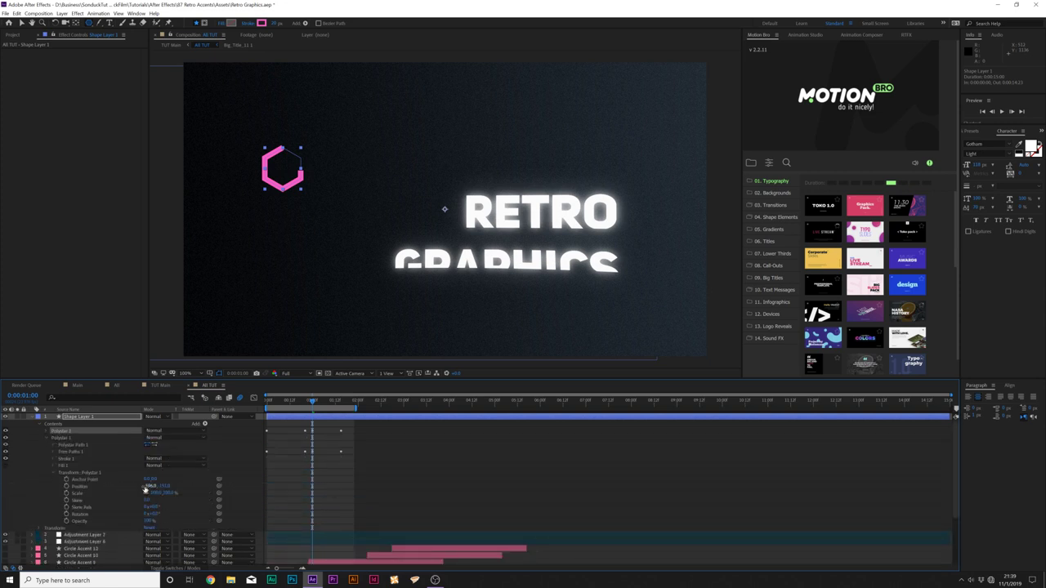
drag(152, 493, 178, 493)
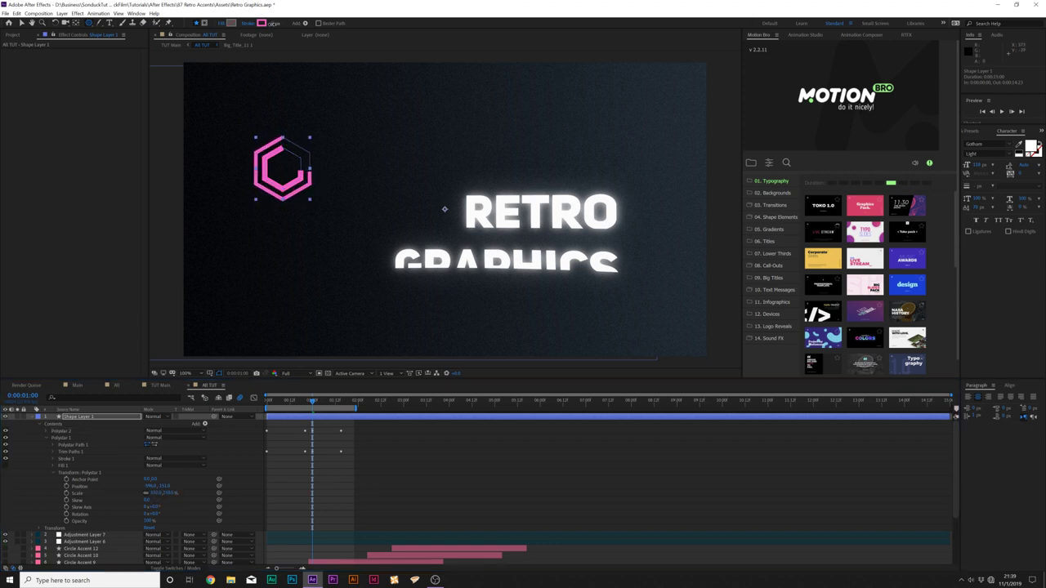
- Duplicate the outer hexagon, scale up the original into a third concentric ring and adjust its stroke width
click(48, 439)
click(57, 439)
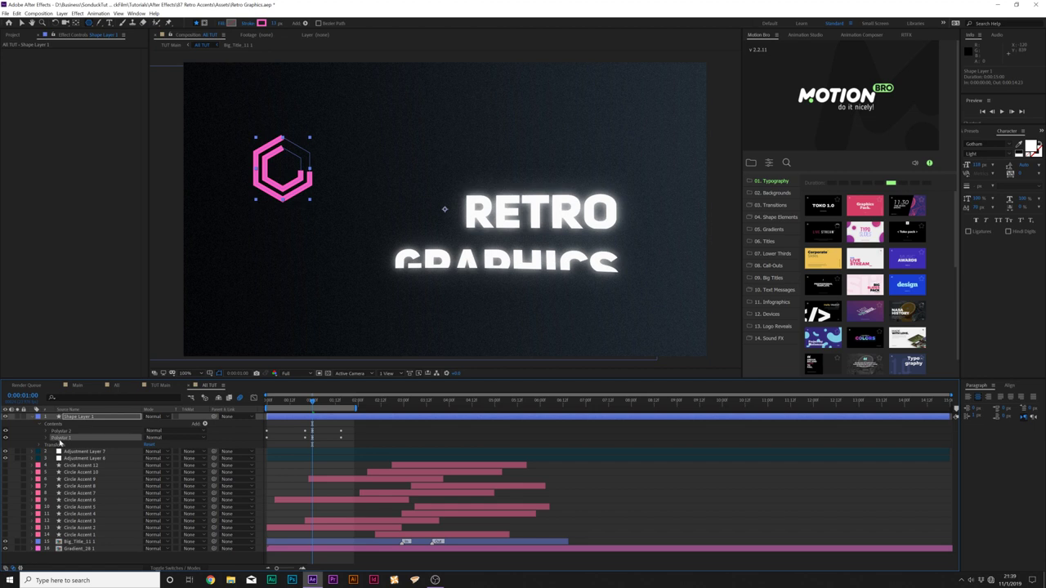
key(ctrl+d)
click(46, 446)
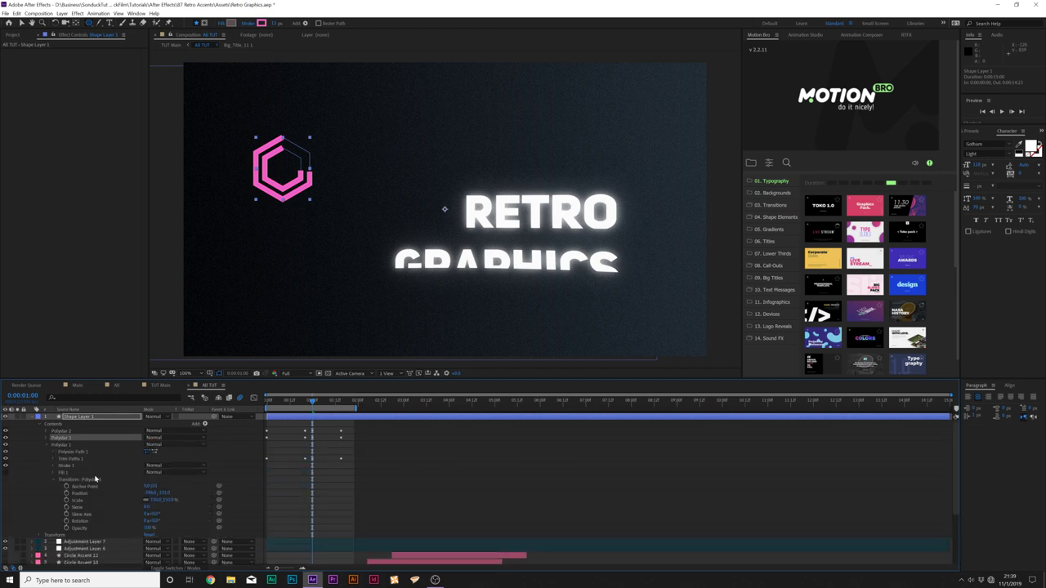
drag(155, 500, 170, 500)
drag(277, 24, 272, 23)
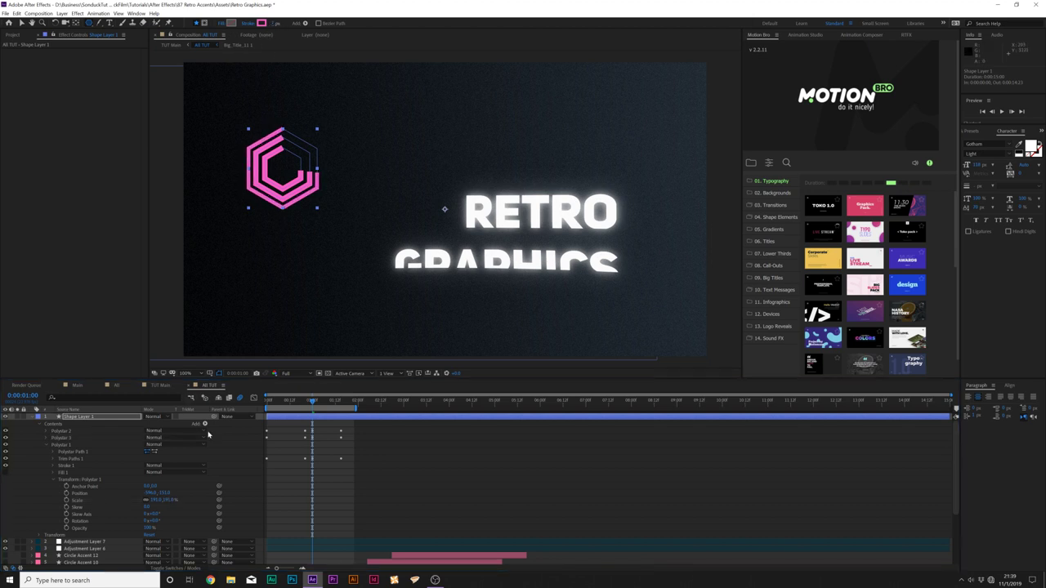
- Shift the second and third hexagons' trim keyframes a few frames later each to stagger the rings, and preview the animation
key(u)
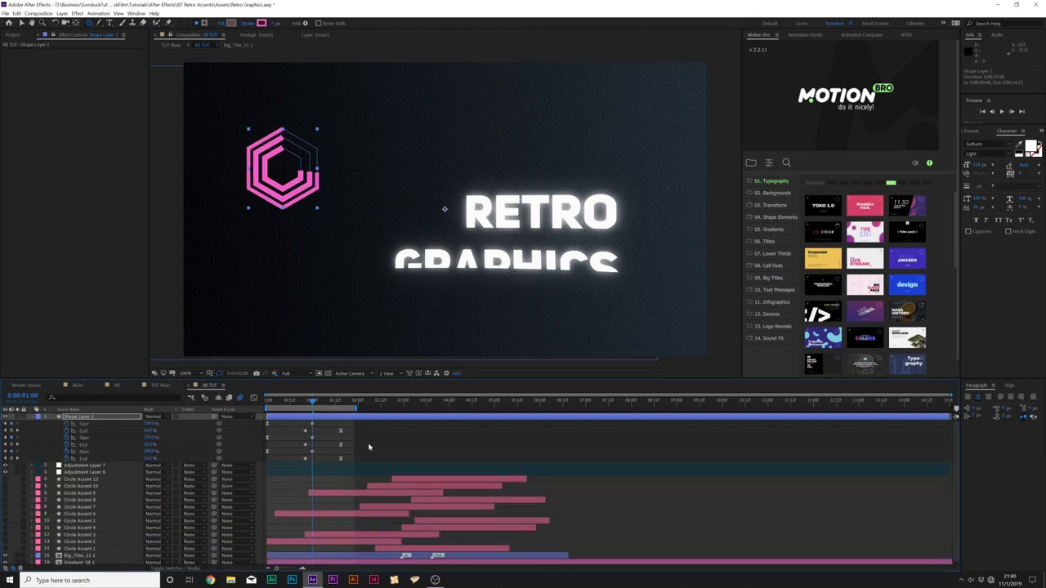
drag(357, 436, 274, 440)
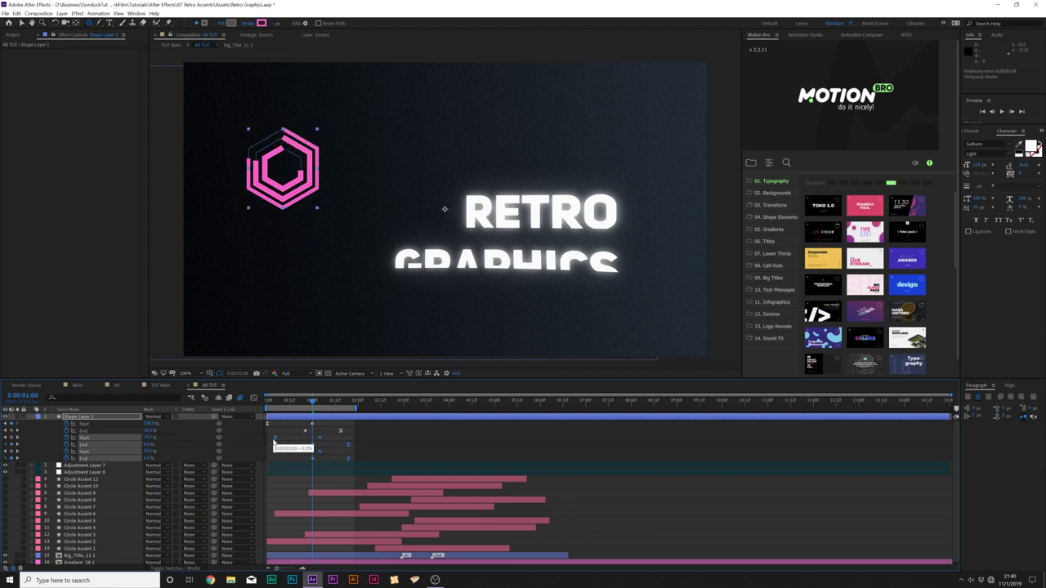
click(367, 458)
key(space)
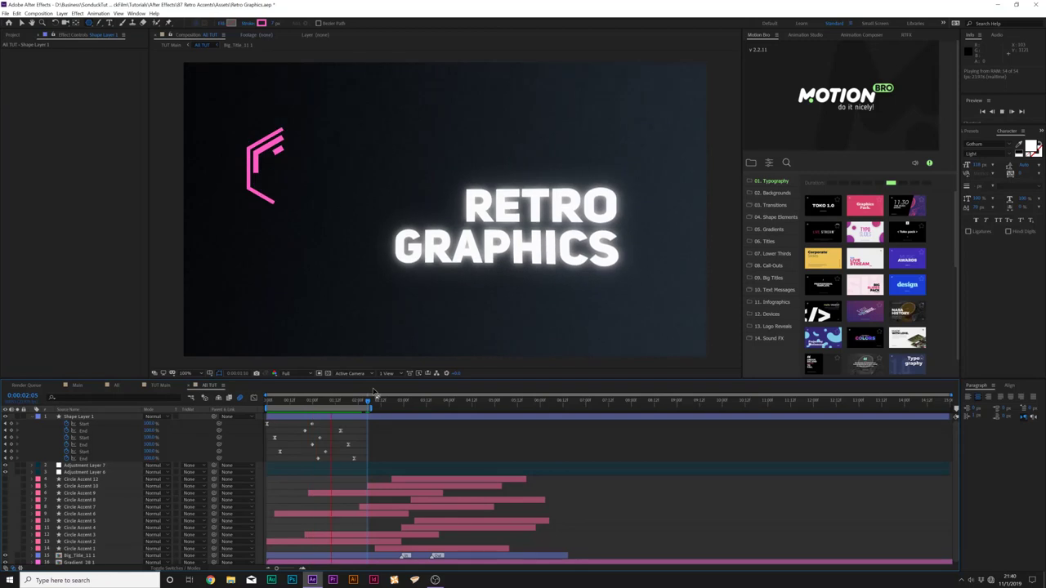
key(space)
- Change the stroke colour of all the hexagon rings to light blue 5CC6F5
click(317, 401)
click(316, 416)
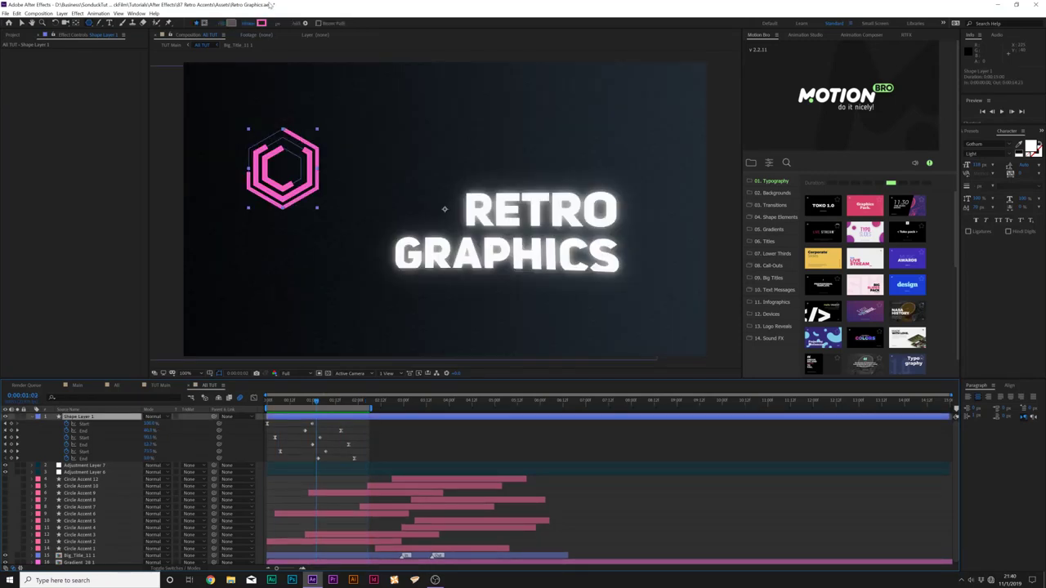
click(261, 23)
text(5CC6F5)
click(702, 229)
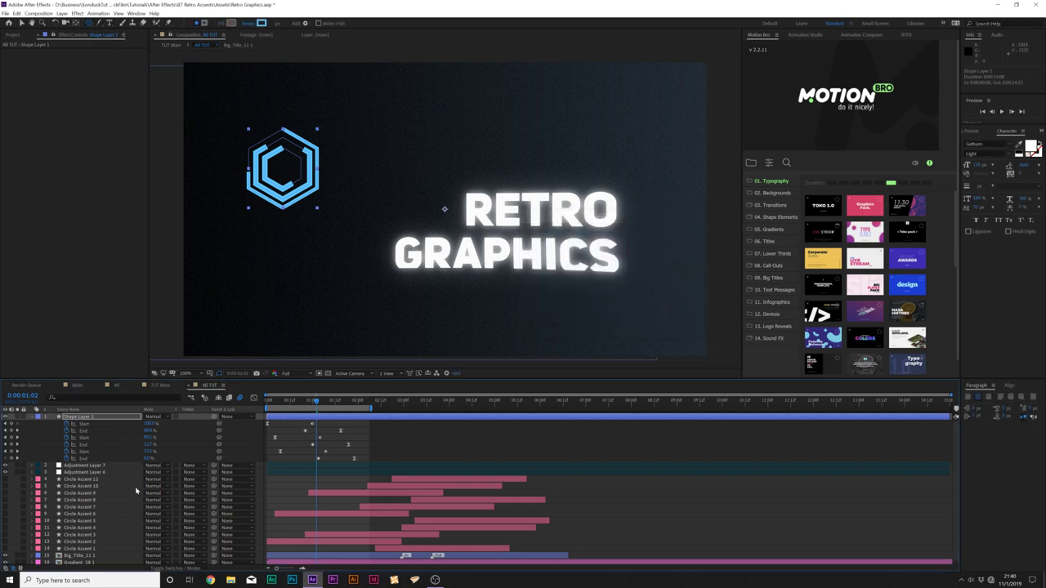
- Copy Drop Shadow, Drop Shadow 2, Glow and Noise from Circle Accent 10 onto the hexagon layer and recolour both shadows blue
click(111, 486)
click(36, 52)
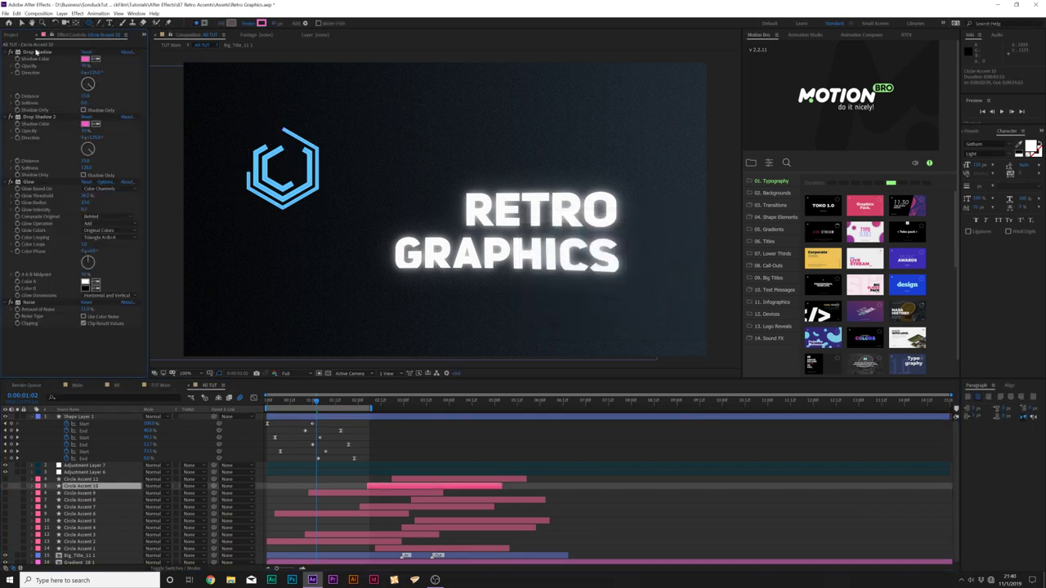
shift+click(36, 303)
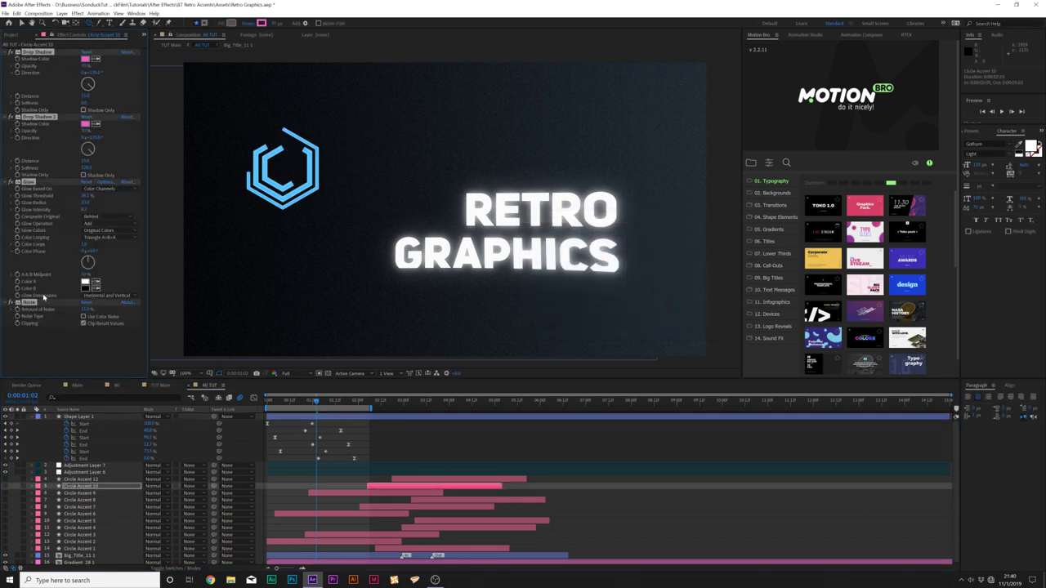
click(76, 417)
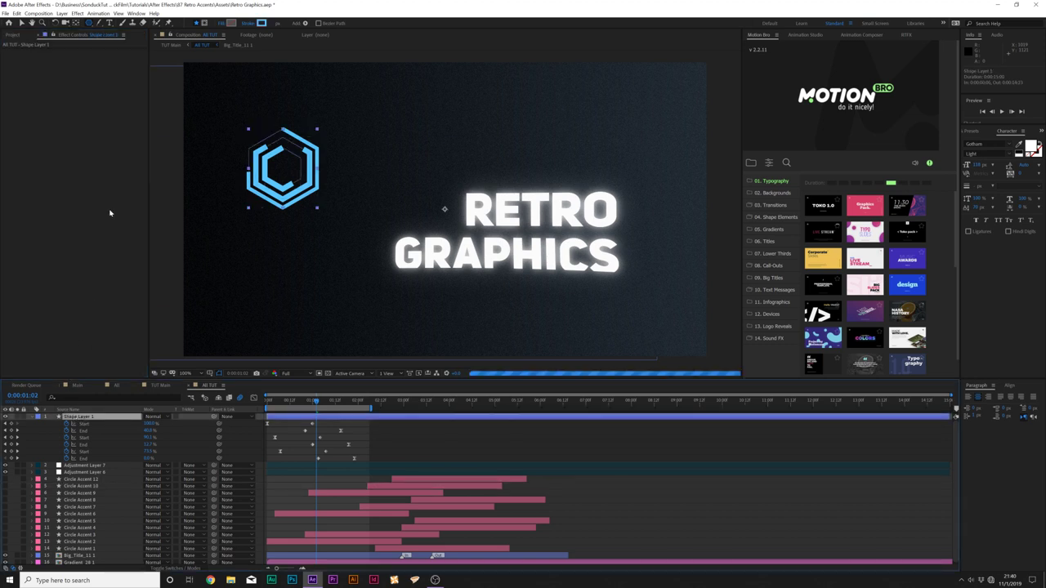
key(ctrl+v)
click(259, 23)
click(115, 442)
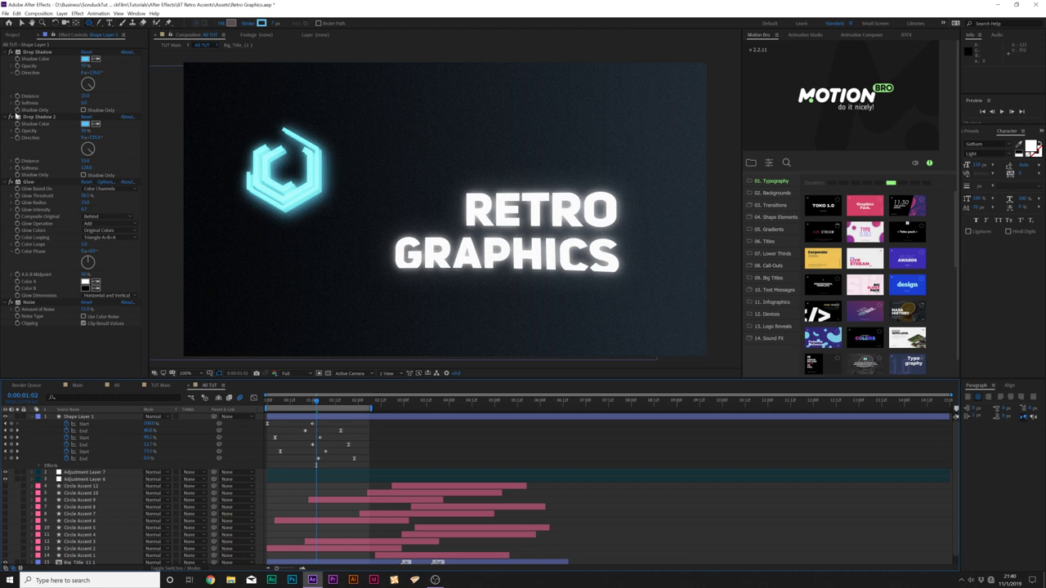
- Compare the hexagon with and without the first Drop Shadow and reduce that shadow's Distance
click(11, 52)
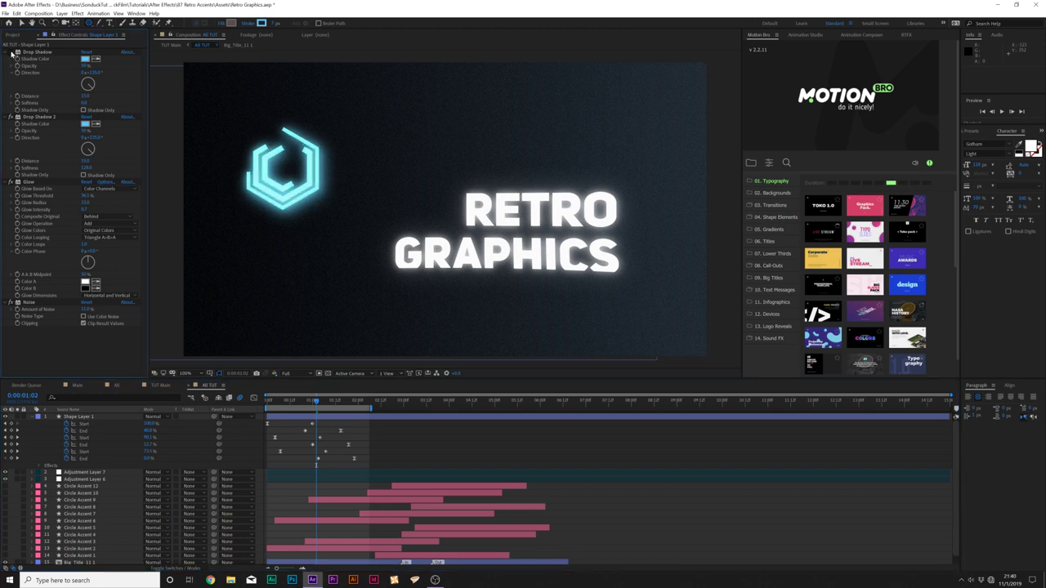
click(10, 53)
click(10, 52)
click(10, 52)
click(11, 52)
click(11, 52)
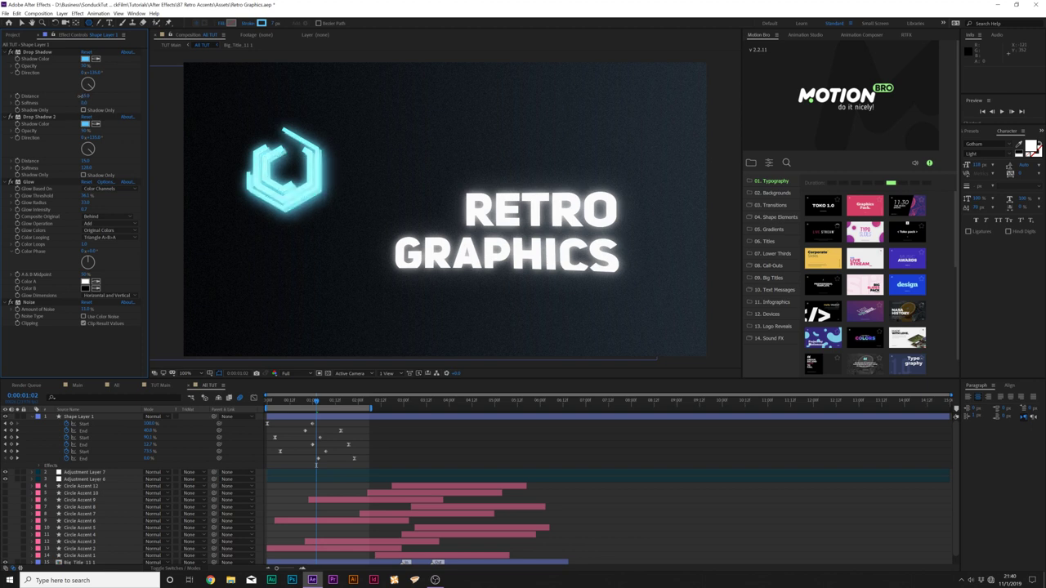
drag(81, 97, 79, 97)
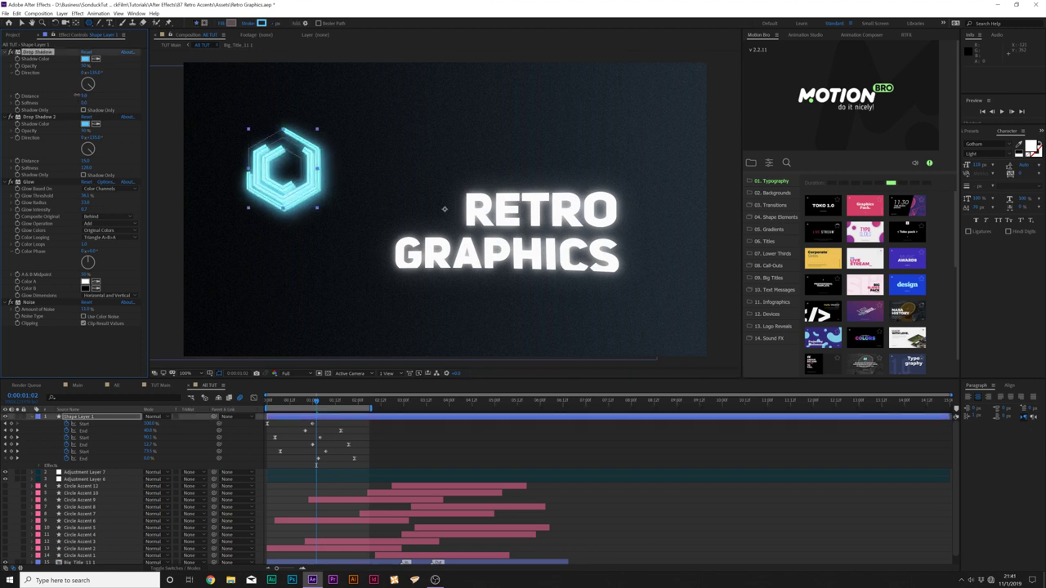
- Collapse the hexagon shape layer, rename it Hexa 1 and change its label colour
key(u)
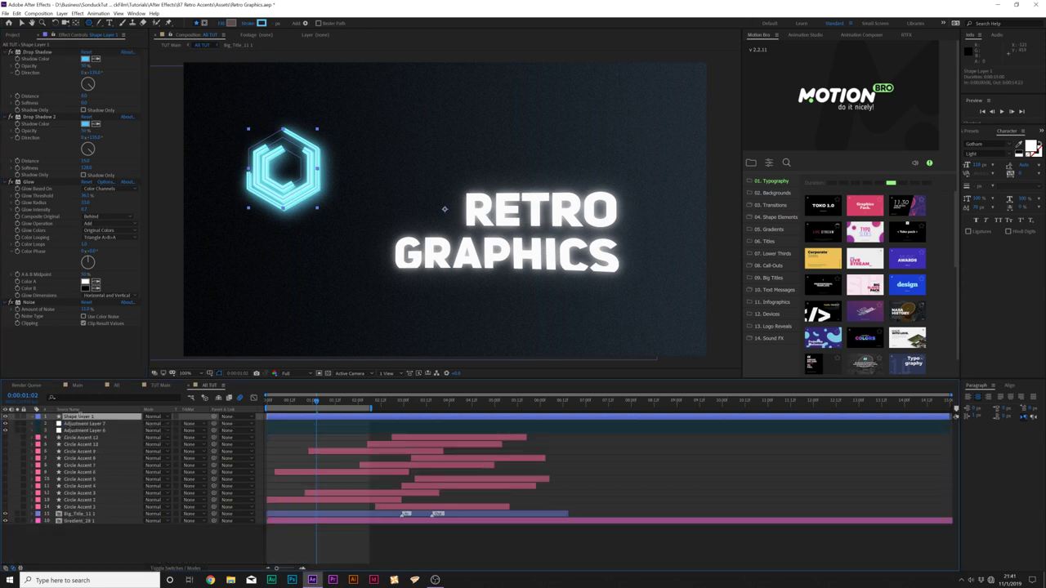
key(Return)
text(Hexa 1)
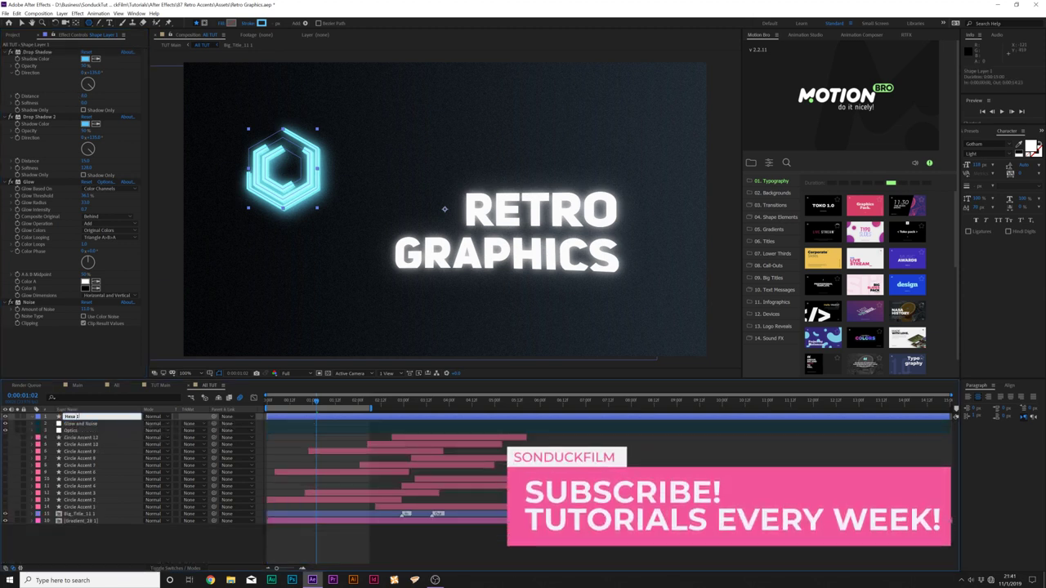
click(38, 417)
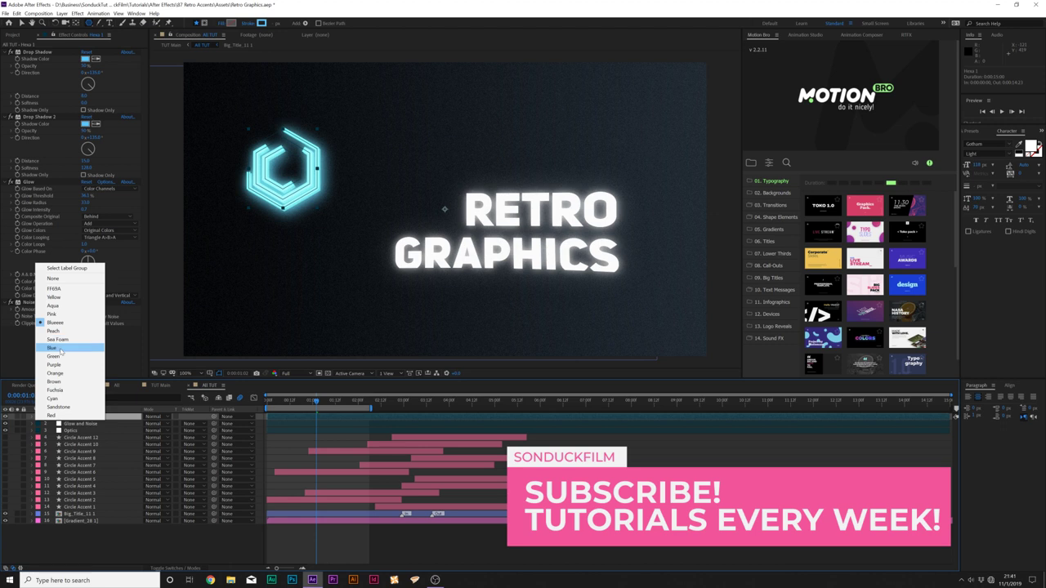
click(59, 350)
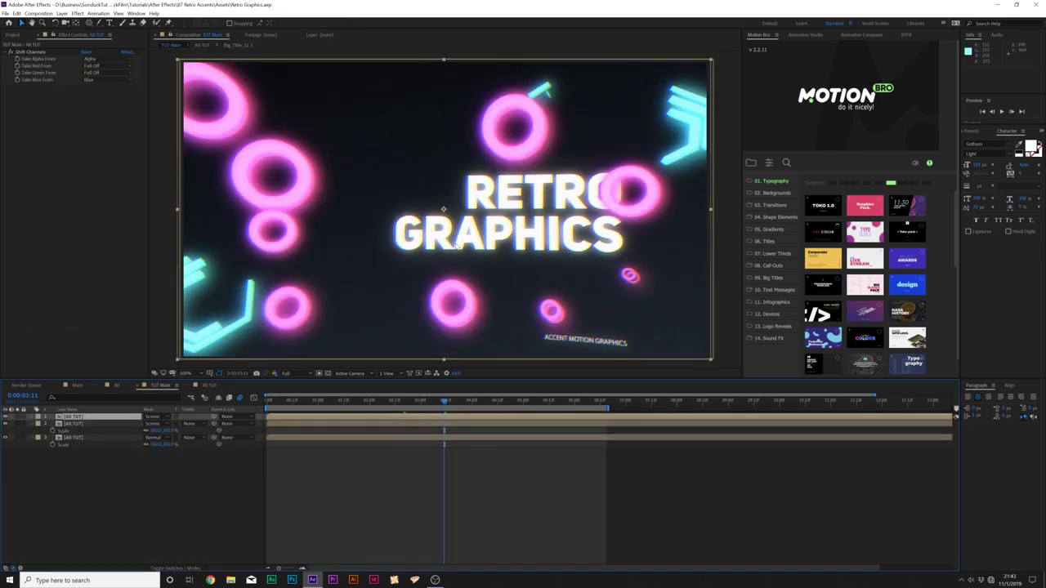
- Open the All TUT composition at 0:00:03:00 and hide all the Hexa and Circle Accent layers
click(420, 401)
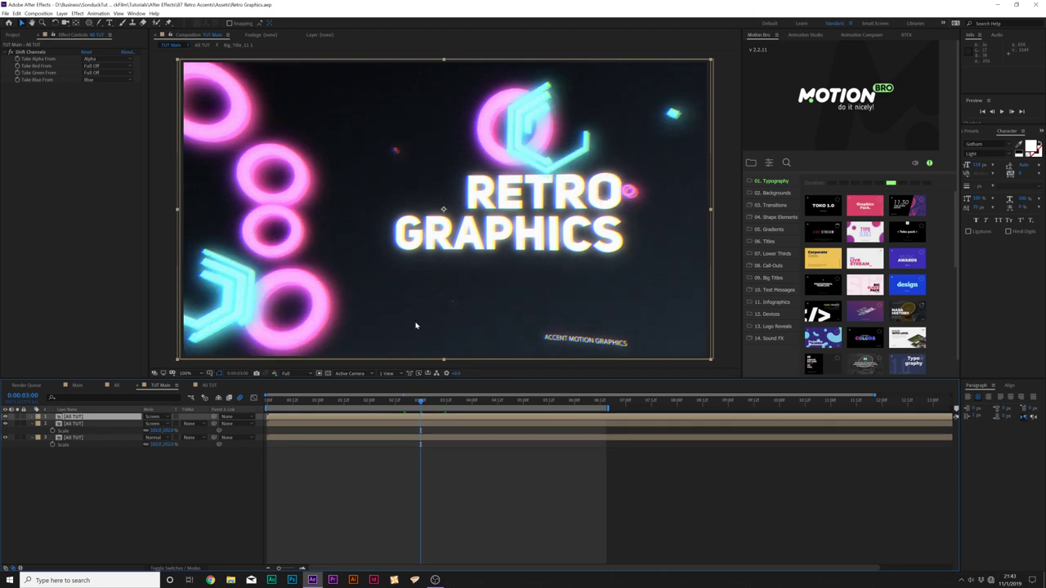
click(210, 385)
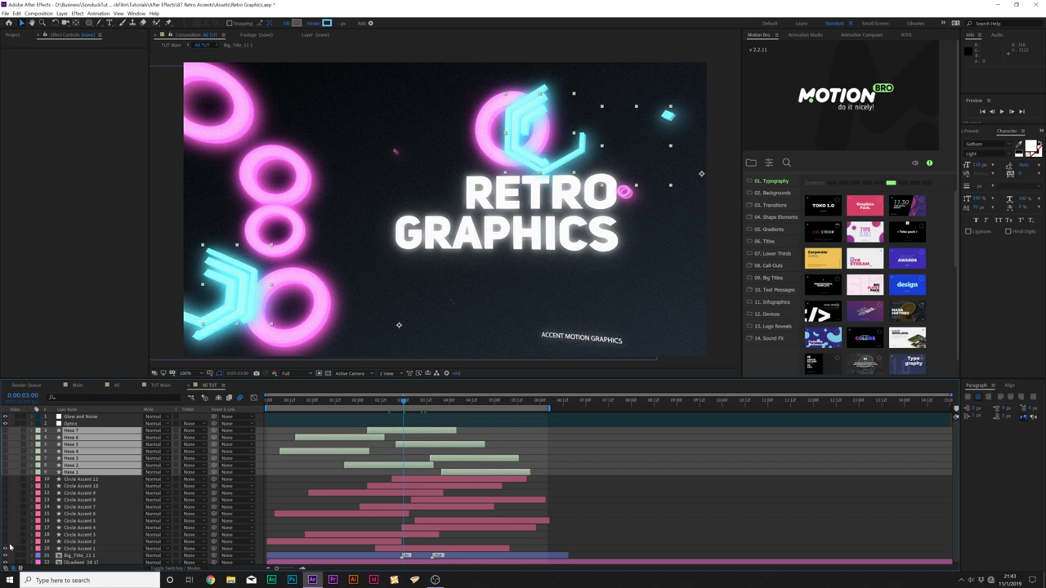
drag(9, 546, 8, 549)
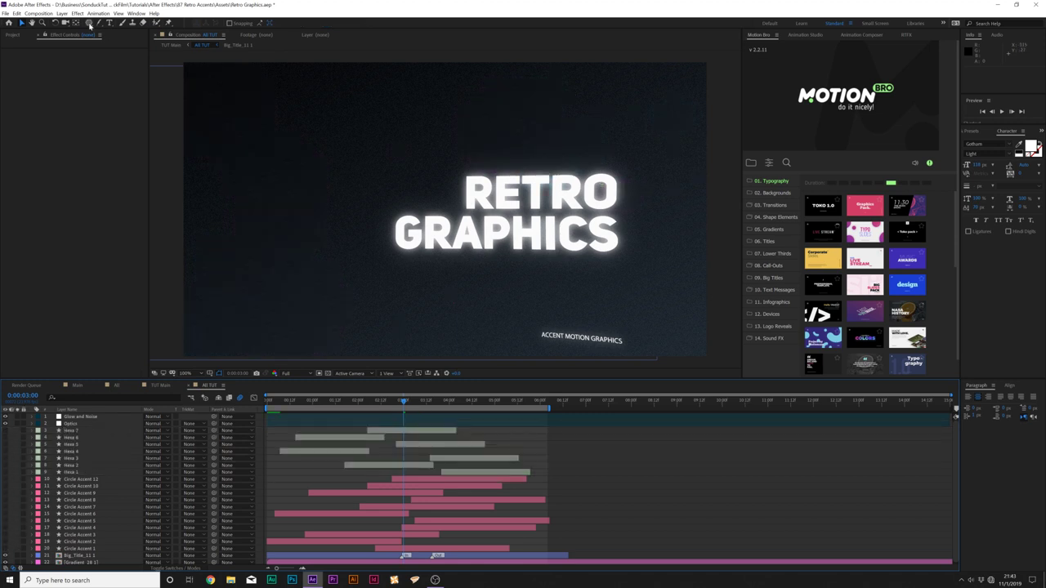
- Set up the Ellipse tool with a solid orange fill and no stroke
drag(89, 24, 122, 41)
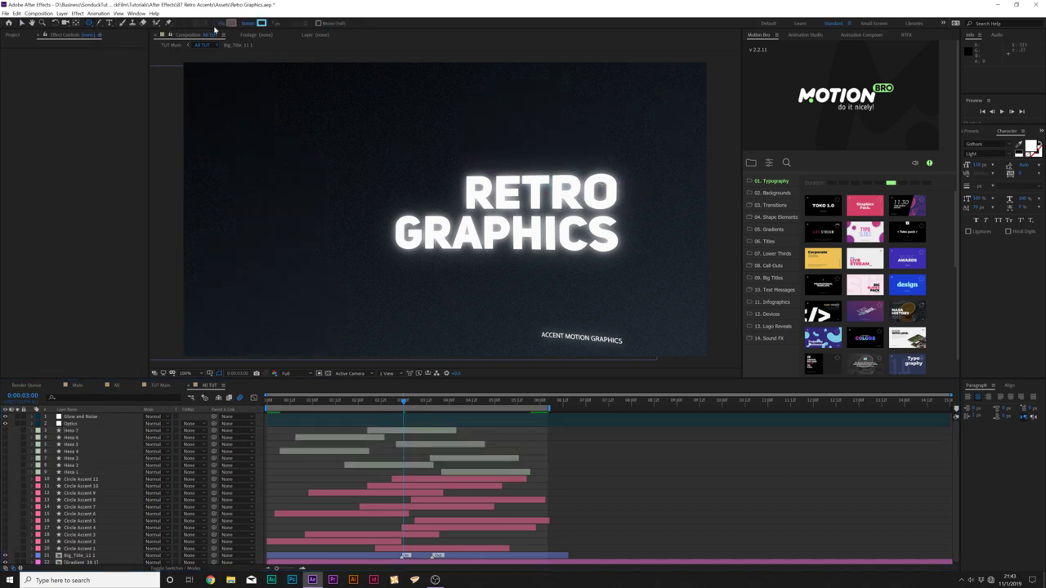
click(223, 25)
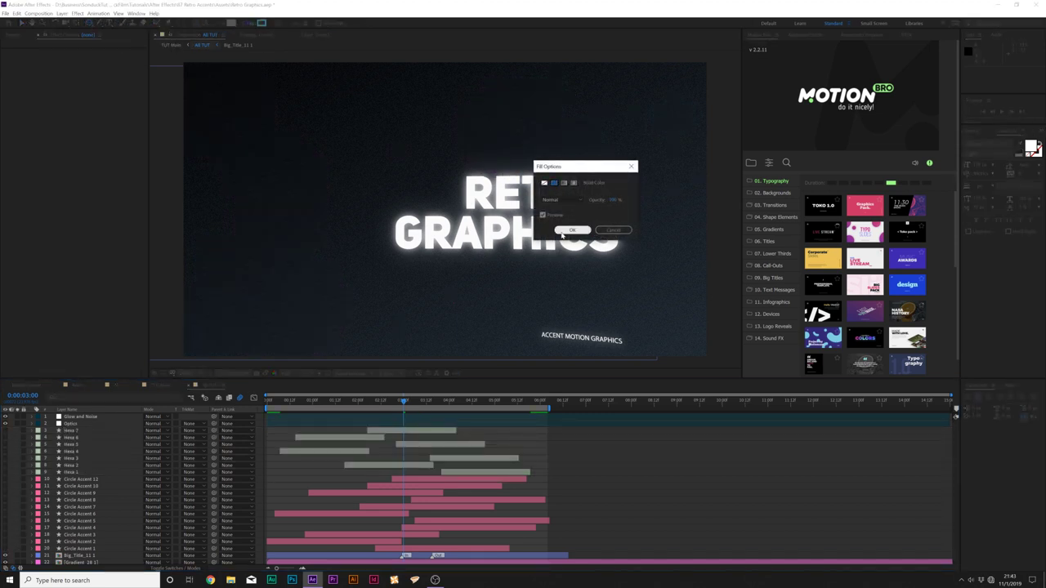
click(572, 229)
click(246, 24)
click(544, 183)
click(573, 229)
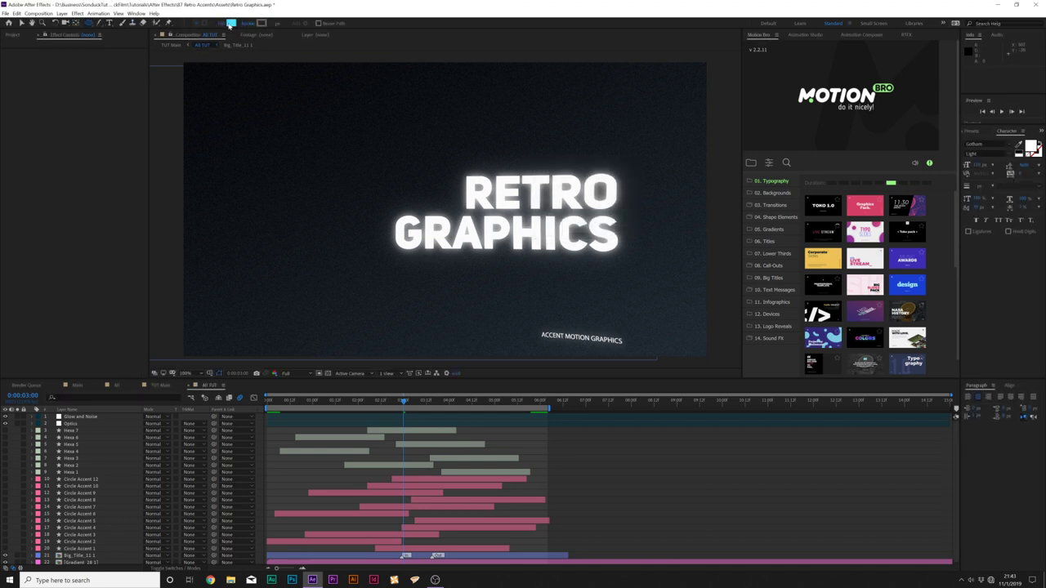
click(232, 22)
text(FFC052)
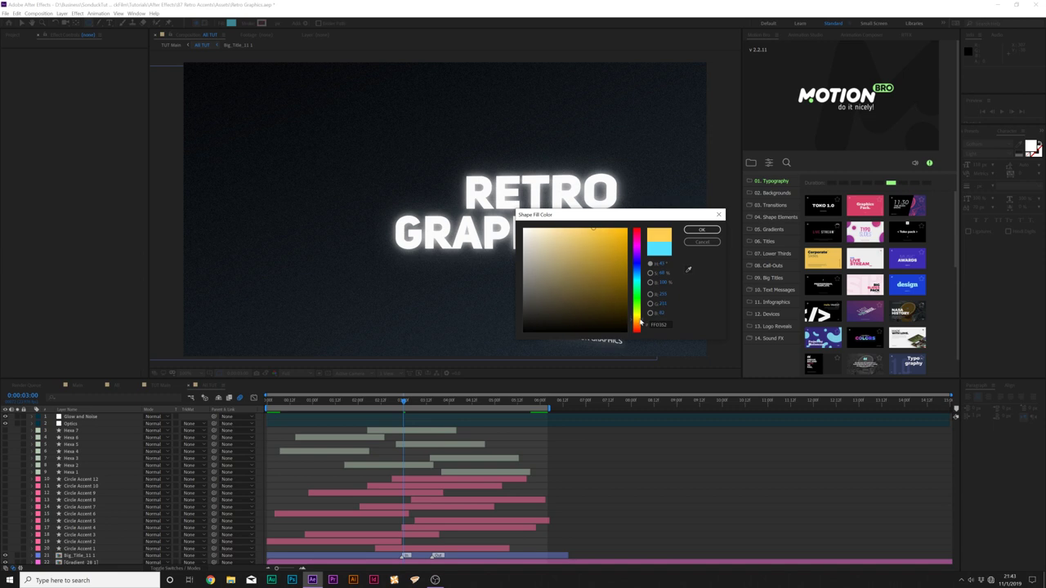
click(702, 229)
- Draw a small orange circle to the upper left of the title and move it closer to the text
drag(247, 172, 264, 189)
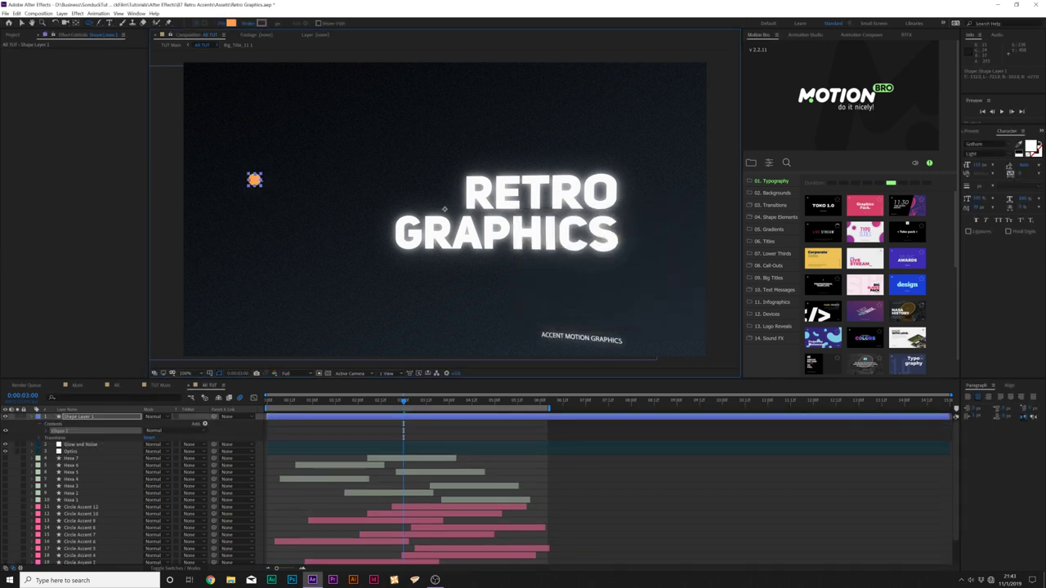
key(v)
drag(253, 179, 329, 185)
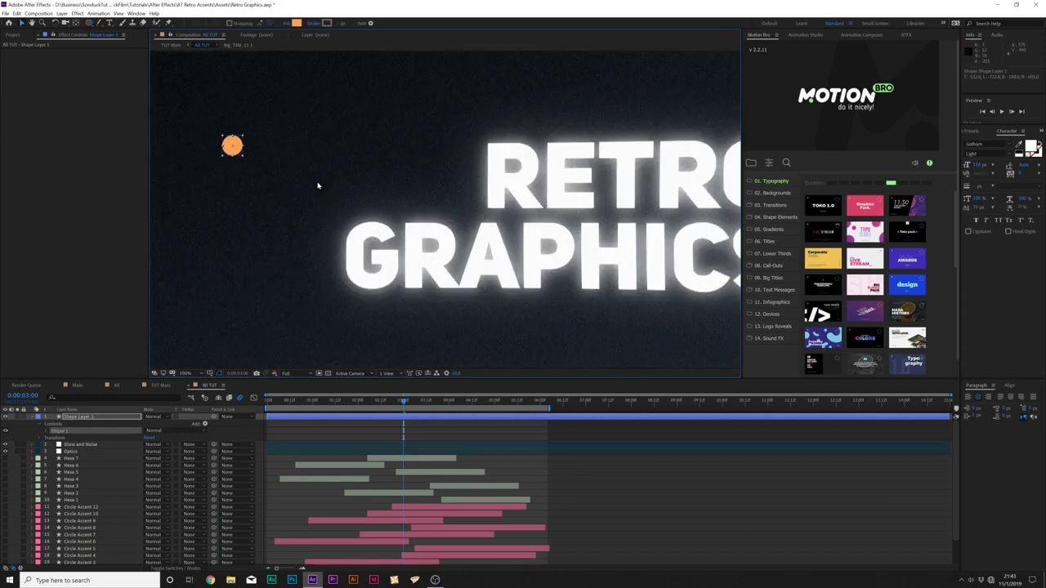
- Animate the ellipse's own transform scale from 0% at the composition start to full size at 0:00:00:14
click(297, 400)
key(Home)
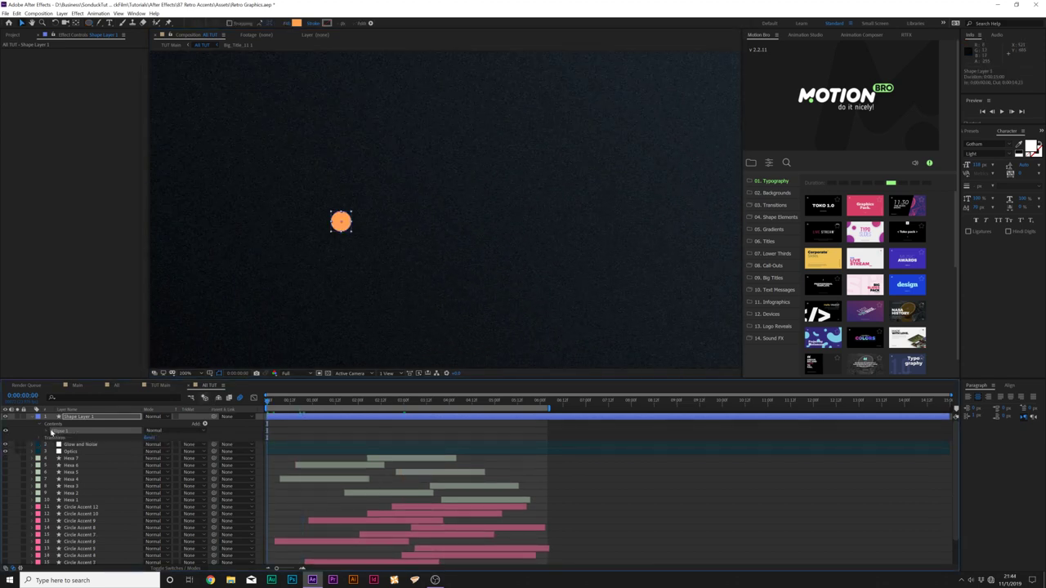
click(47, 431)
click(55, 459)
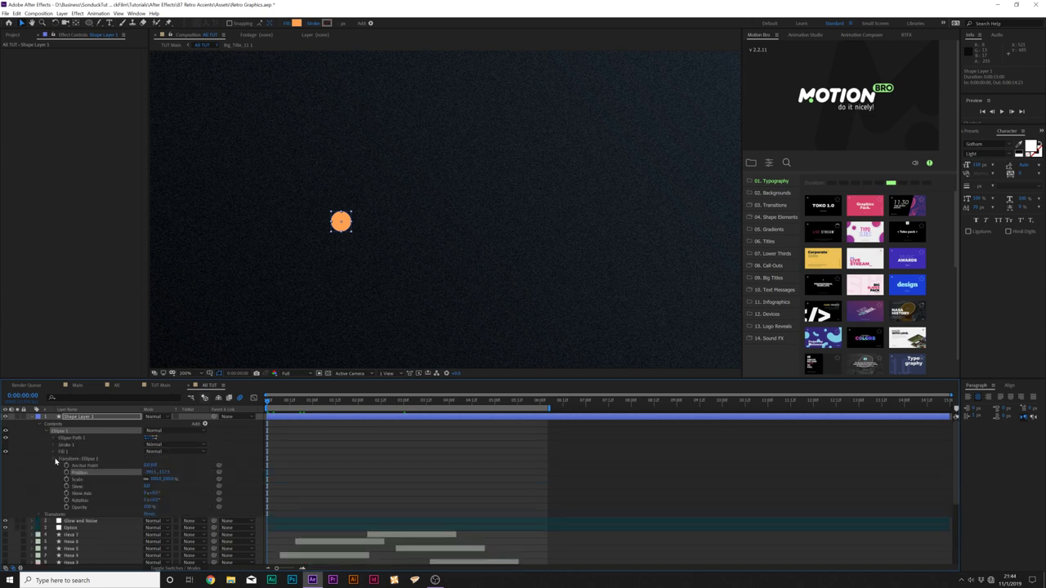
click(66, 480)
drag(269, 481, 294, 481)
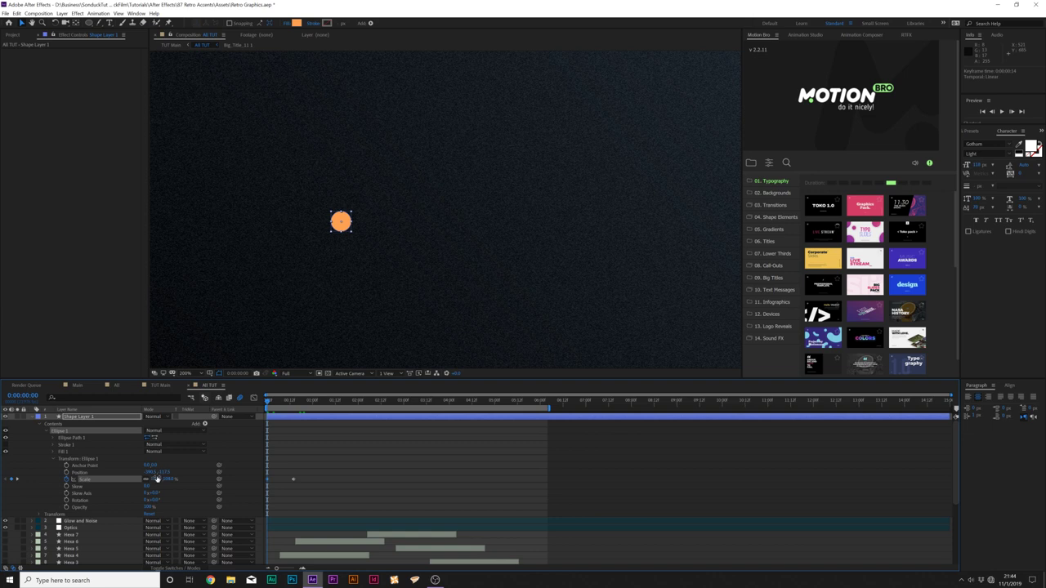
drag(156, 479, 181, 473)
text(0)
key(Return)
drag(269, 402, 304, 409)
- Collapse the ellipse's properties and duplicate Ellipse 1 inside the shape layer's contents
click(54, 458)
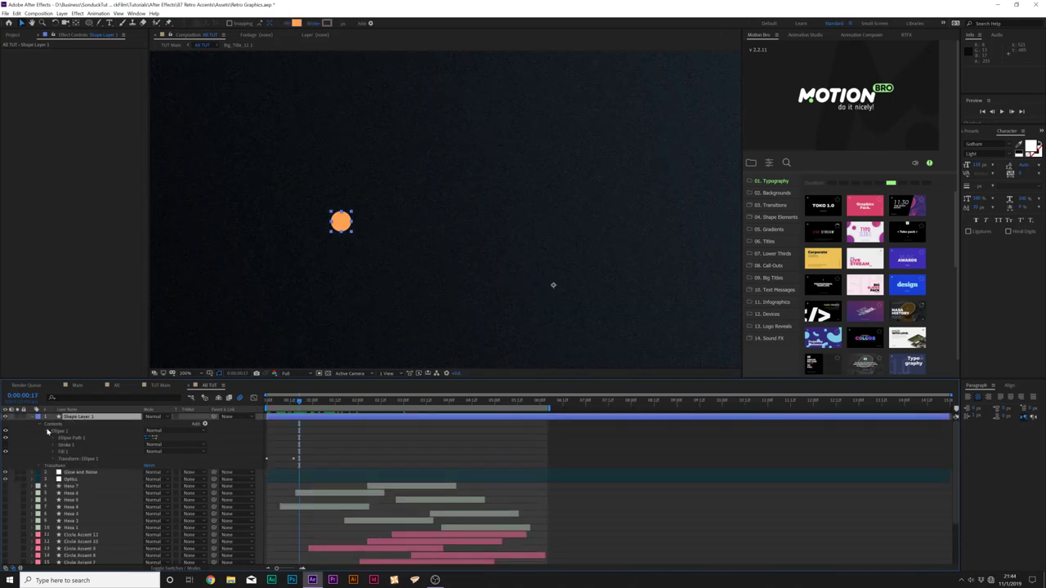
click(49, 431)
click(58, 433)
key(ctrl+d)
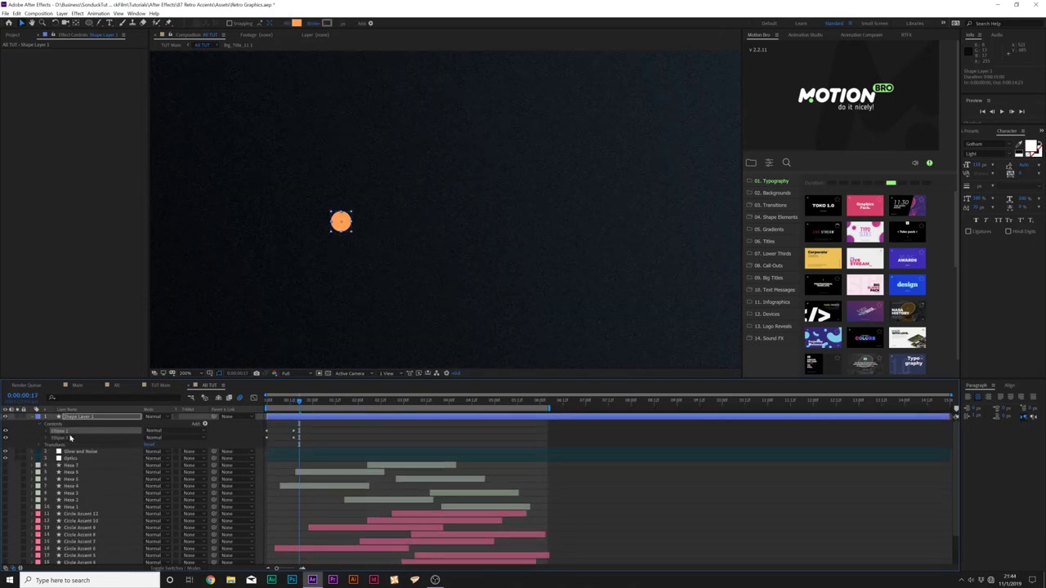
- Add Merge Paths to the shape layer's contents and set its mode to Subtract
click(57, 425)
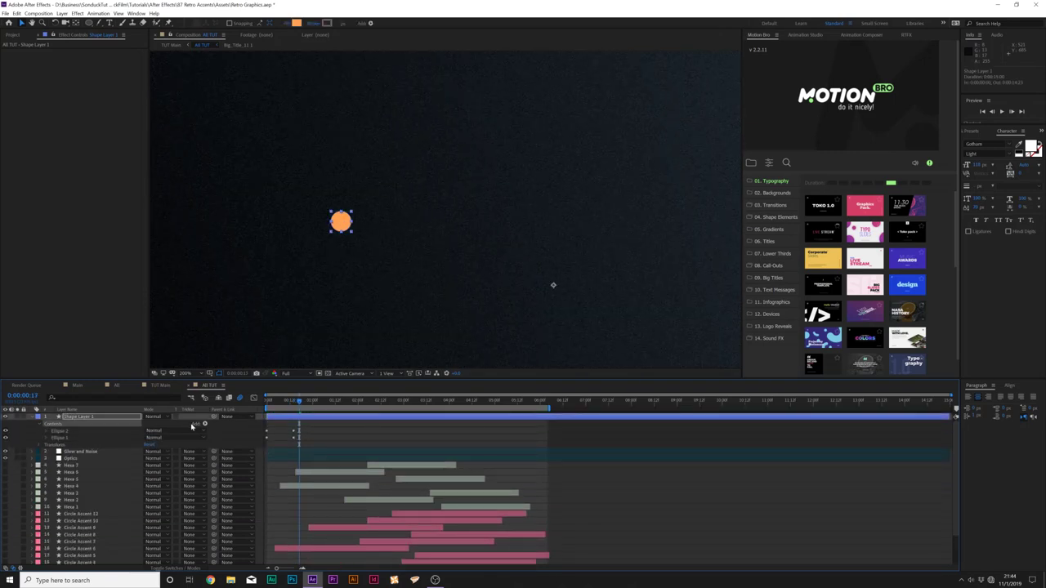
click(205, 424)
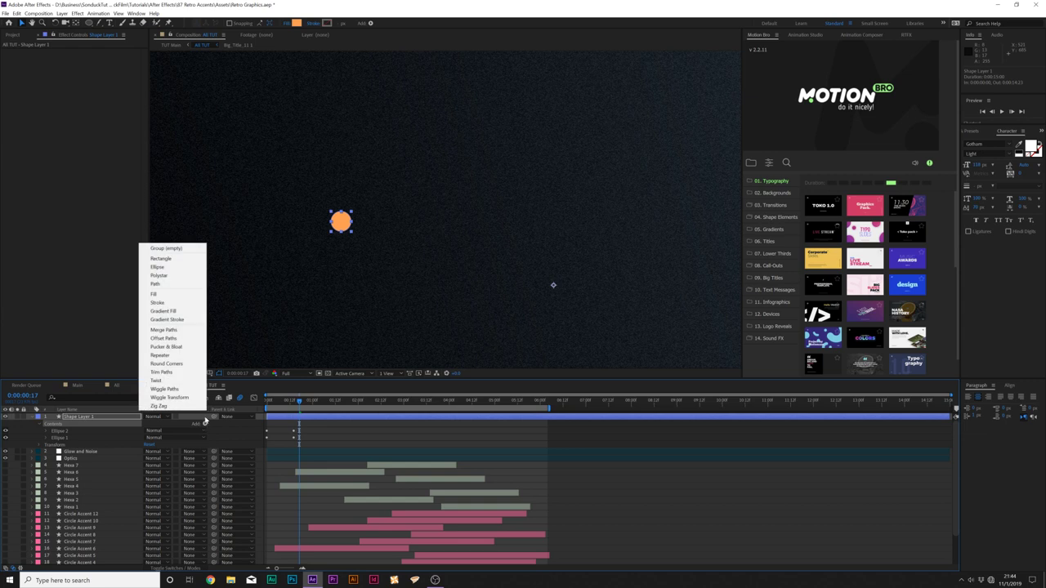
click(167, 330)
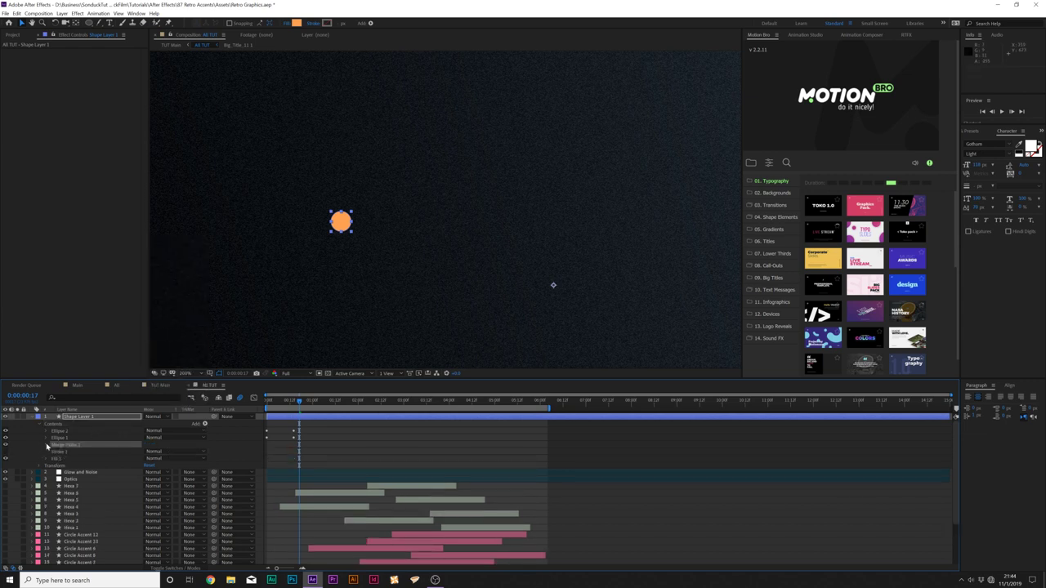
click(47, 446)
click(157, 452)
click(164, 475)
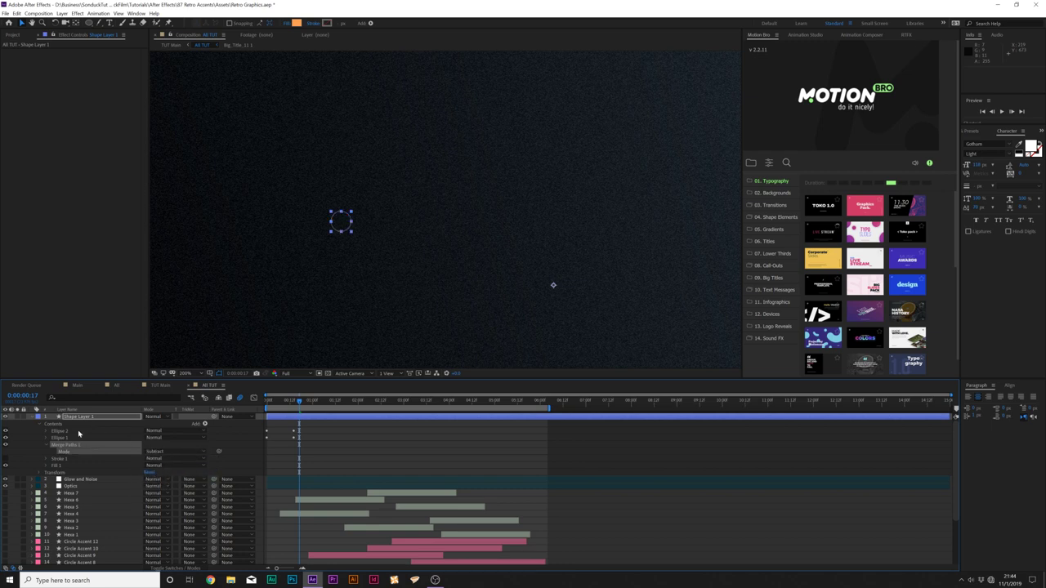
- Reveal the scale keyframes and shift those of Ellipse 1 to begin where the scaling of Ellipse 2 ends
key(u)
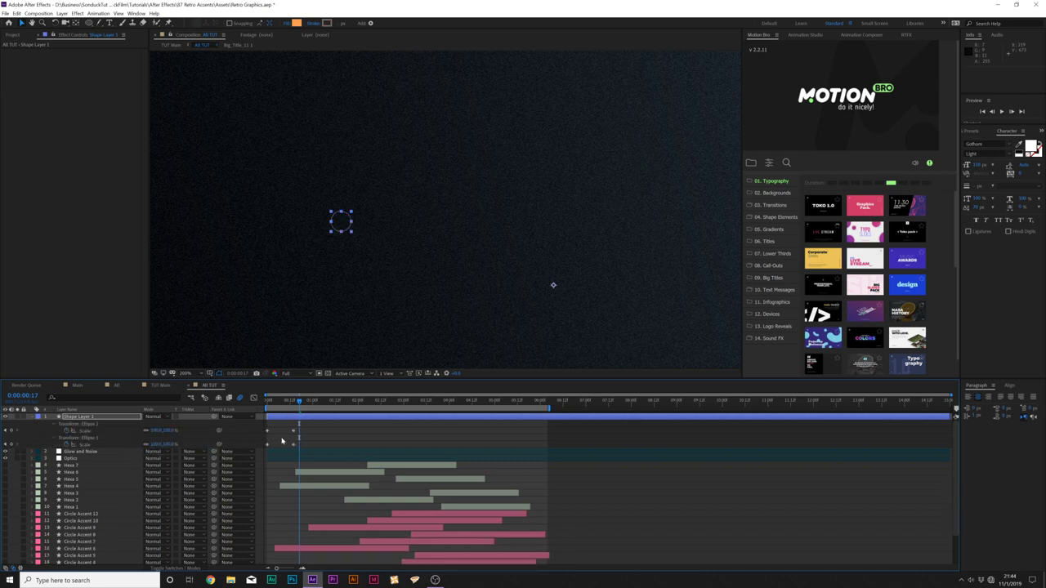
mouse_move(304, 442)
mouse_down()
mouse_move(266, 450)
mouse_move(287, 451)
mouse_up()
click(333, 431)
drag(283, 404, 335, 446)
drag(278, 440, 332, 445)
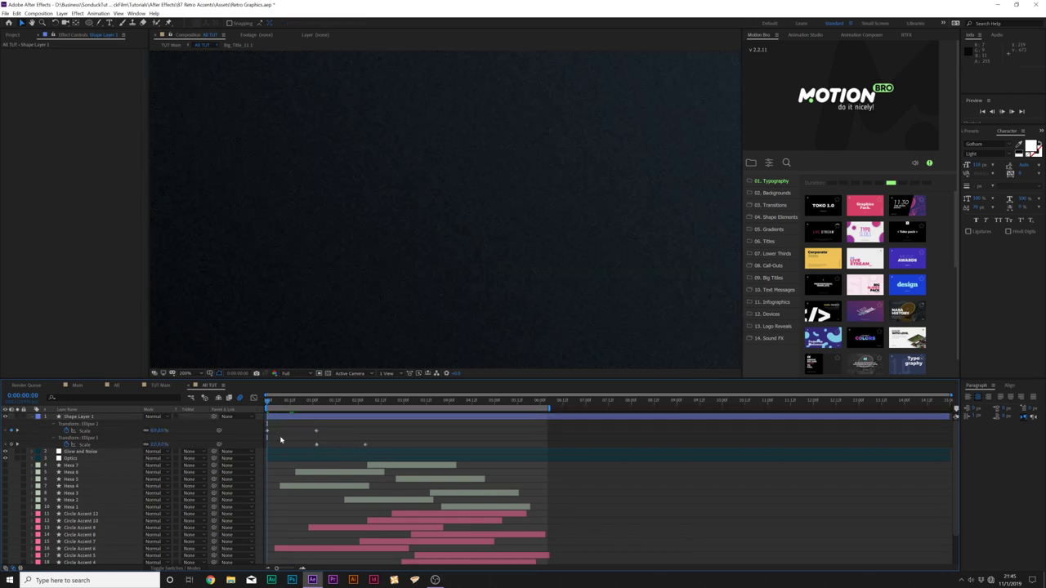
- Preview the ring animation and ease the first scale keyframe of Ellipse 2 and the last one of Ellipse 1
key(space)
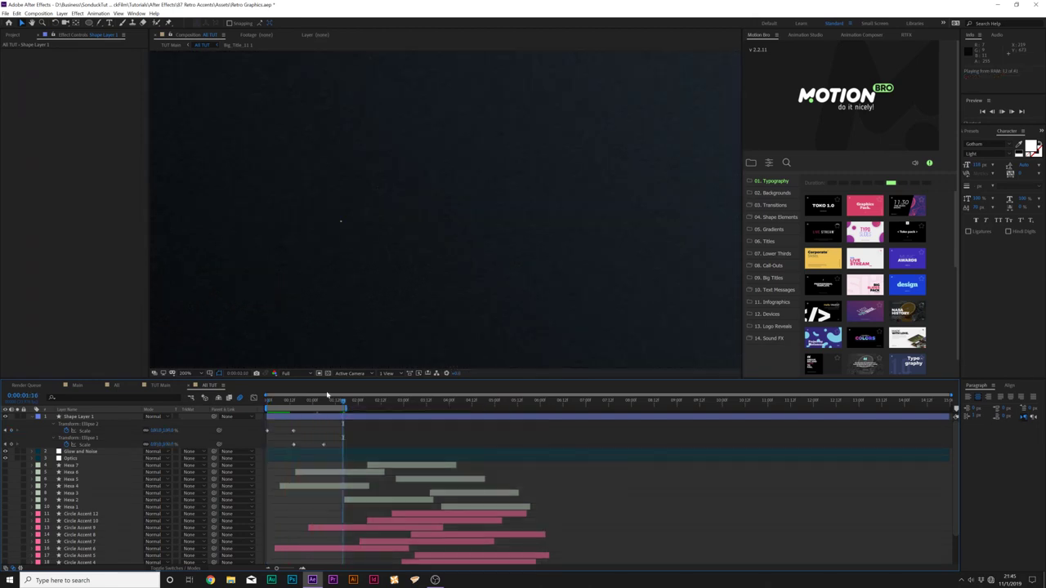
key(space)
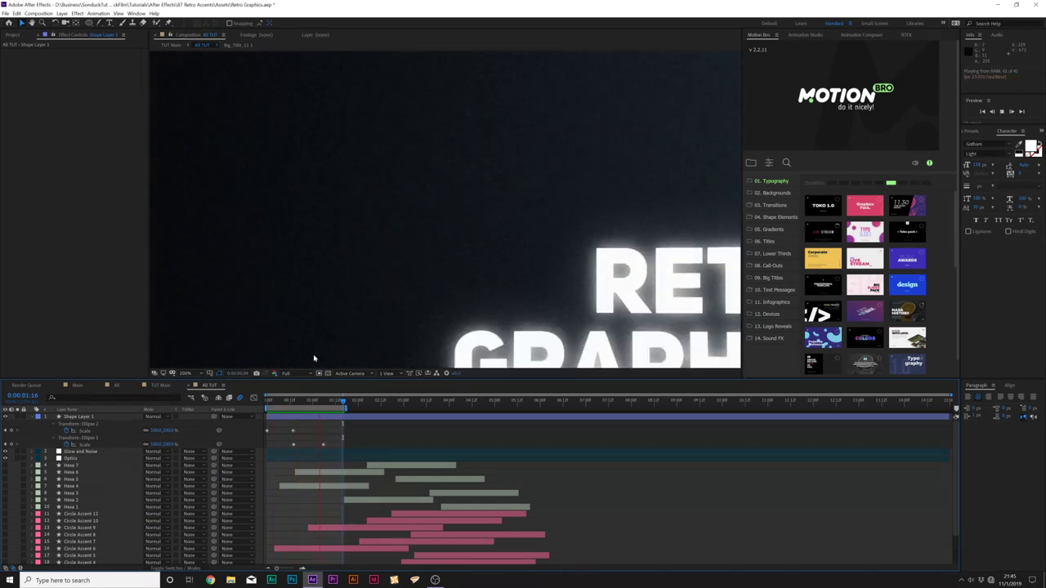
click(323, 444)
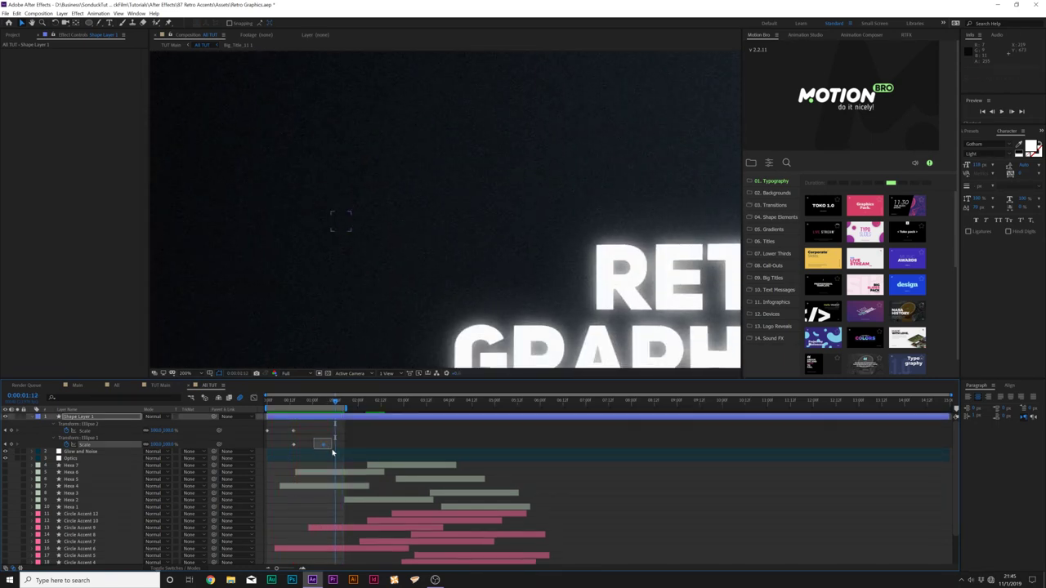
click(294, 430)
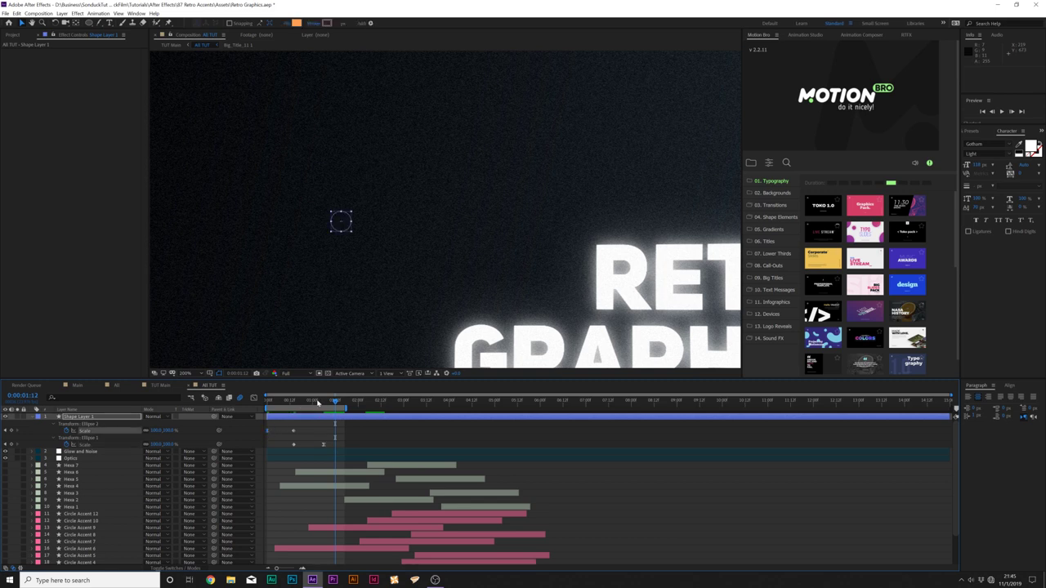
- Collapse both ellipses' properties and add an empty group to the shape layer's contents
click(39, 424)
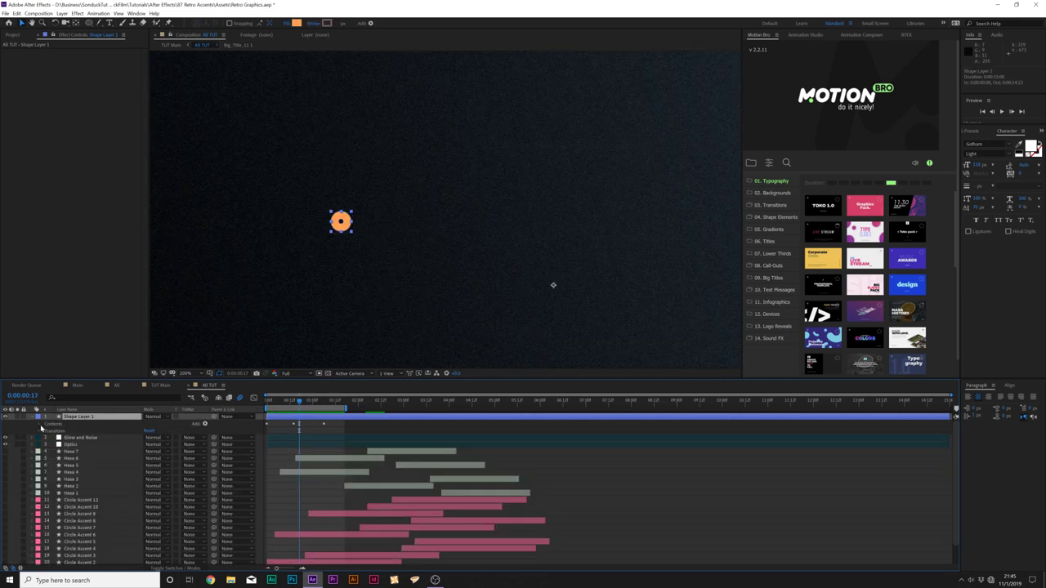
click(42, 427)
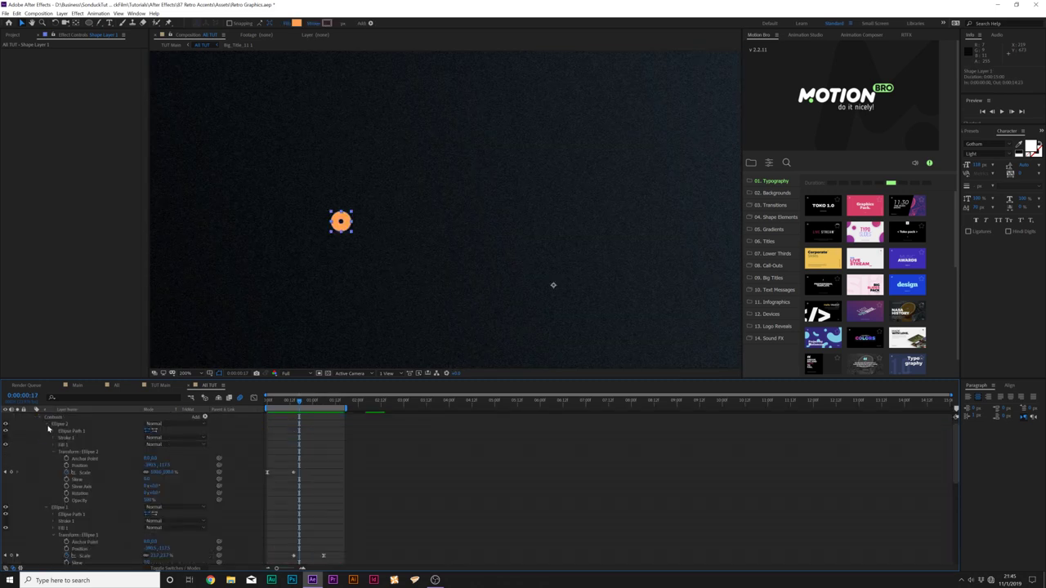
click(47, 431)
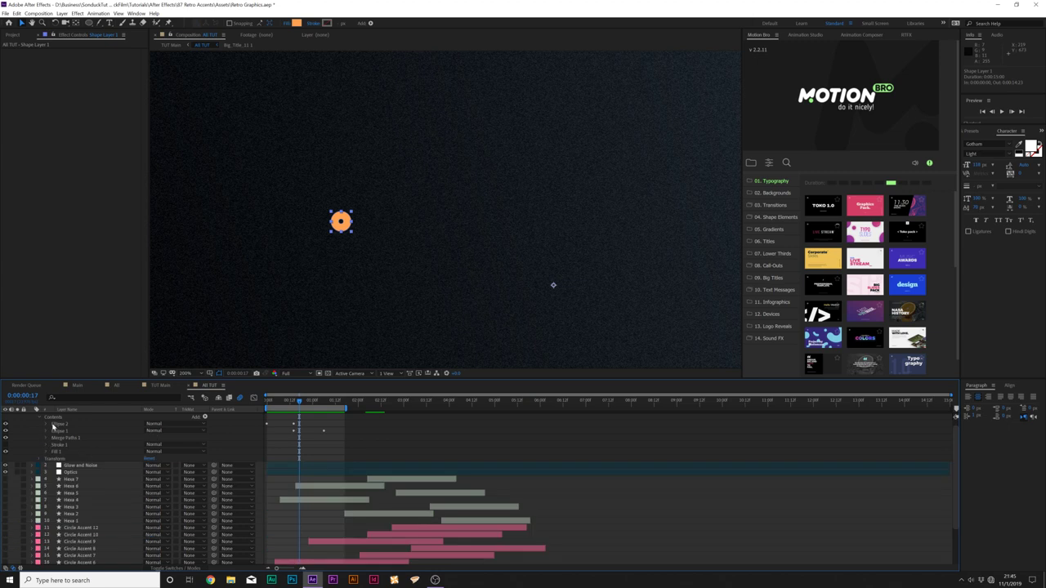
click(55, 419)
scroll(227, 440, up, 1)
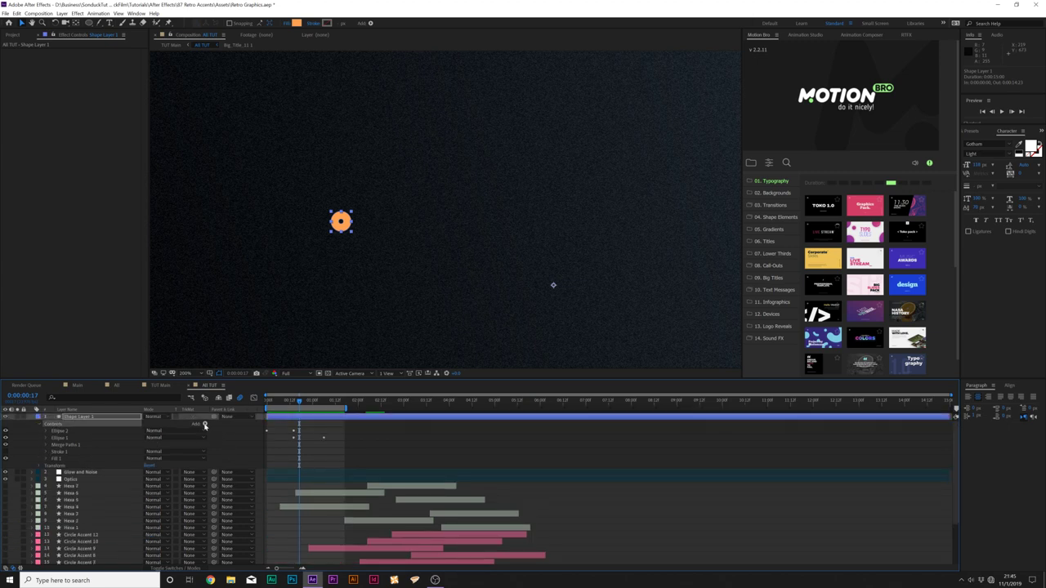
click(204, 424)
click(171, 246)
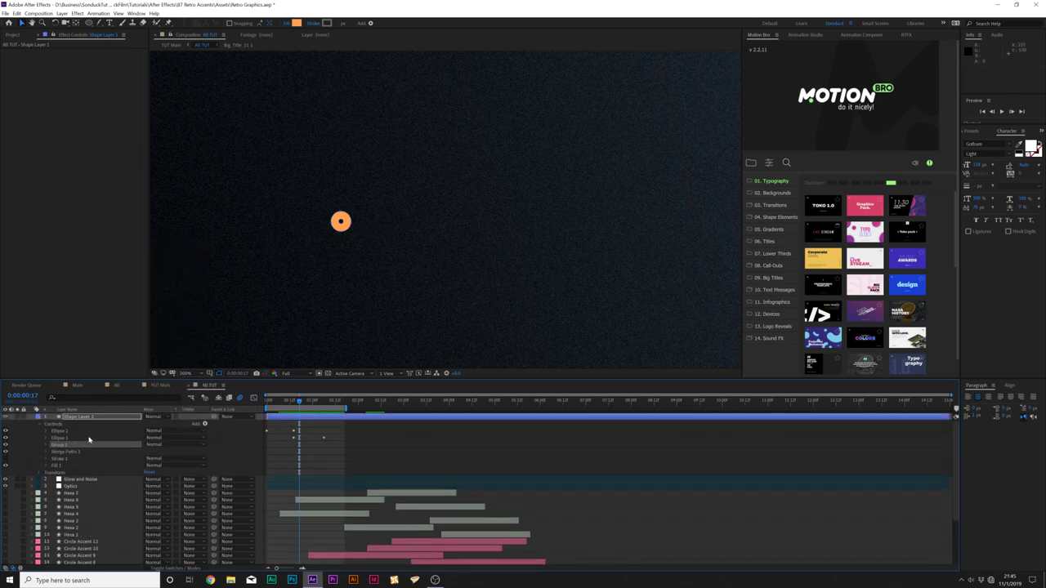
- Move both ellipses, Merge Paths, Stroke and Fill into the empty Group 1 and collapse it
click(59, 431)
shift+click(61, 437)
ctrl+click(64, 453)
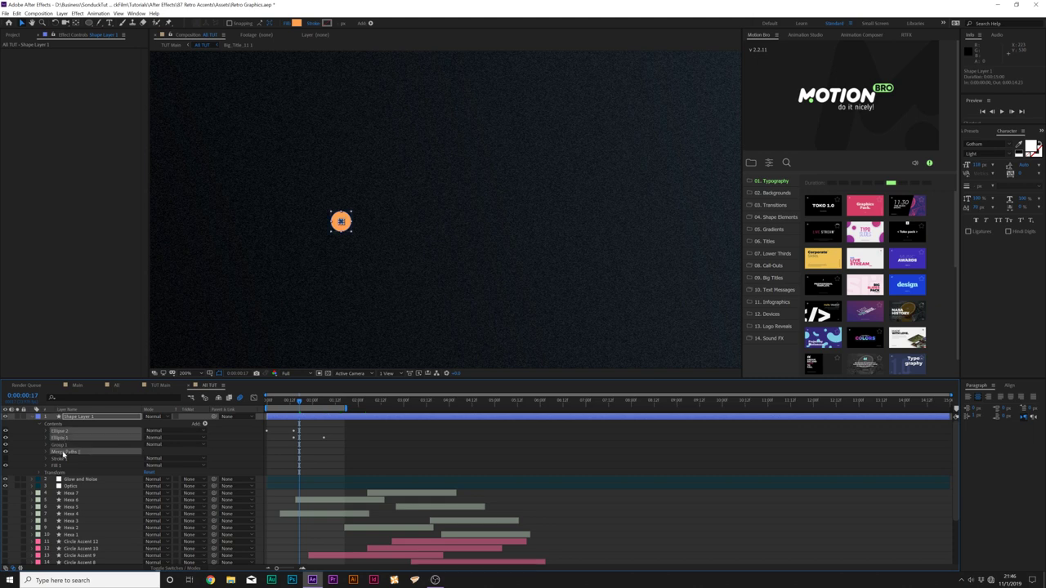
drag(67, 458, 62, 446)
click(46, 431)
click(46, 432)
- Duplicate Group 1 four times and arrange the copies with the original in a circle of five rings
click(63, 433)
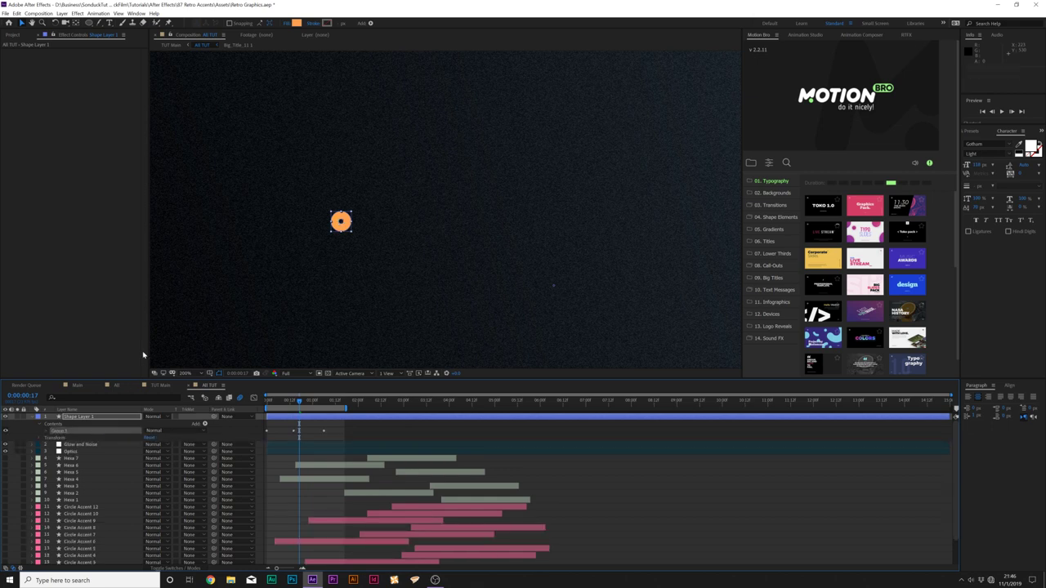
key(ctrl+d)
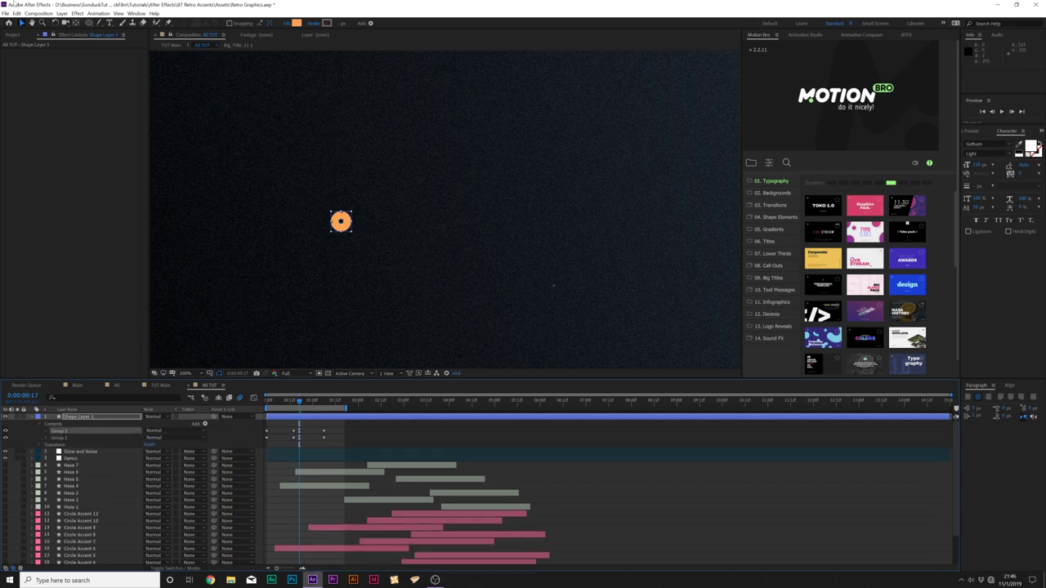
drag(348, 231, 311, 237)
key(ctrl+d)
key(ctrl+d)
key(ctrl+d)
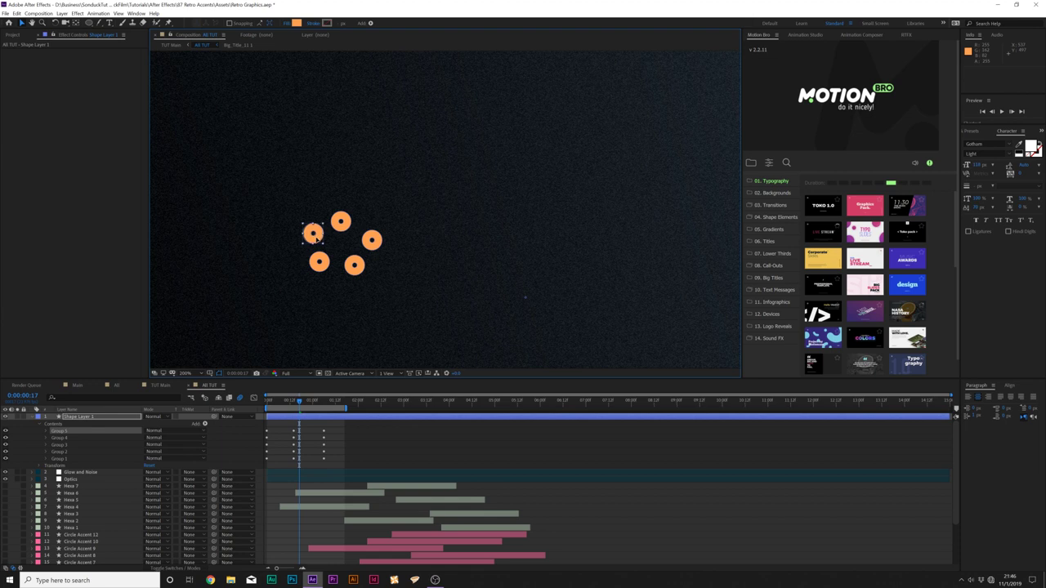
- Scrub through the five-ring animation to 0:00:01:08, collapse the shape layer and rename it Array
click(293, 409)
drag(293, 408, 330, 417)
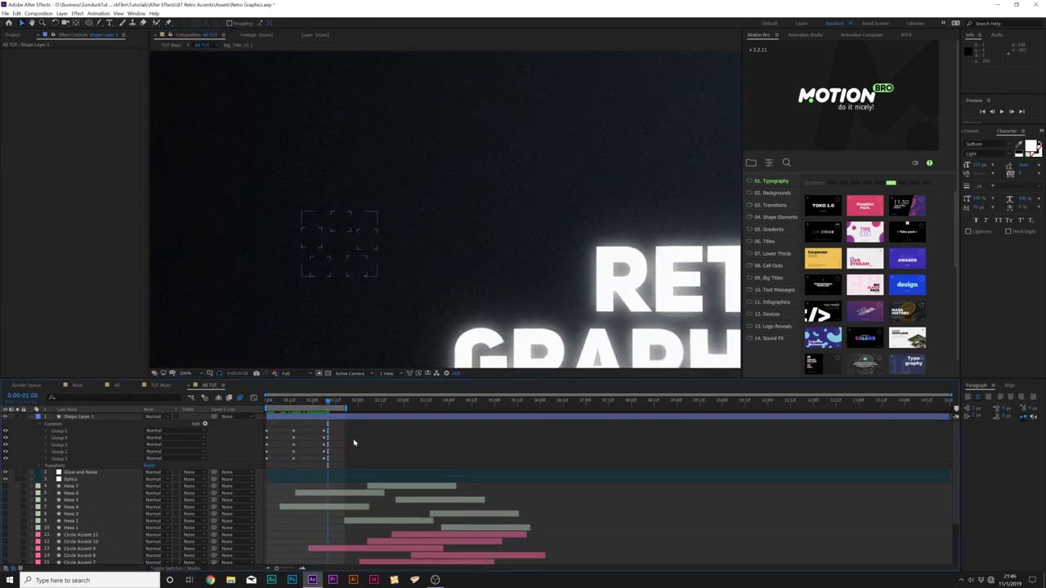
key(u)
key(u)
click(103, 418)
key(Return)
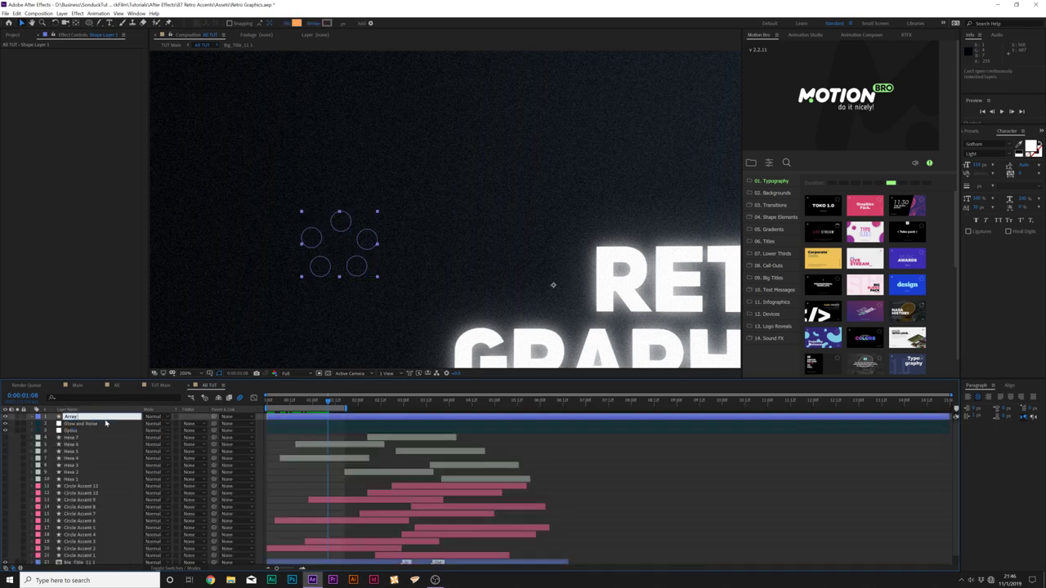